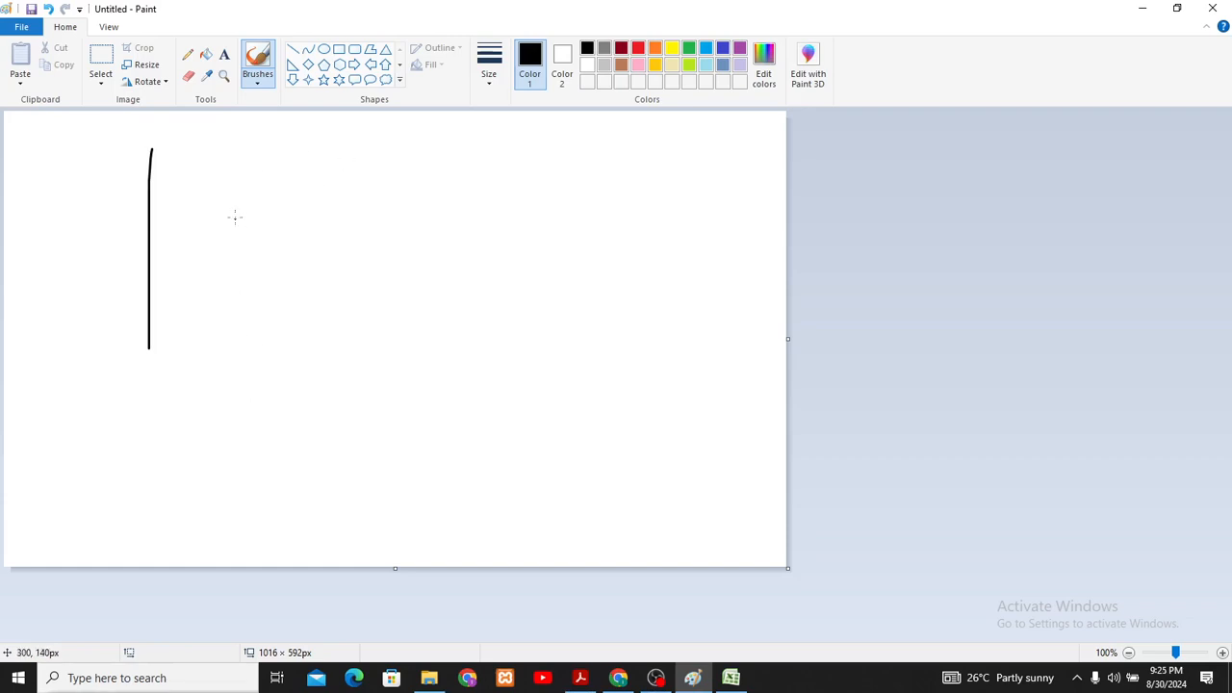
# - Draw three more tall black vertical brush strokes beside the existing line to form column dividers
pyautogui.moveTo(257, 143); pyautogui.dragTo(260, 356)
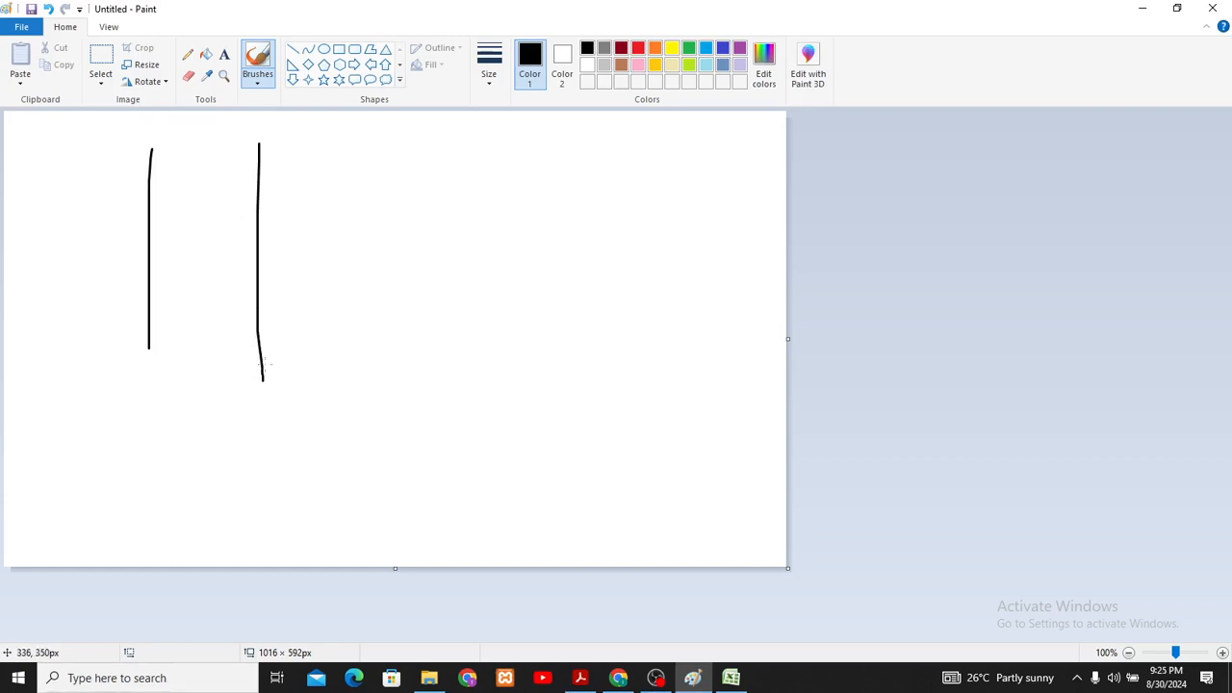
pyautogui.moveTo(402, 146); pyautogui.dragTo(400, 406)
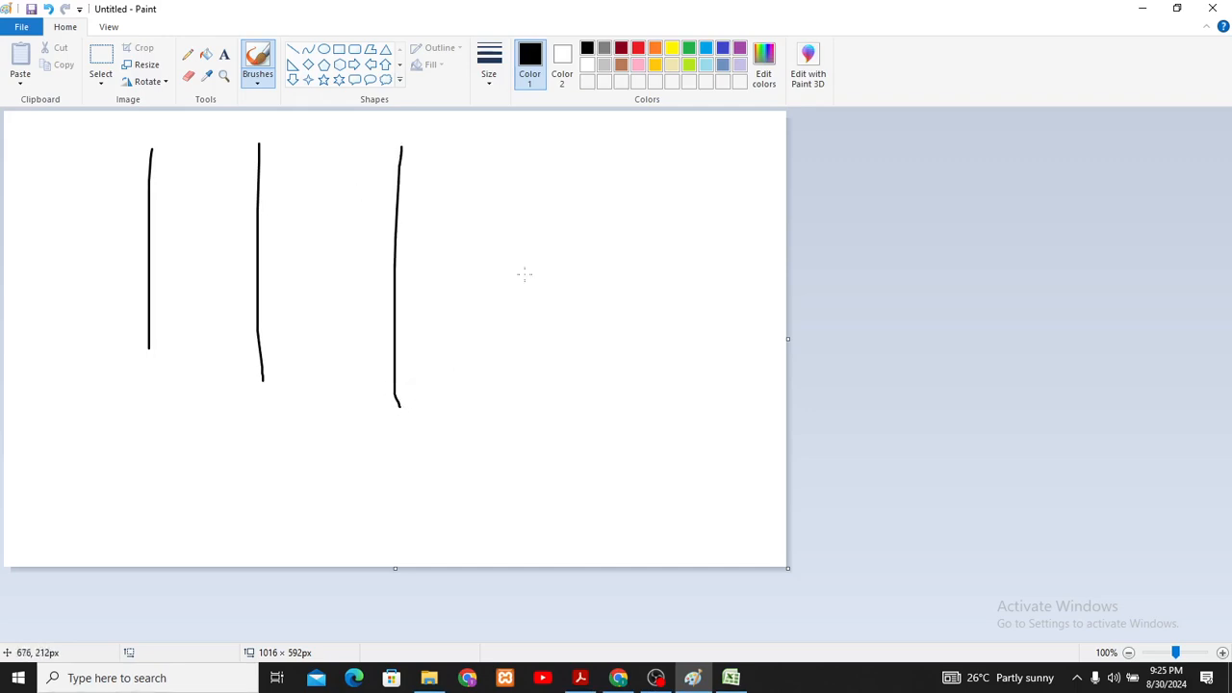
pyautogui.moveTo(490, 144); pyautogui.dragTo(515, 378)
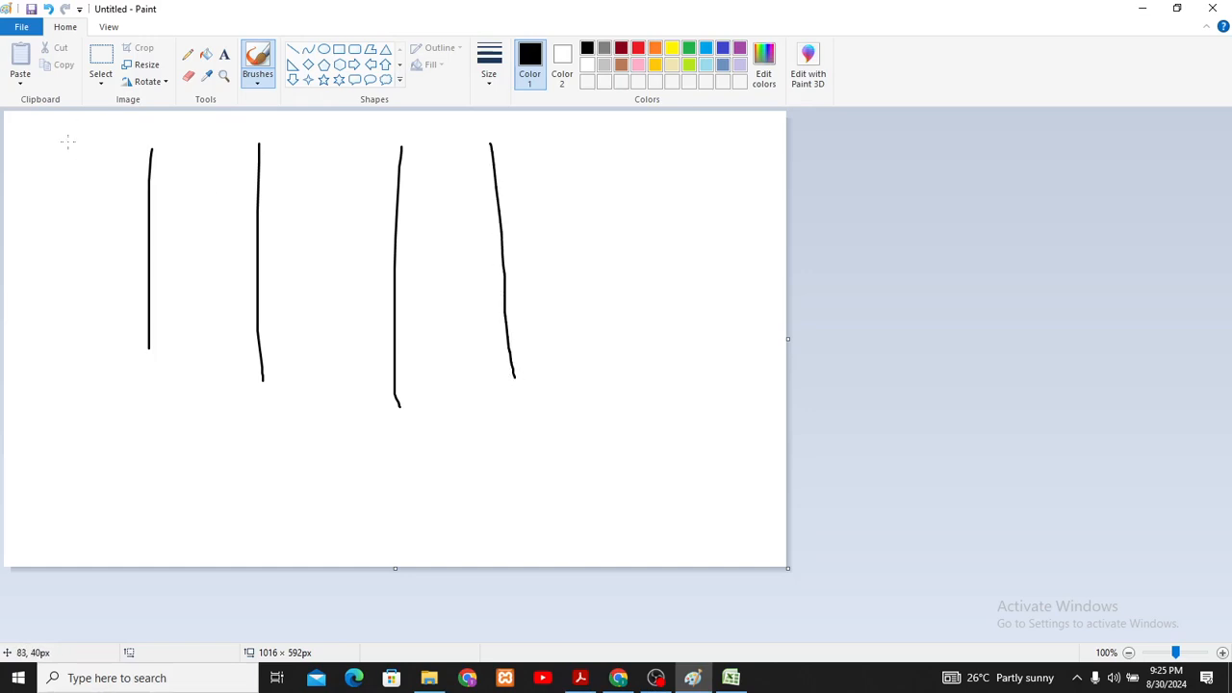
# - Add the text "ball" beside the first vertical line, before the first column
pyautogui.click(224, 54)
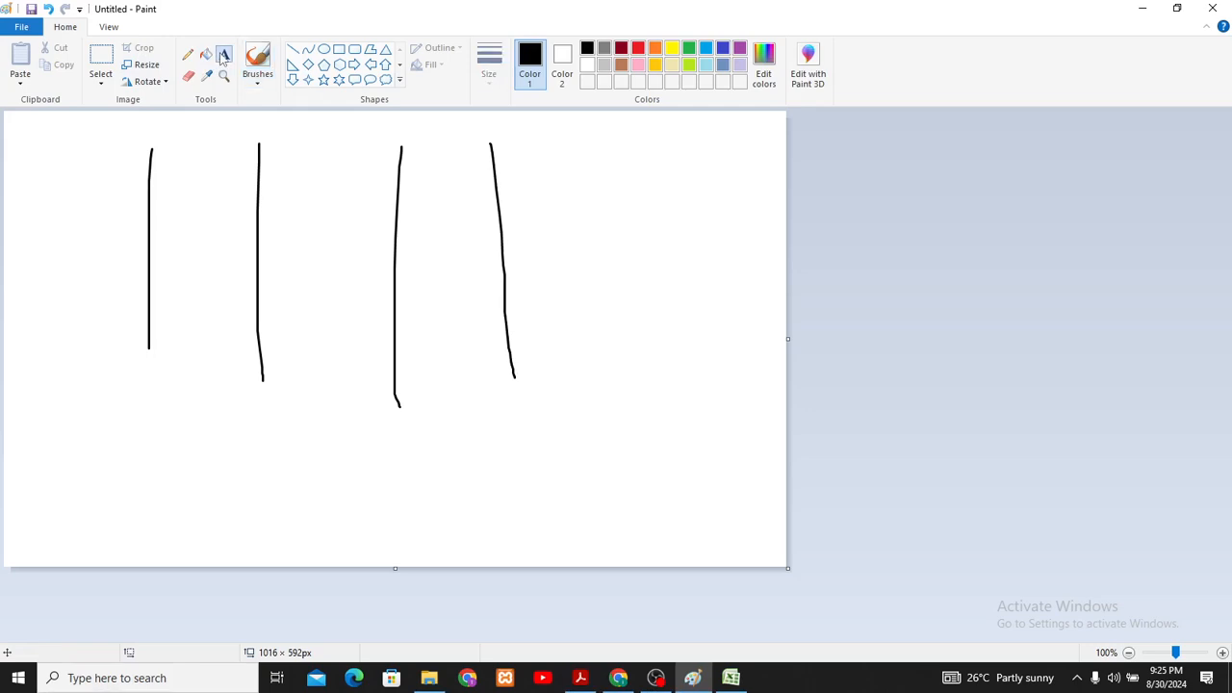
pyautogui.click(38, 165)
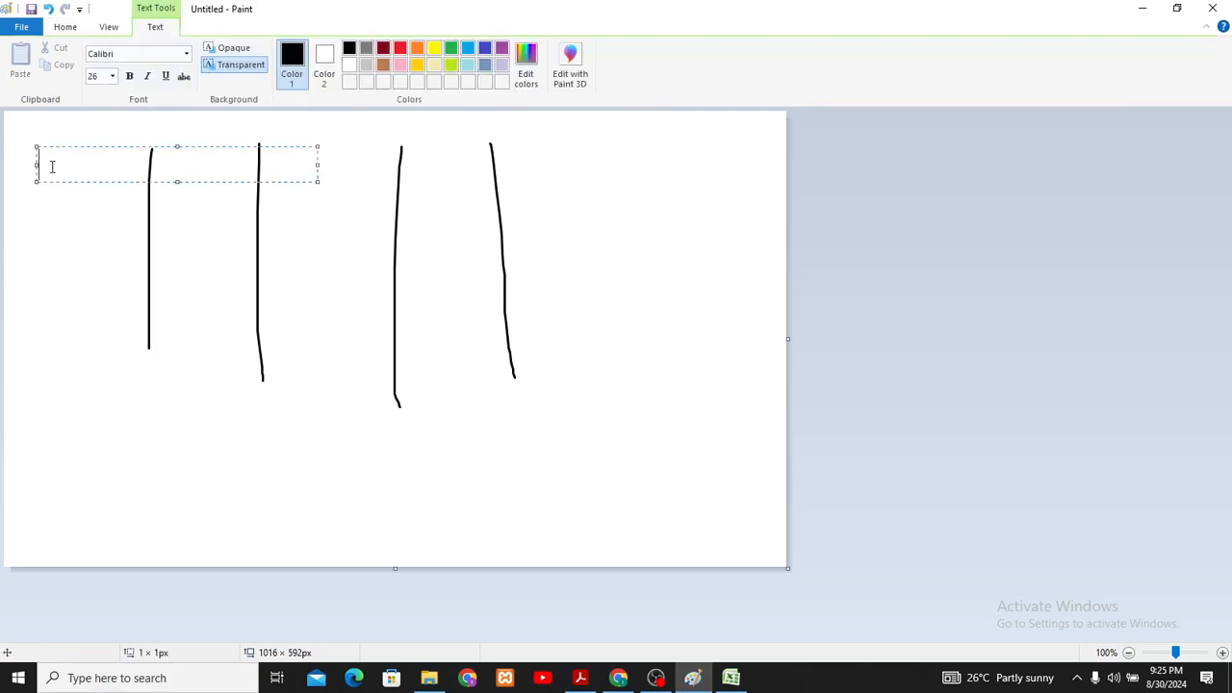
pyautogui.write('ball')
pyautogui.moveTo(316, 161); pyautogui.dragTo(121, 156)
pyautogui.click(191, 165)
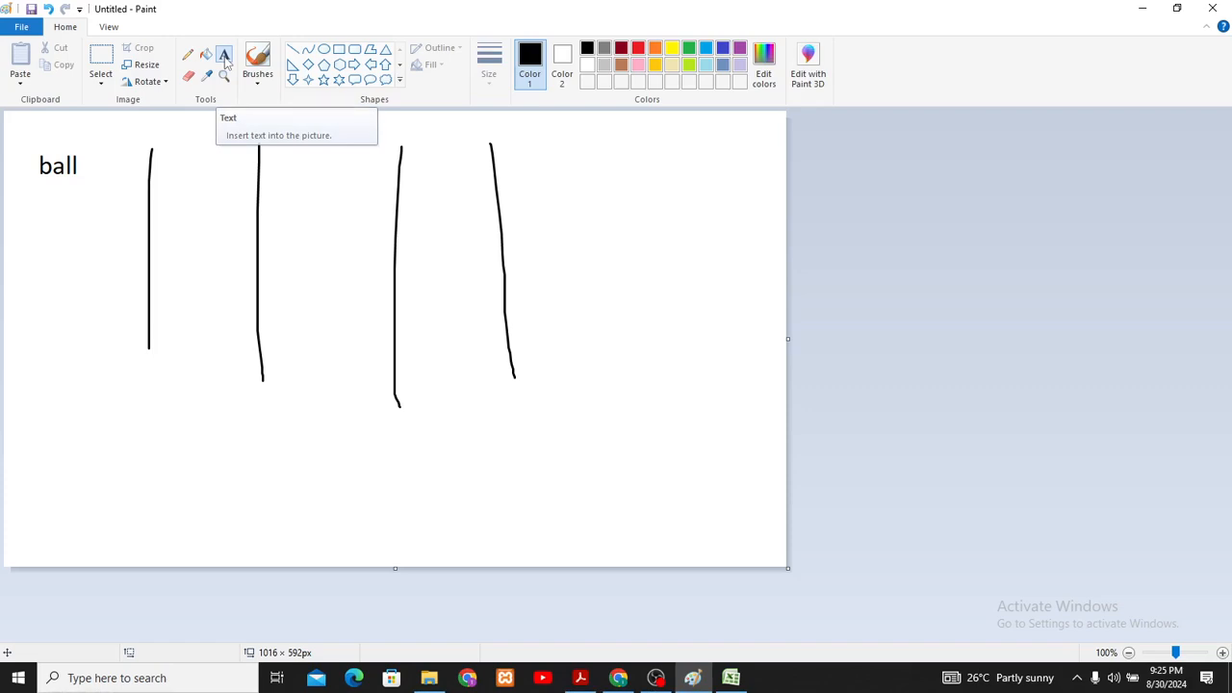
# - Add the text "200" between the first and second vertical lines
pyautogui.click(204, 131)
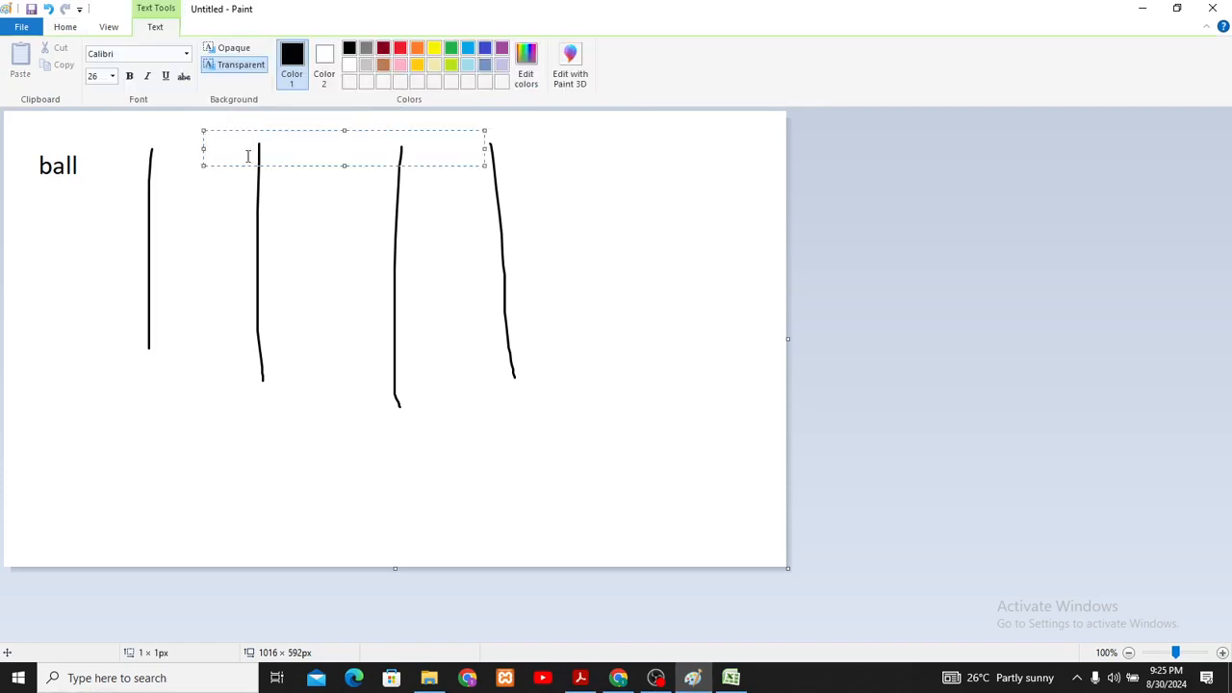
pyautogui.write('200')
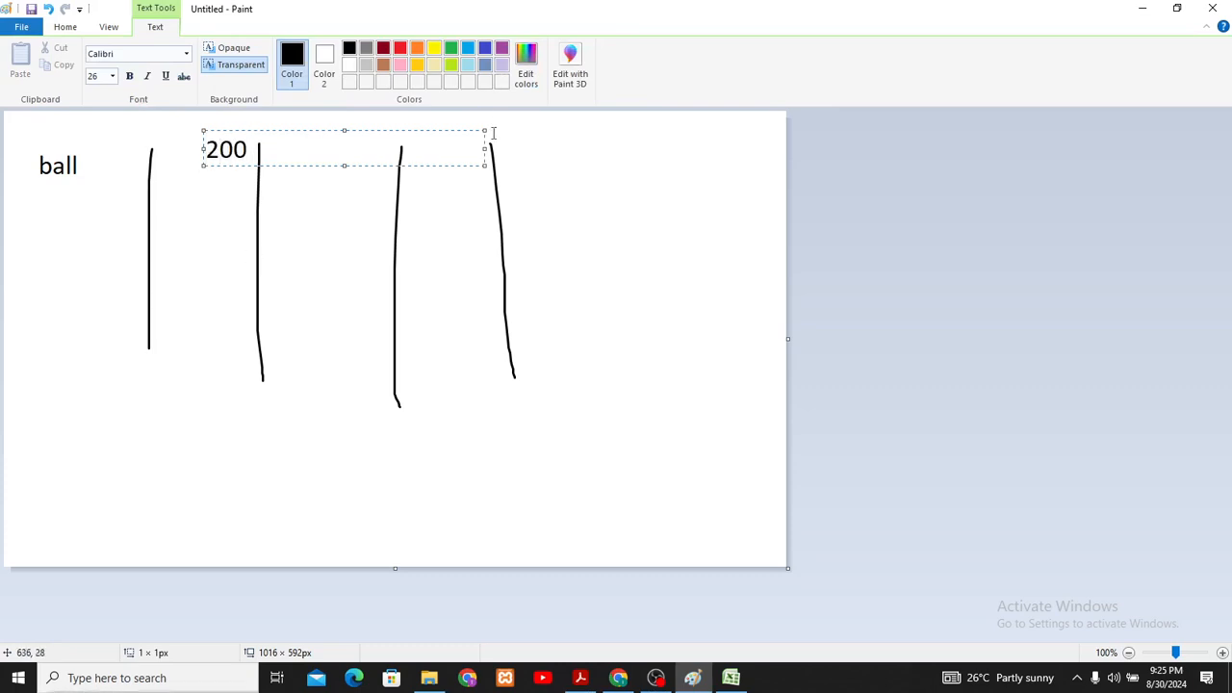
pyautogui.moveTo(484, 150)
pyautogui.mouseDown()
pyautogui.moveTo(311, 212)
pyautogui.moveTo(280, 204)
pyautogui.mouseUp()
pyautogui.click(221, 172)
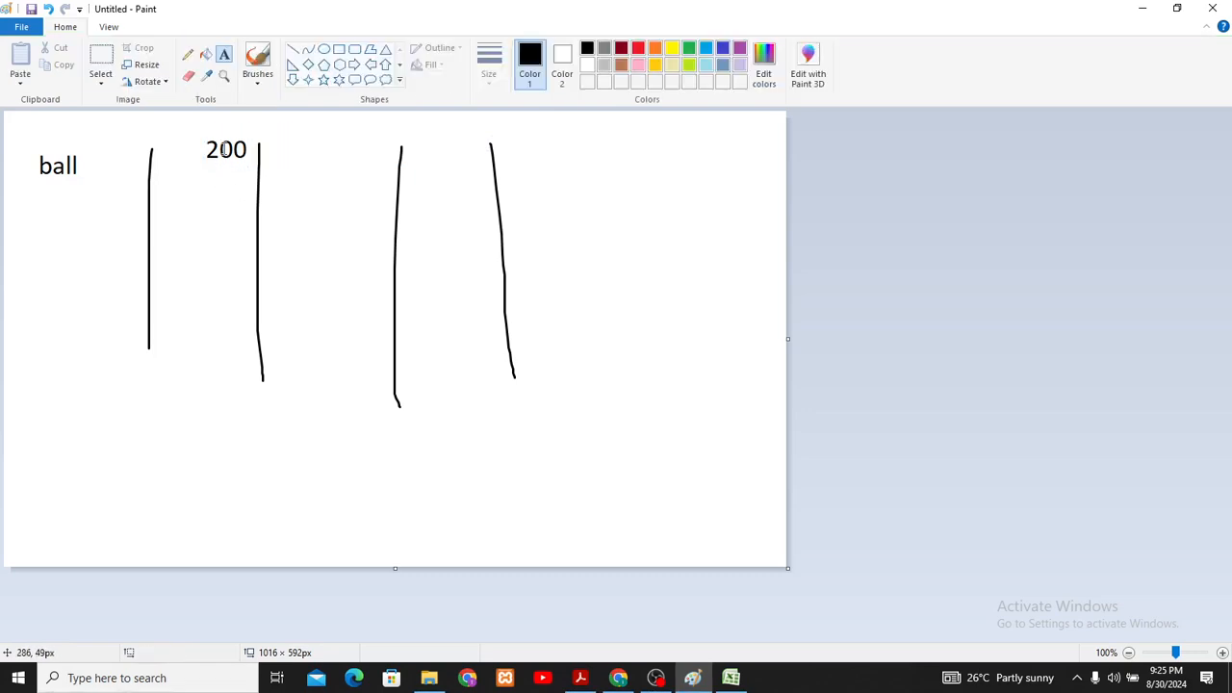
pyautogui.moveTo(221, 136); pyautogui.dragTo(296, 149)
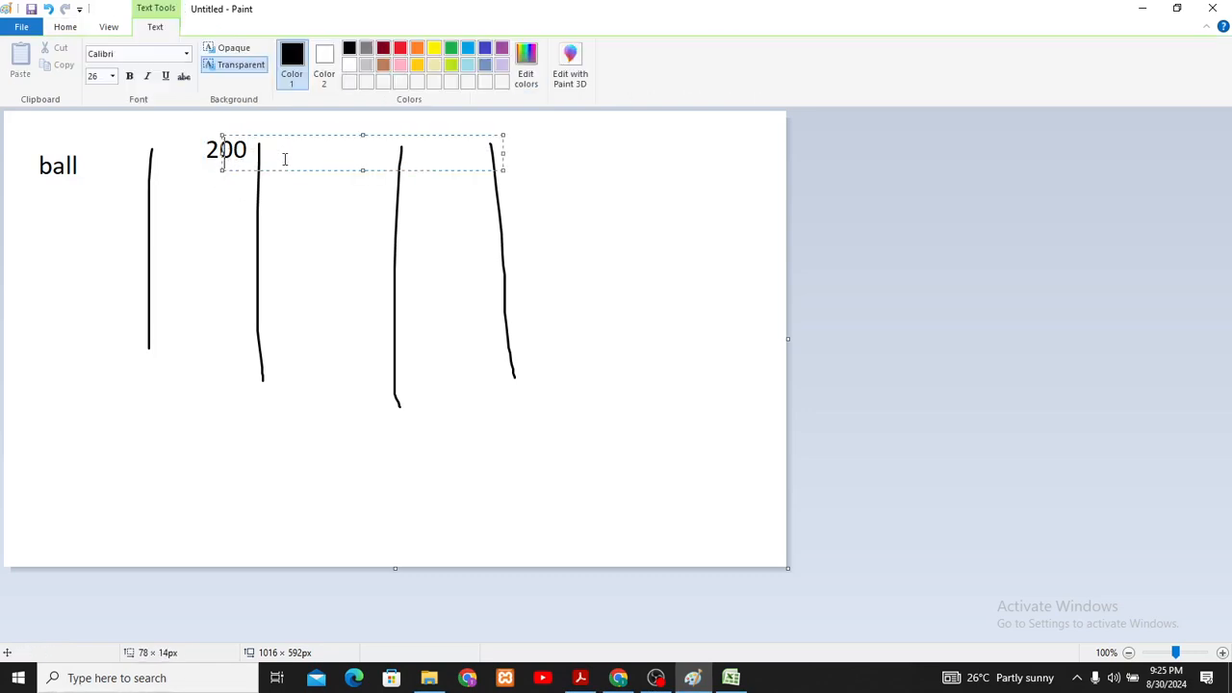
pyautogui.click(335, 195)
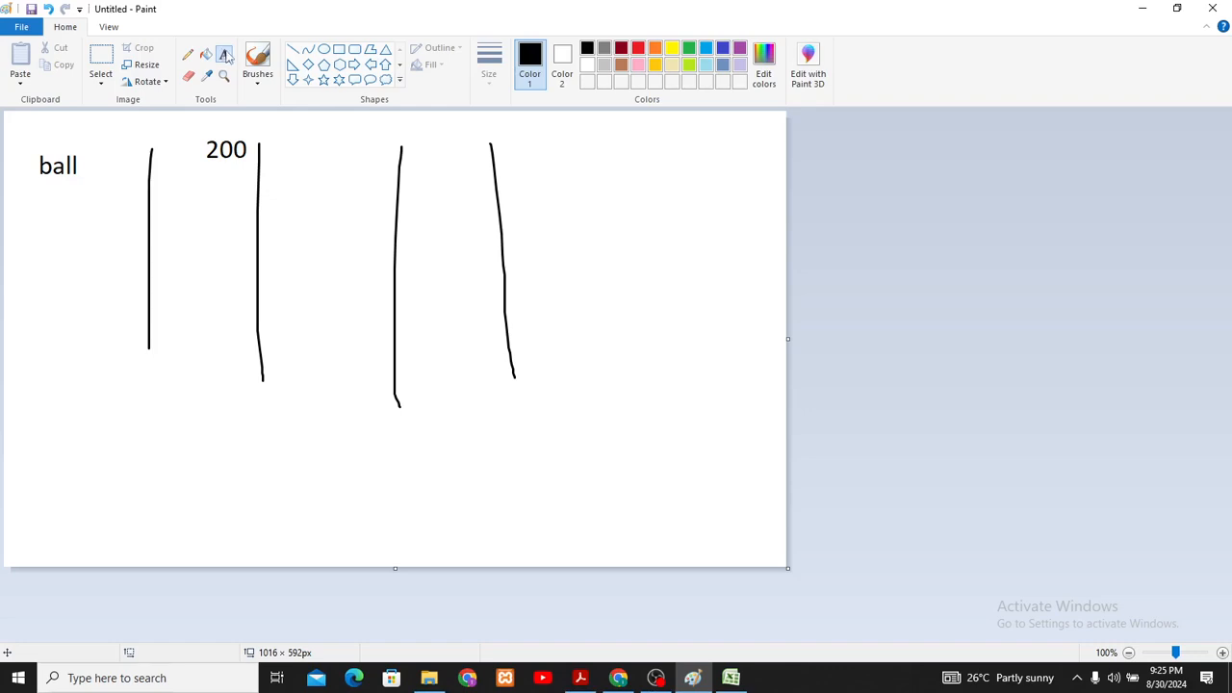
# - Add the text "5" between the second and third vertical lines
pyautogui.click(311, 125)
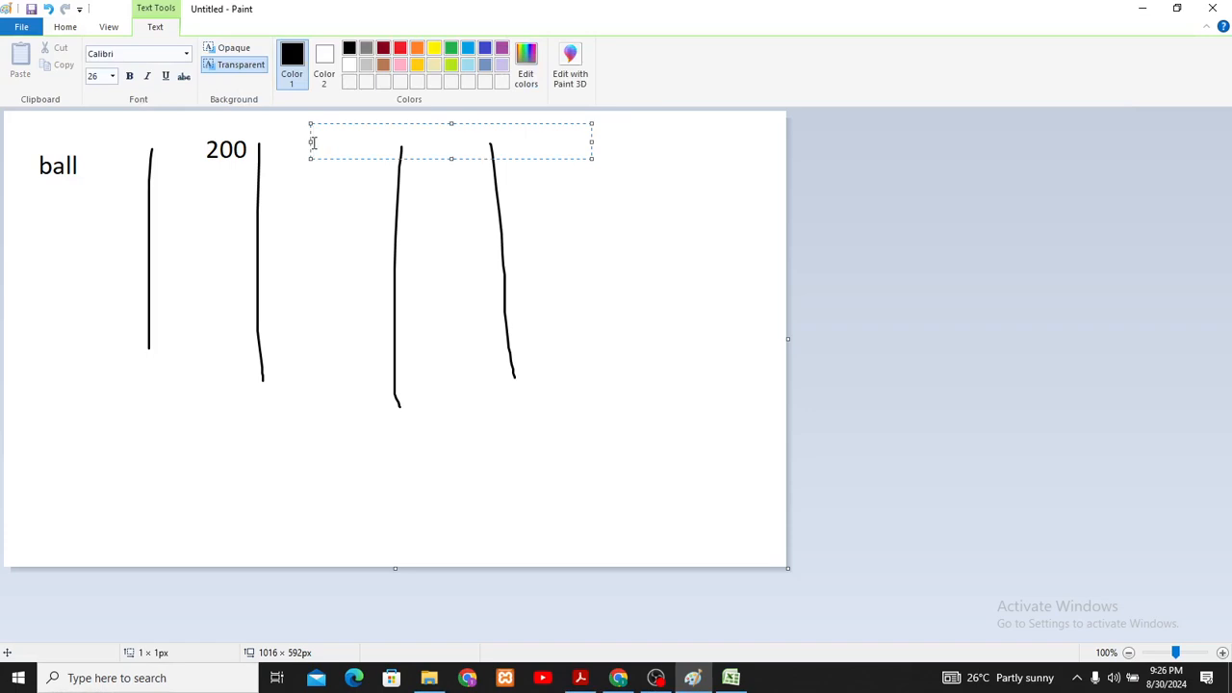
pyautogui.write('5')
pyautogui.click(482, 235)
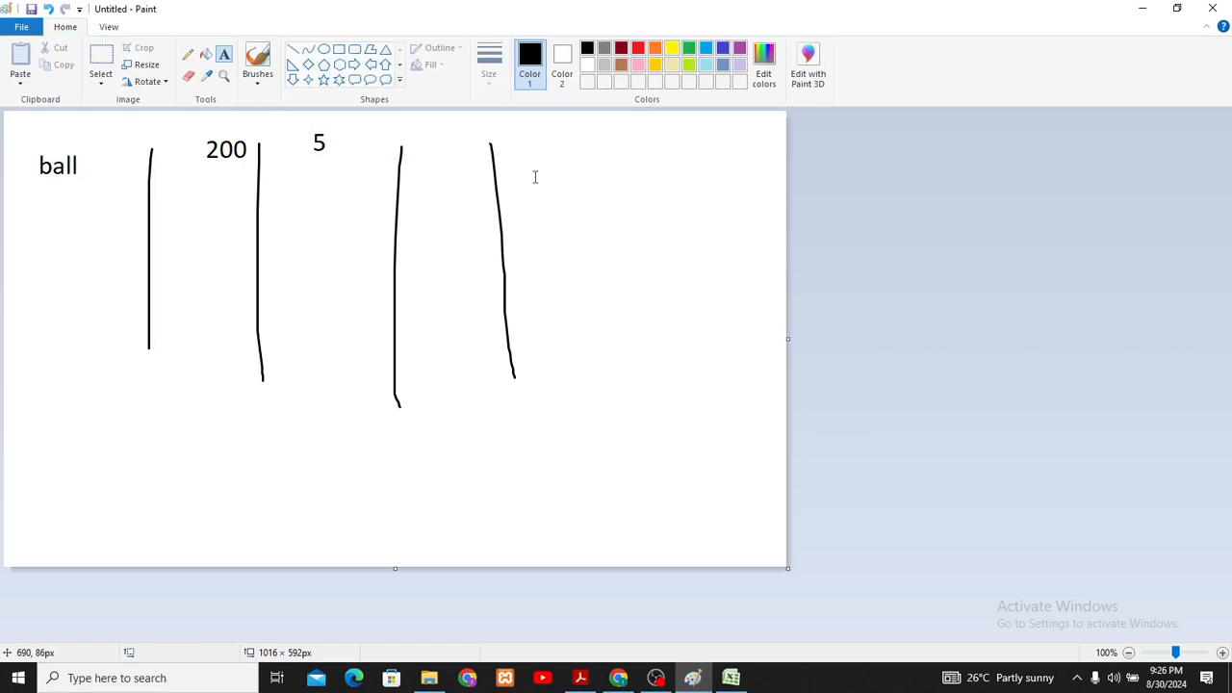
pyautogui.click(419, 150)
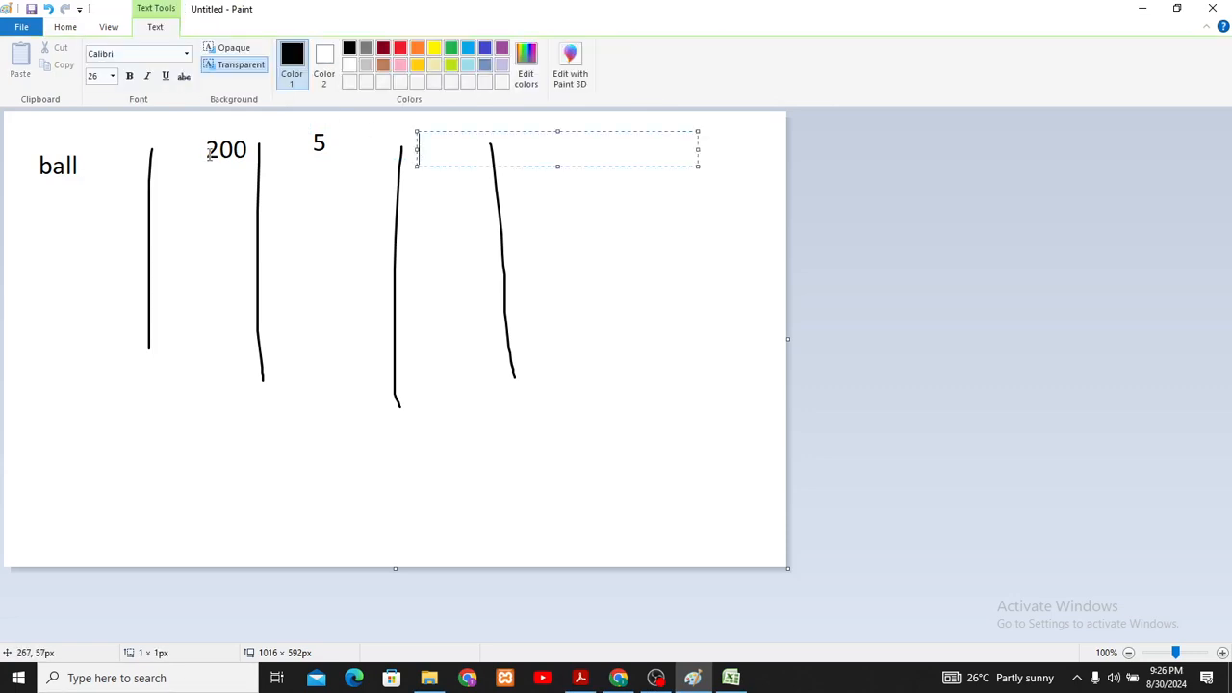
pyautogui.moveTo(209, 152); pyautogui.dragTo(489, 171)
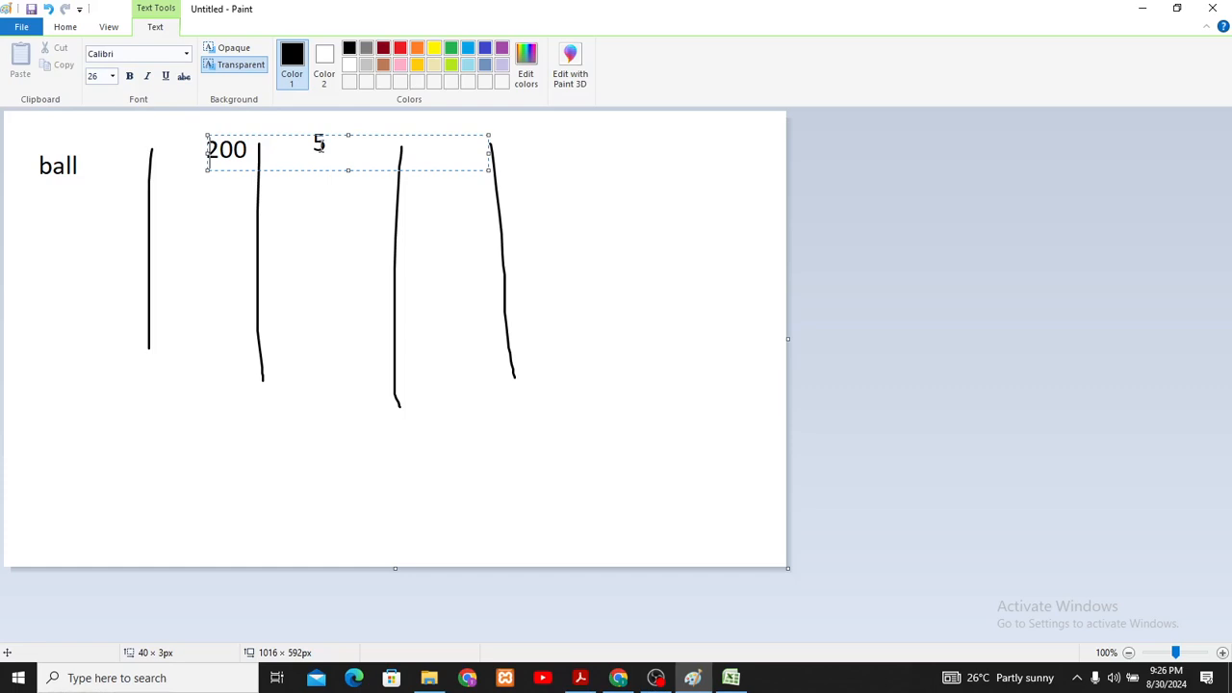
pyautogui.click(447, 175)
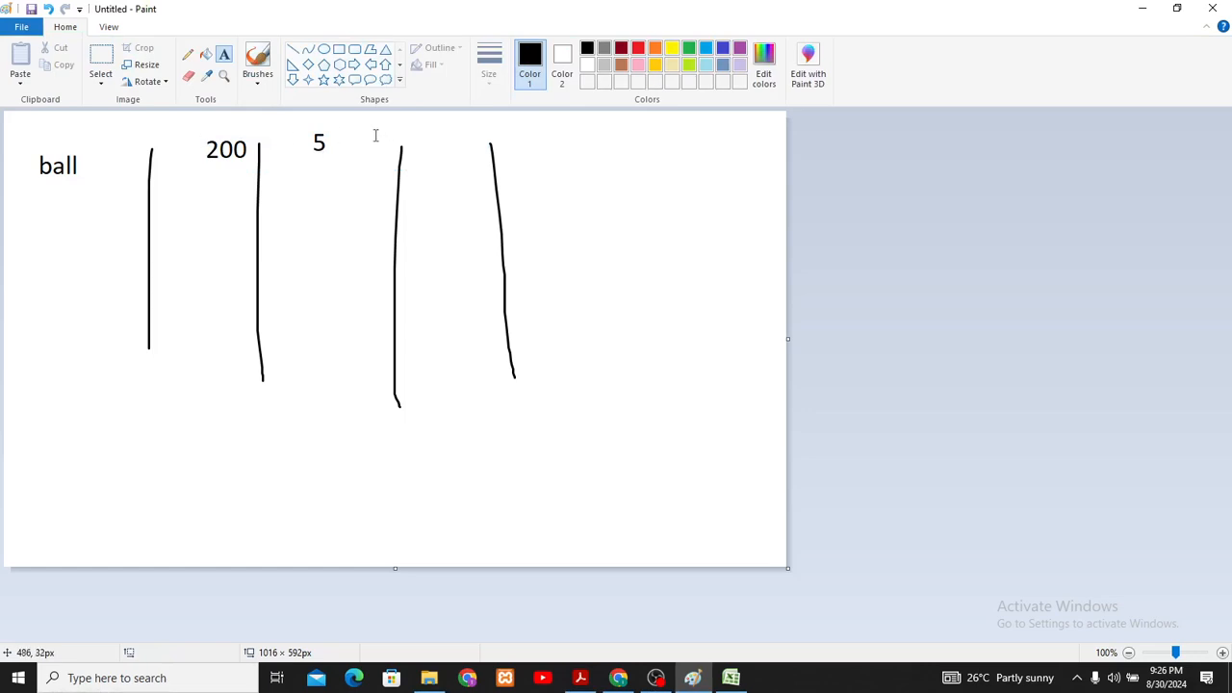
# - Add the text "1000" between the third and fourth vertical lines
pyautogui.click(443, 146)
pyautogui.write('1000')
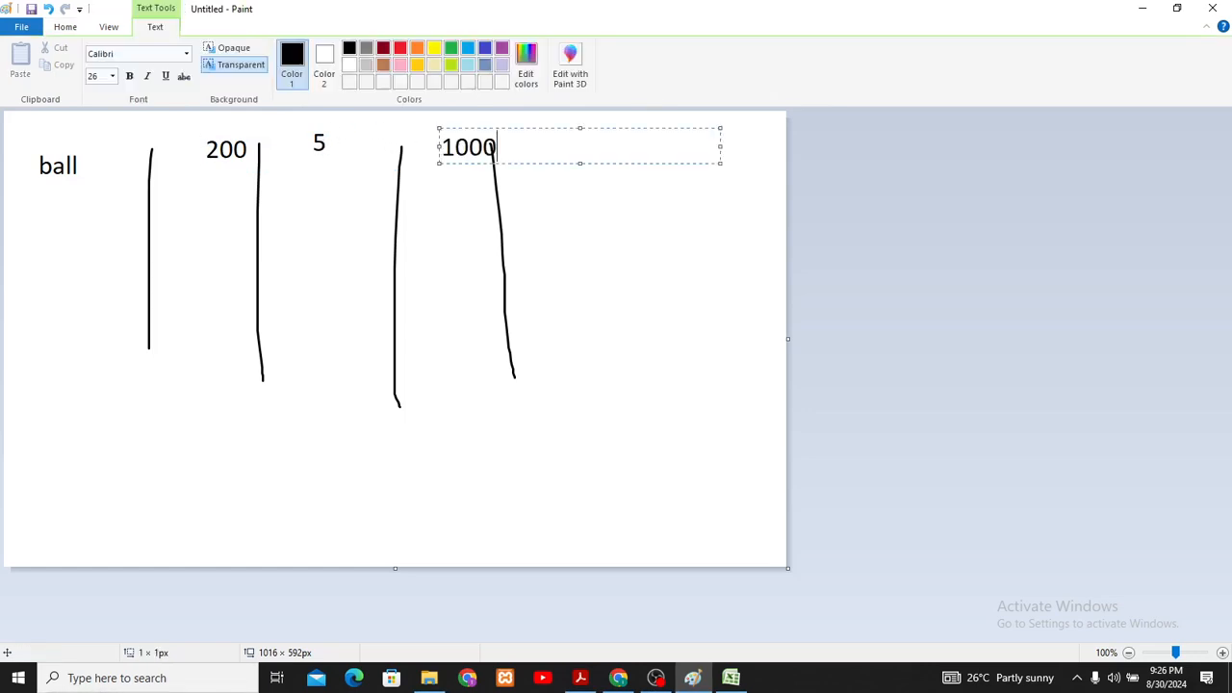
pyautogui.click(395, 309)
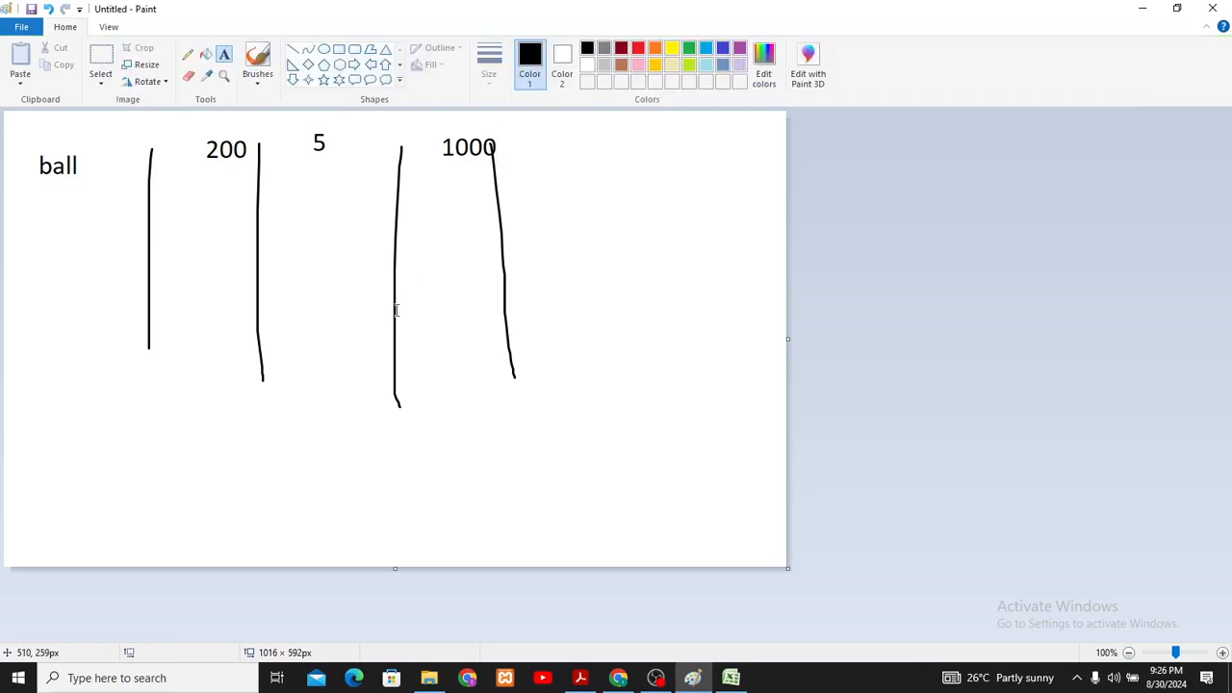
# - Show the blank Excel workbook briefly, then return to Paint and undo all lines and text until the canvas is empty
pyautogui.moveTo(733, 679)
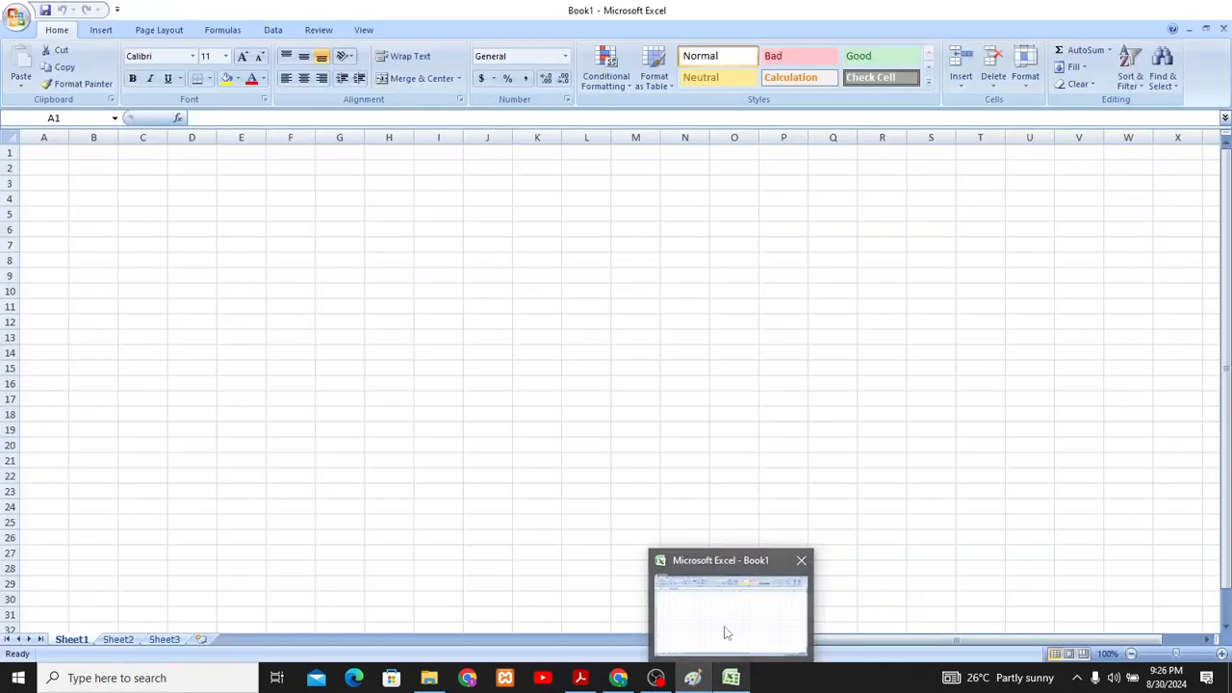
pyautogui.click(724, 629)
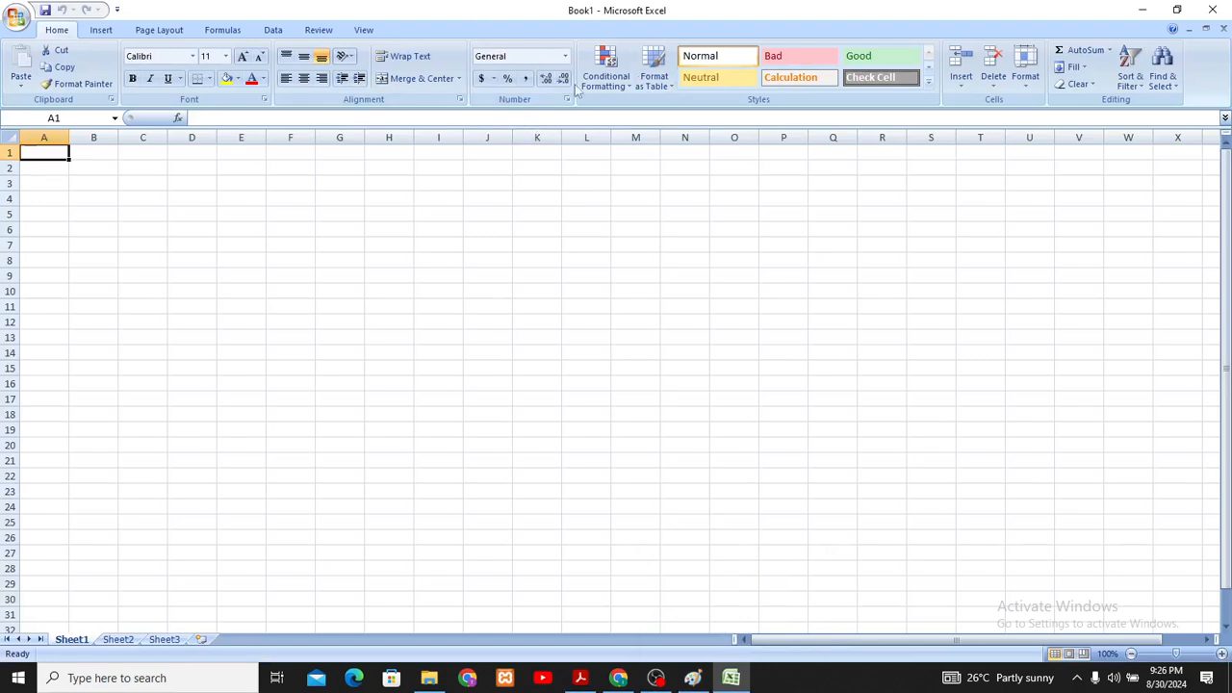
pyautogui.click(692, 680)
pyautogui.hotkey('ctrl', 'z')
pyautogui.hotkey('ctrl', 'z')
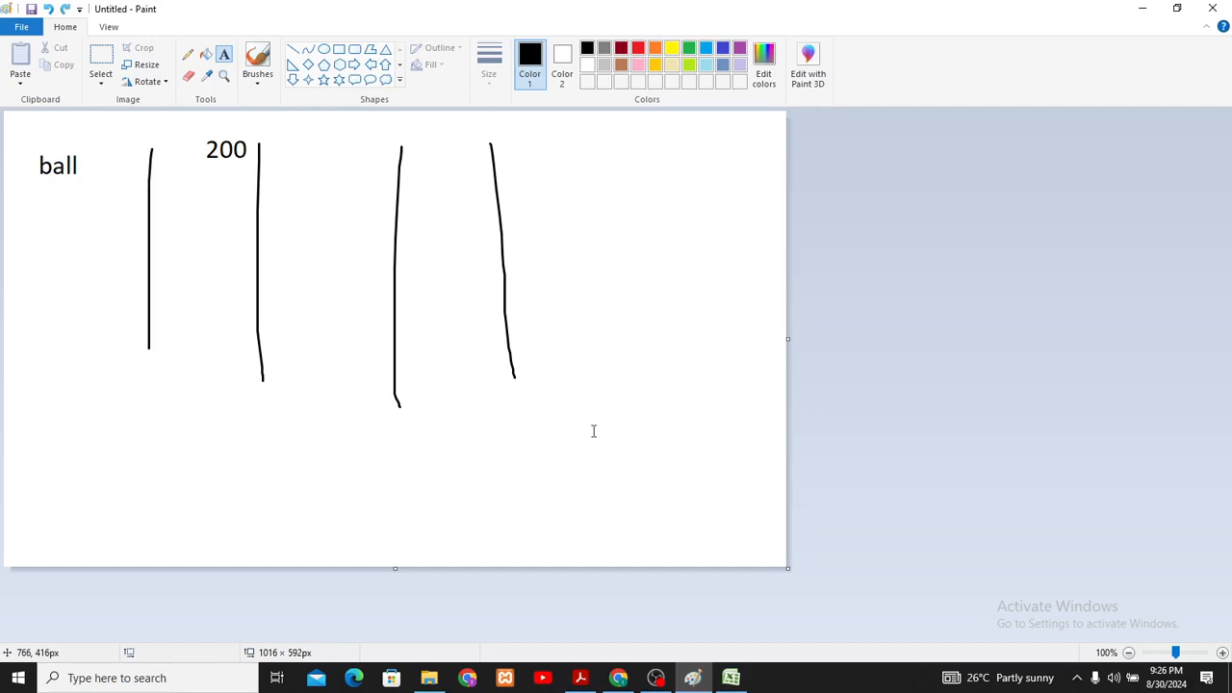
pyautogui.hotkey('ctrl', 'z')
pyautogui.hotkey('ctrl', 'z')
pyautogui.hotkey('ctrl', 'z')
pyautogui.hotkey('ctrl', 'z')
pyautogui.hotkey('ctrl', 'z')
pyautogui.hotkey('ctrl', 'z')
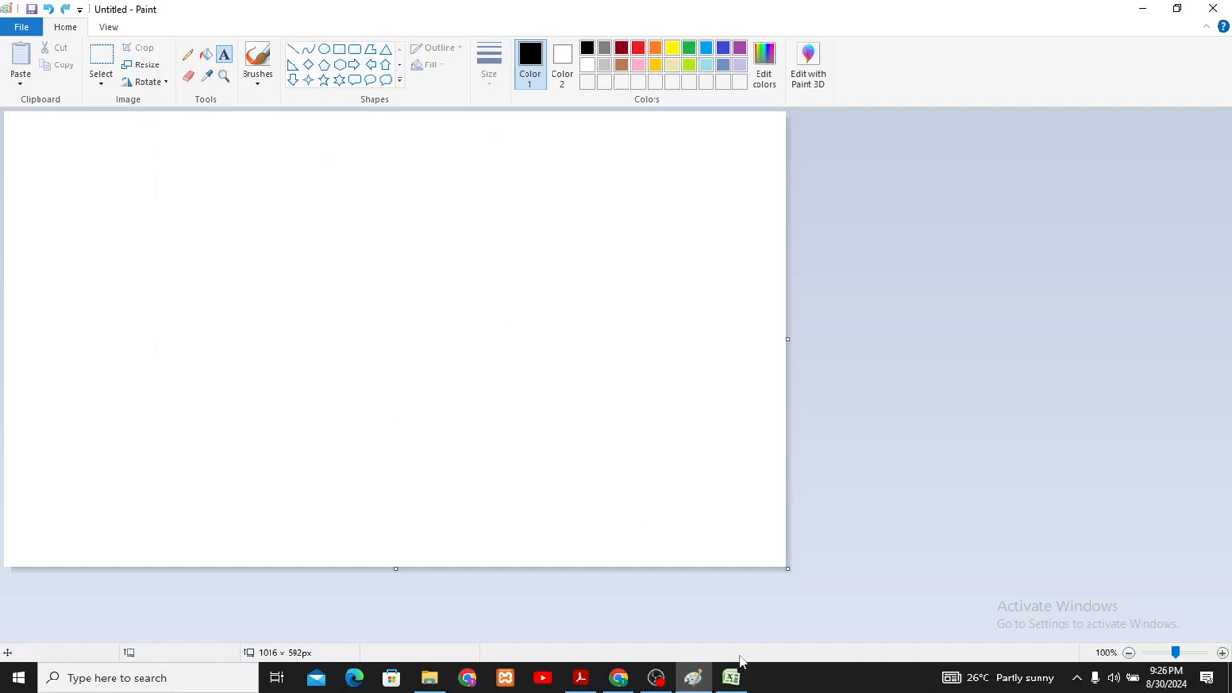
# - Switch to the Excel workbook and select individual cells in columns A, B and C one after another, ending on C3
pyautogui.click(732, 677)
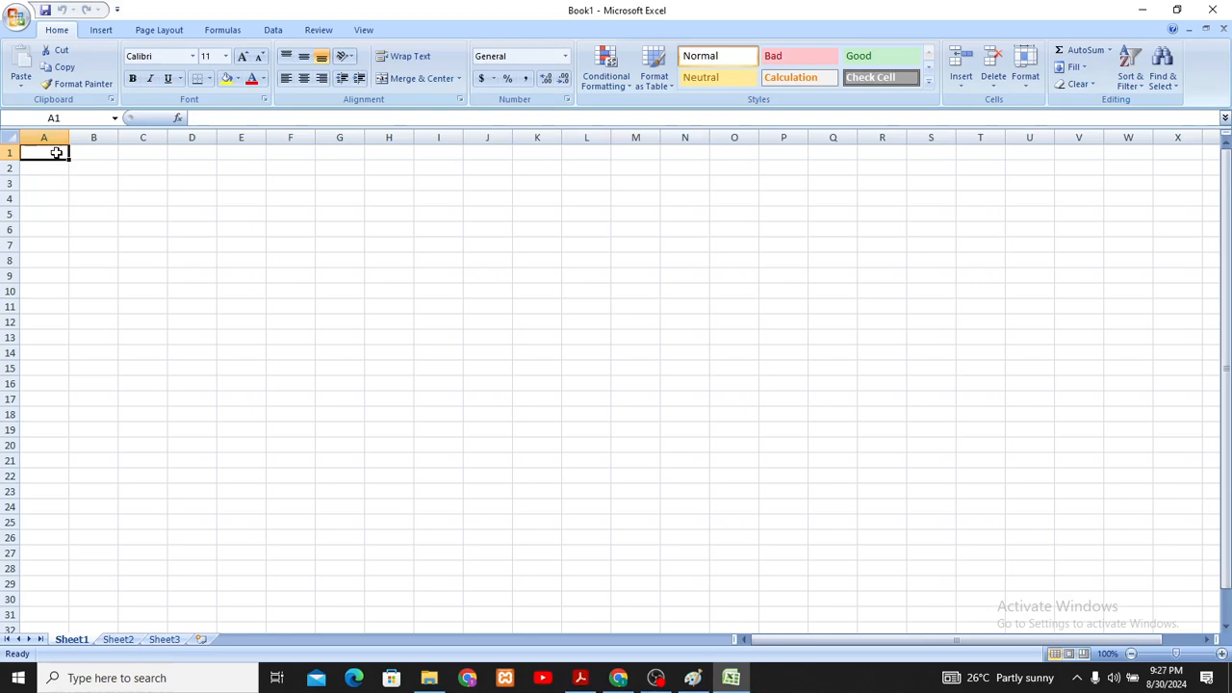
pyautogui.press('Return')
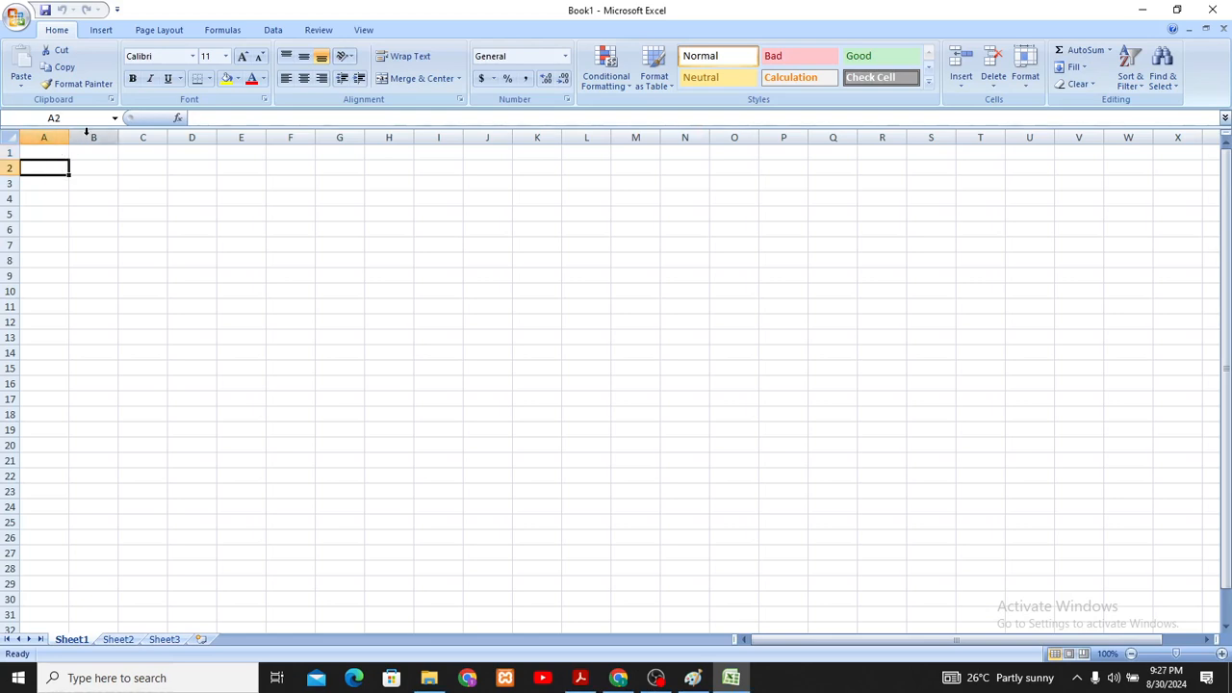
pyautogui.click(92, 153)
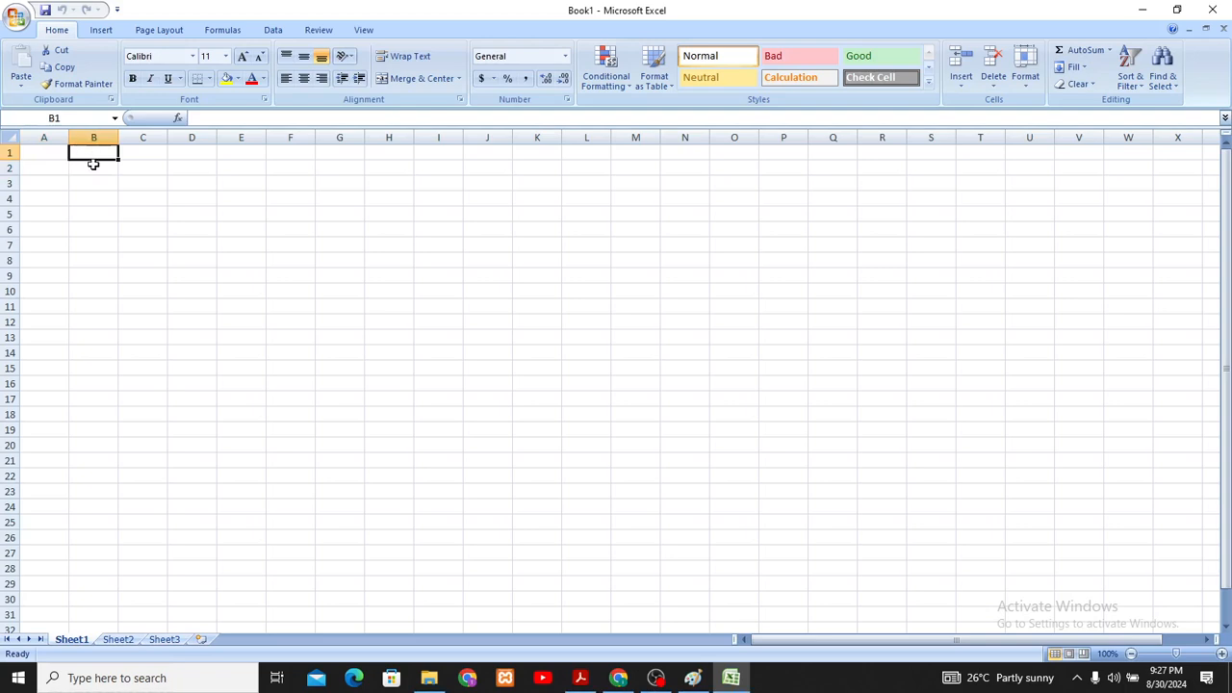
pyautogui.click(94, 166)
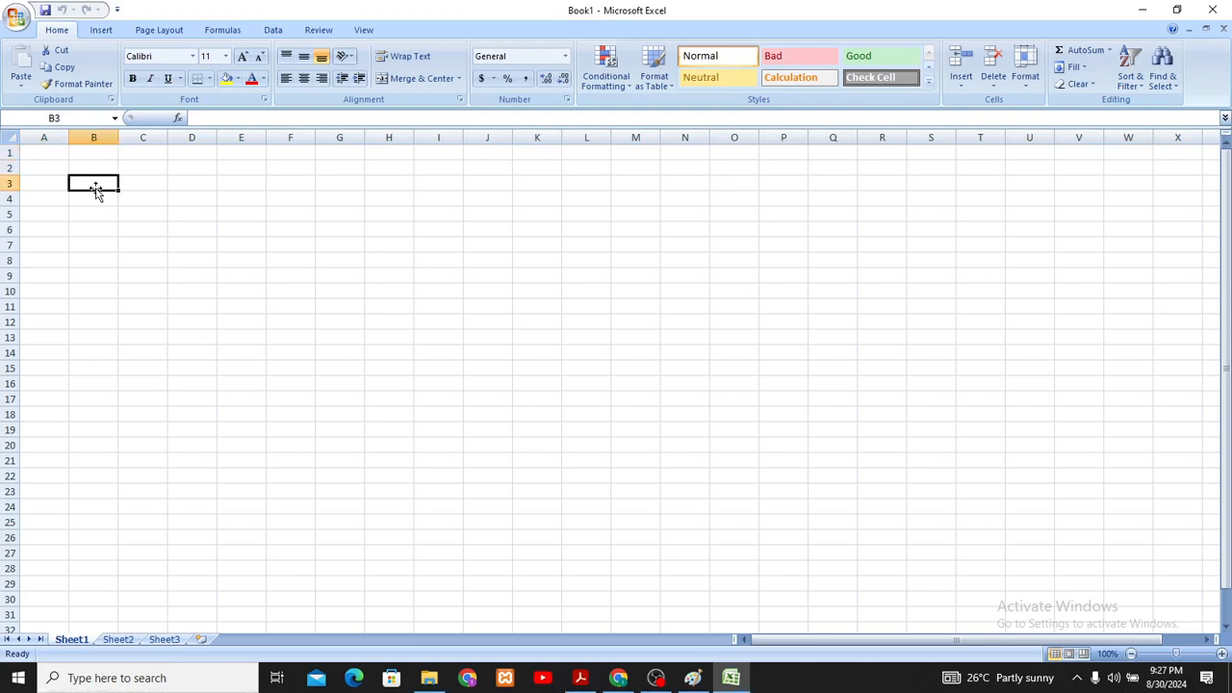
pyautogui.click(143, 152)
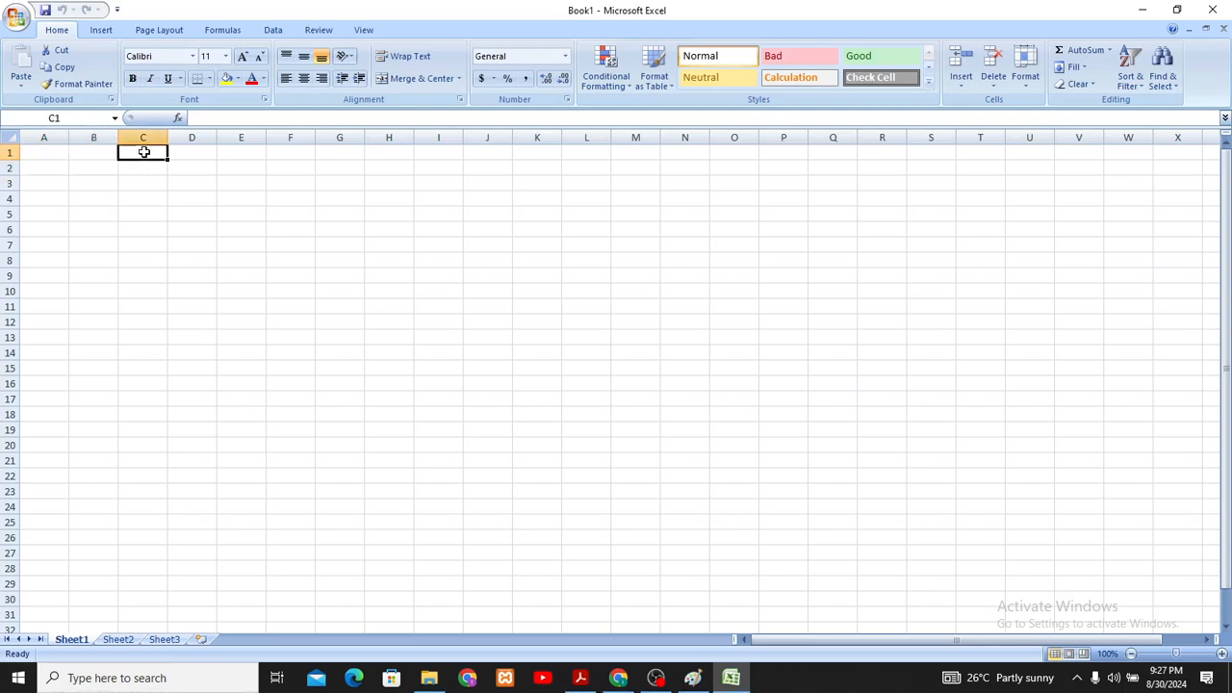
pyautogui.click(148, 170)
pyautogui.click(150, 181)
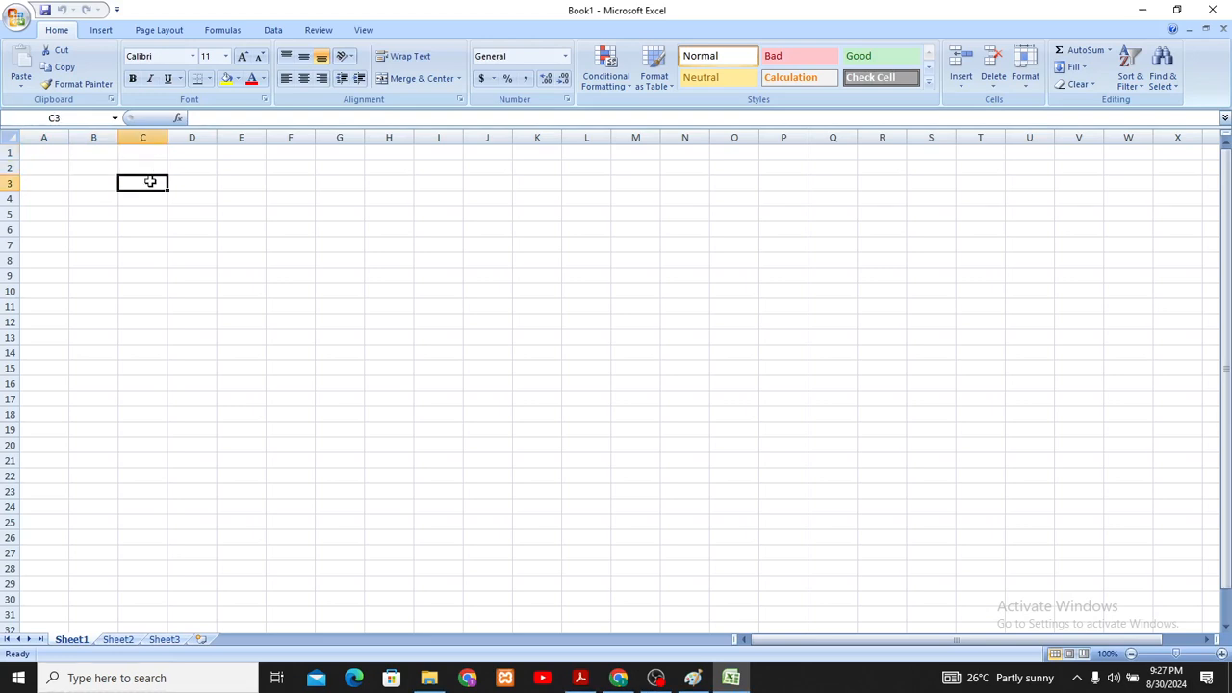
# - Switch to Paint and sketch a closed, roughly rectangular outline with the Pencil, divided by two vertical lines
pyautogui.click(685, 679)
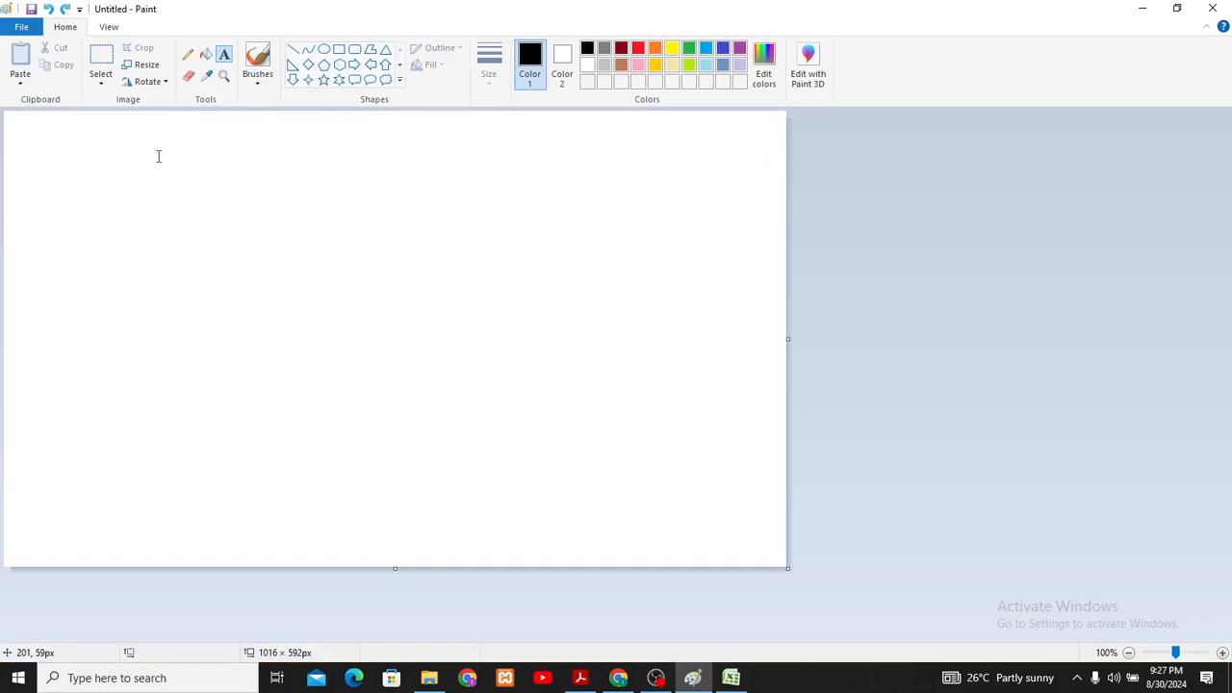
pyautogui.click(188, 54)
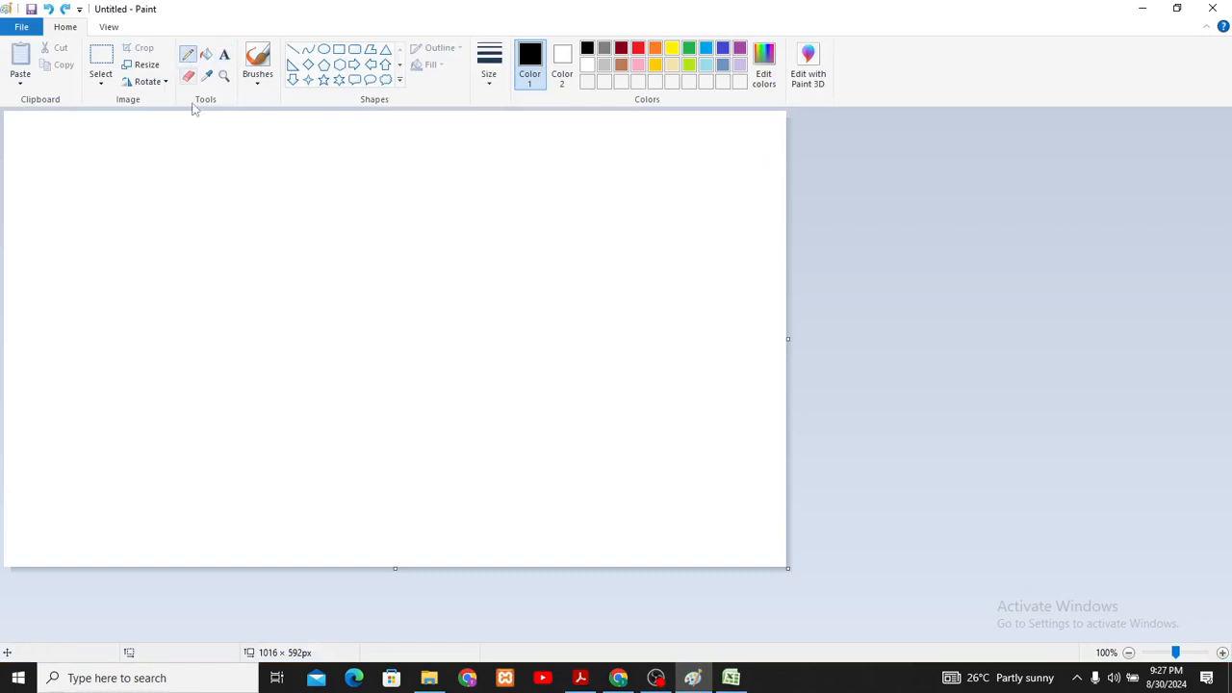
pyautogui.moveTo(179, 173)
pyautogui.mouseDown()
pyautogui.moveTo(246, 232)
pyautogui.moveTo(367, 232)
pyautogui.moveTo(371, 162)
pyautogui.moveTo(234, 152)
pyautogui.moveTo(190, 170)
pyautogui.mouseUp()
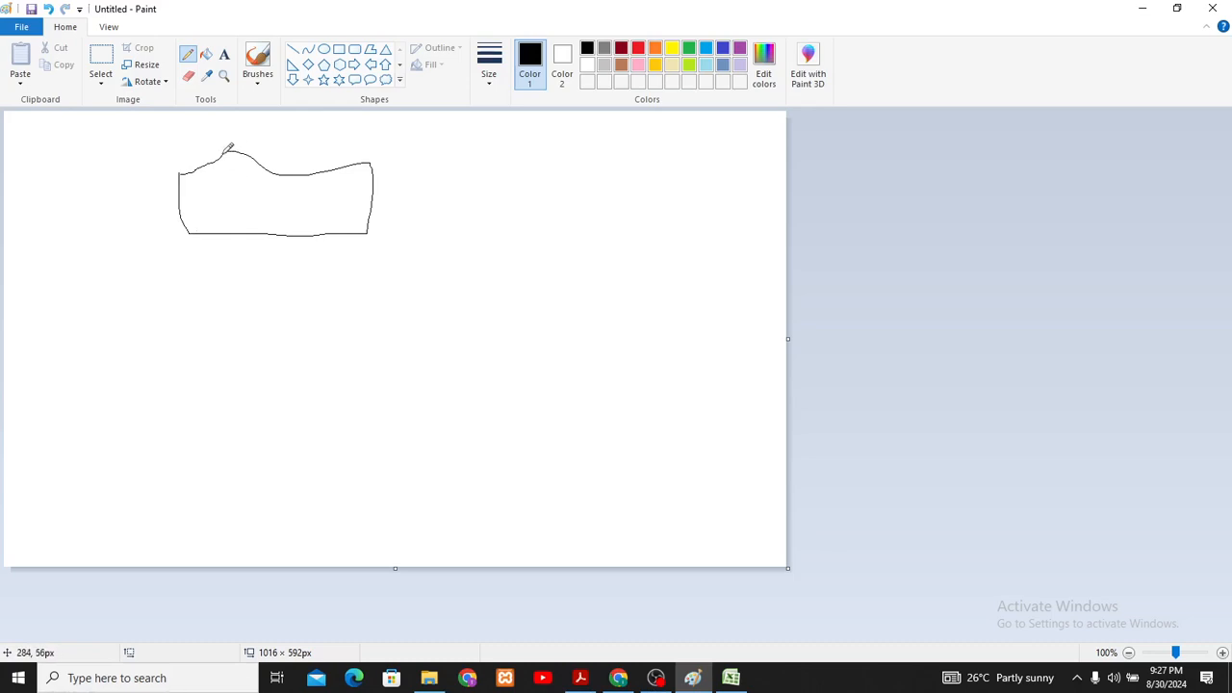
pyautogui.moveTo(224, 152); pyautogui.dragTo(222, 221)
pyautogui.moveTo(318, 174); pyautogui.dragTo(317, 236)
# - Switch to the Excel workbook, select cell A1, and move the selection down column A and back up to A1
pyautogui.click(730, 677)
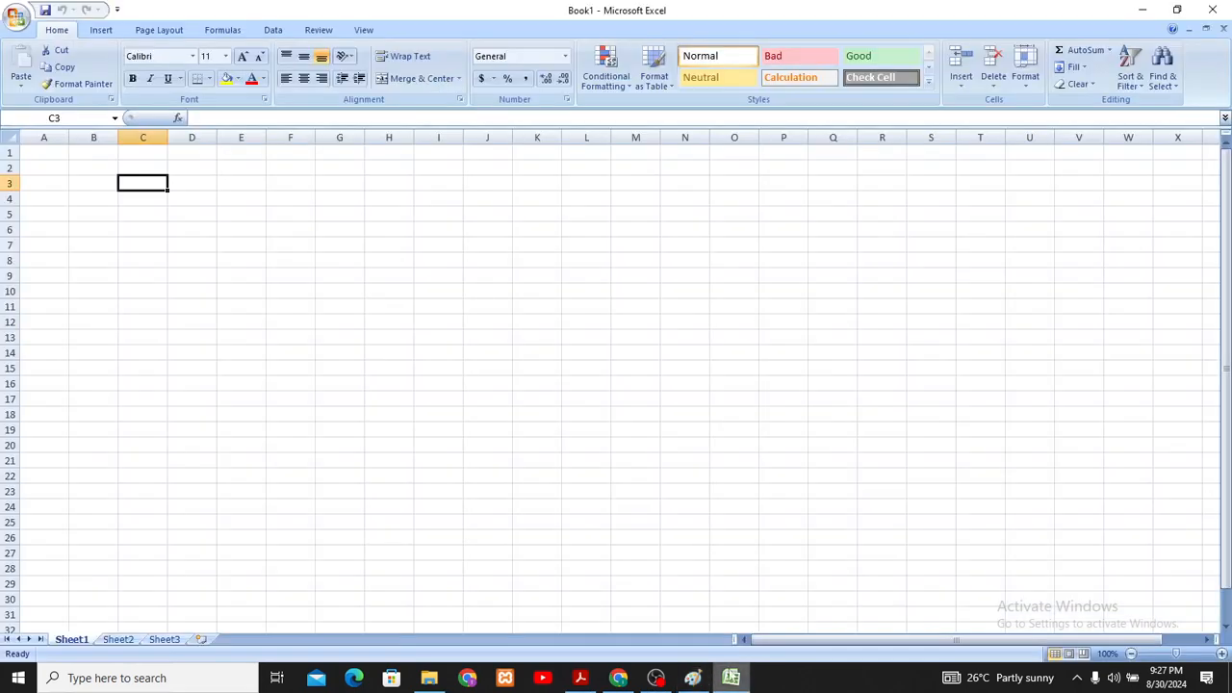
pyautogui.click(38, 151)
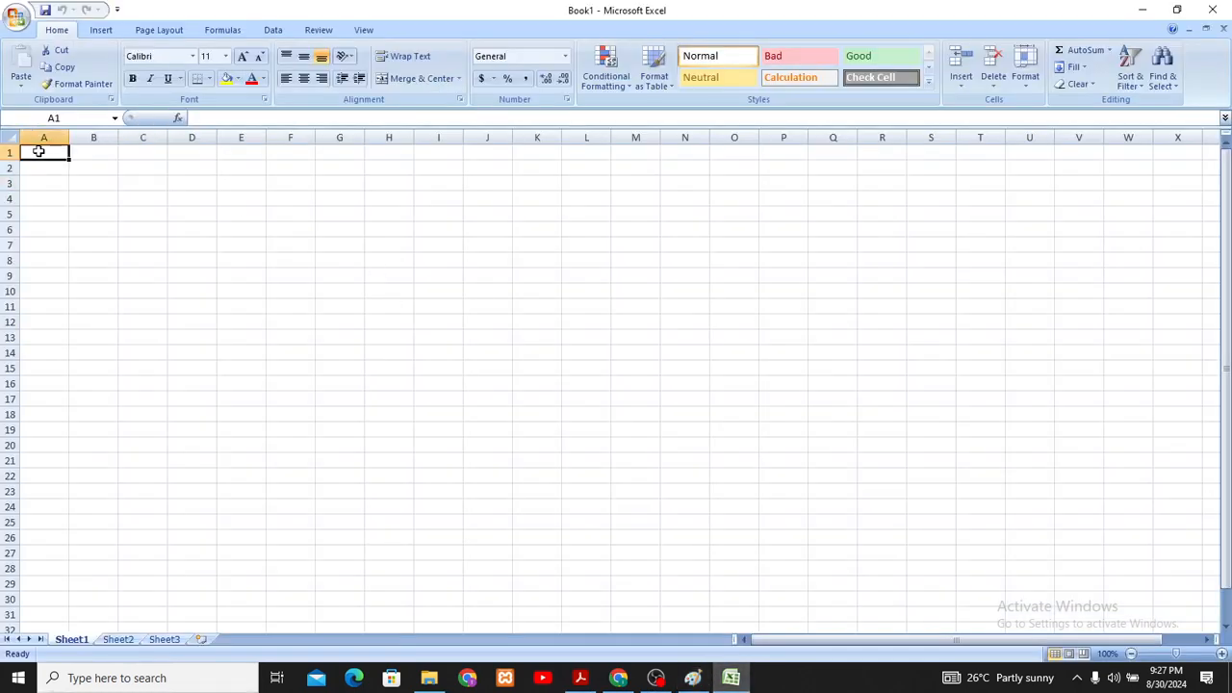
pyautogui.press('Down')
pyautogui.press('Down')
pyautogui.press('Down')
pyautogui.press('Down')
pyautogui.press('Down')
pyautogui.press('Down')
pyautogui.press('Up')
pyautogui.press('Up')
pyautogui.press('Up')
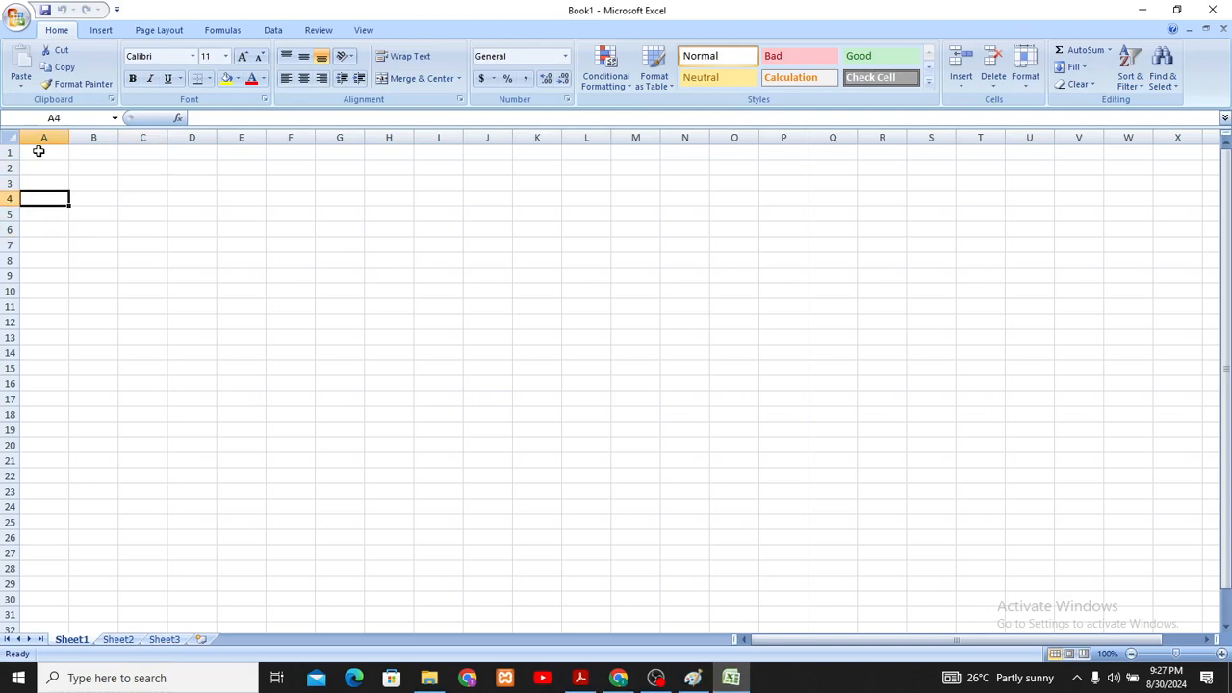
pyautogui.press('Up')
pyautogui.press('Up')
pyautogui.press('Up')
# - Move the cell selection along row 1 from A1 to E1
pyautogui.press('Right')
pyautogui.press('Right')
pyautogui.press('Right')
pyautogui.press('Right')
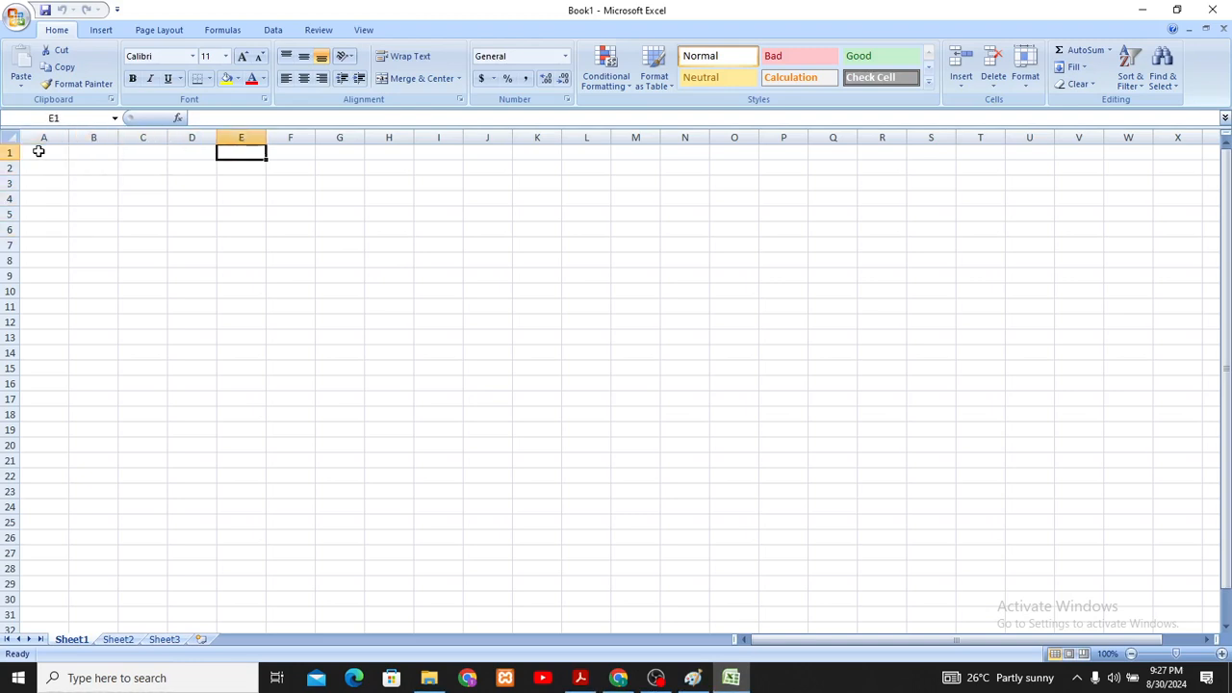
# - Move the cell selection further along row 1 past column E and back to A1
pyautogui.press('Right')
pyautogui.press('Right')
pyautogui.press('Right')
pyautogui.press('Left')
pyautogui.press('Left')
pyautogui.press('Left')
pyautogui.press('Left')
pyautogui.press('Left')
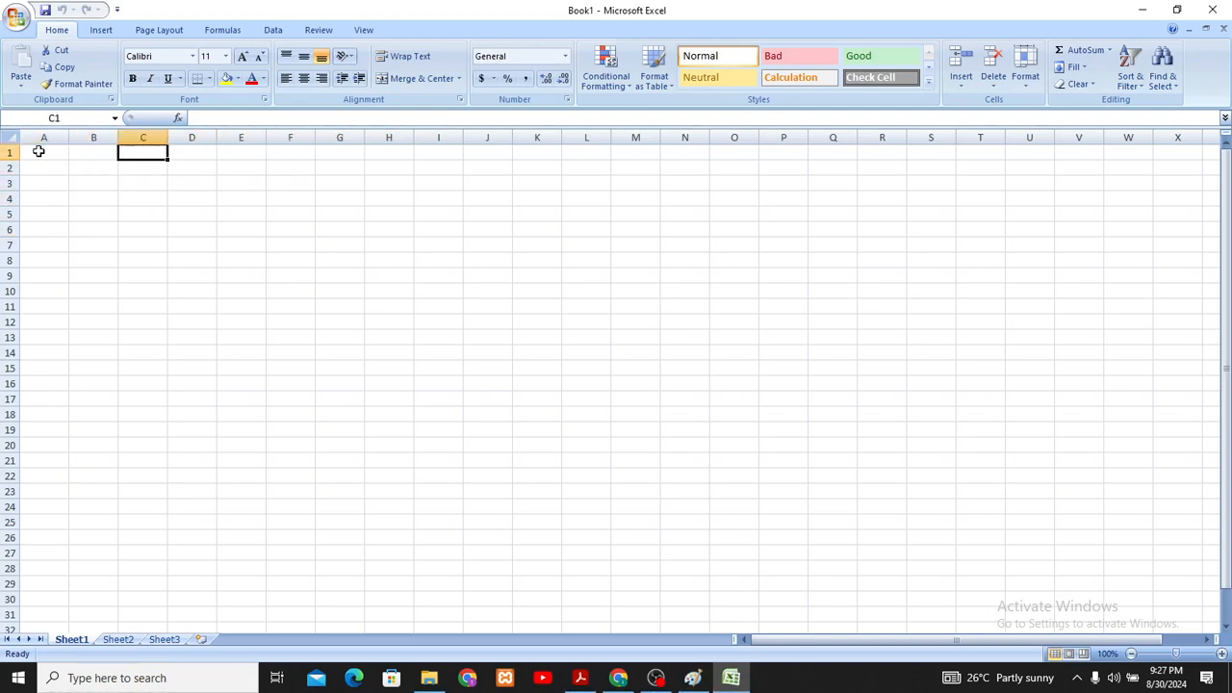
pyautogui.press('Left')
pyautogui.press('Left')
pyautogui.press('Right')
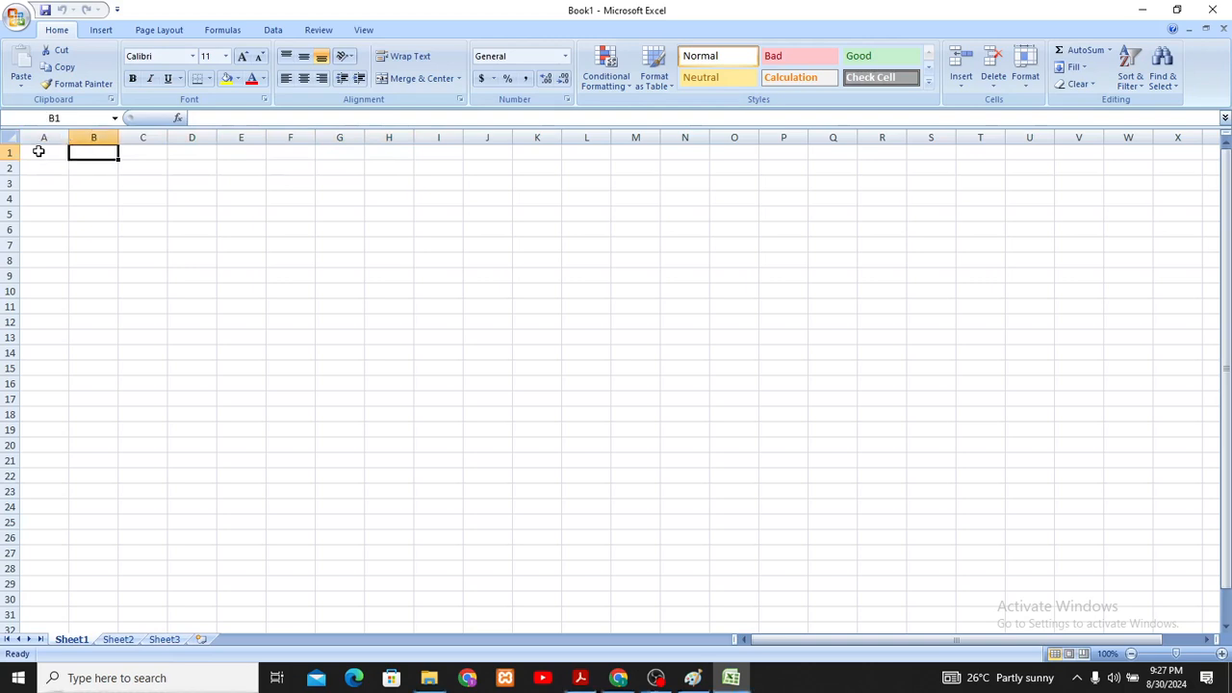
pyautogui.press('Left')
# - Move the cell selection down column A past A5 and back up to row 1
pyautogui.press('Down')
pyautogui.press('Down')
pyautogui.press('Down')
pyautogui.press('Down')
pyautogui.press('Down')
pyautogui.press('Down')
pyautogui.press('Down')
pyautogui.press('Down')
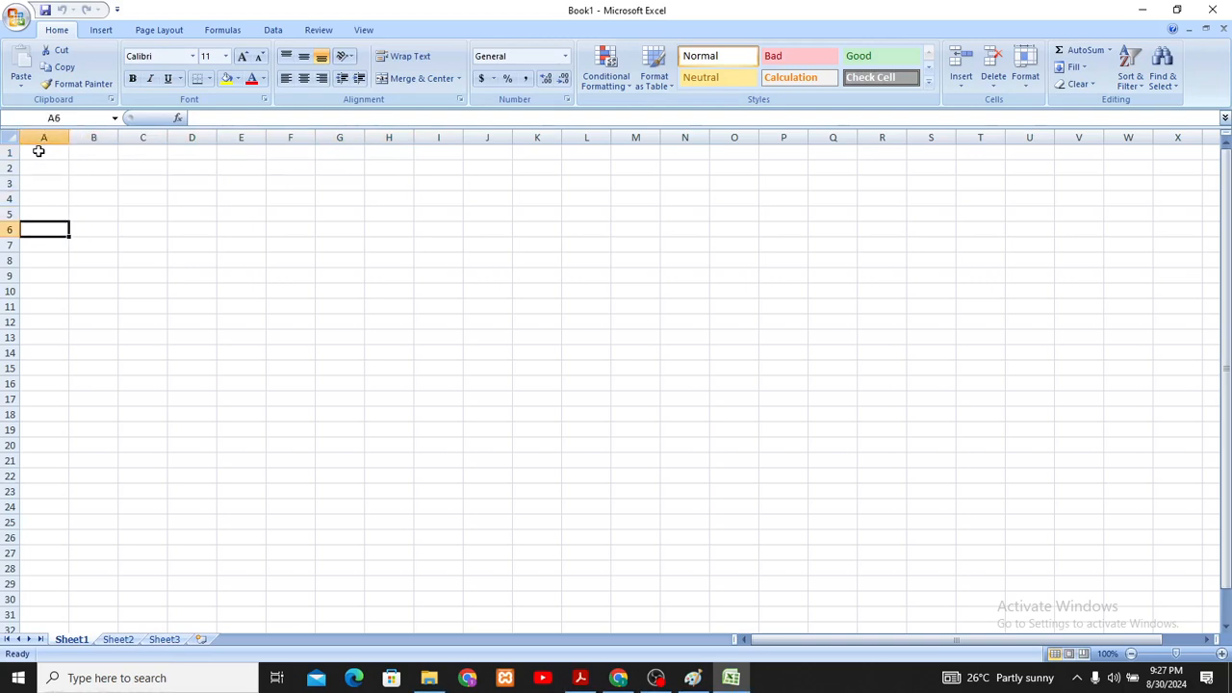
pyautogui.press('Up')
pyautogui.press('Up')
pyautogui.press('Up')
pyautogui.press('Up')
pyautogui.press('Up')
pyautogui.press('Up')
pyautogui.press('Up')
pyautogui.press('Up')
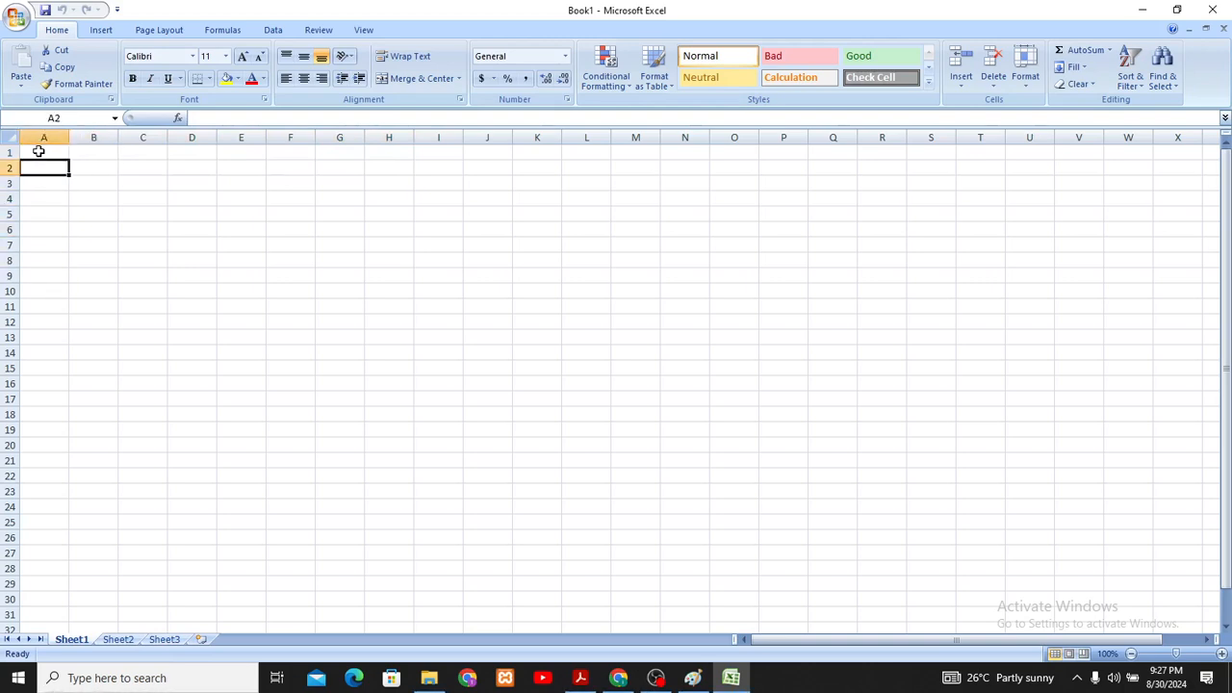
# - Move the cell selection across row 1 from column A to H1
pyautogui.press('Right')
pyautogui.press('Right')
pyautogui.press('Right')
pyautogui.press('Right')
pyautogui.press('Right')
pyautogui.press('Right')
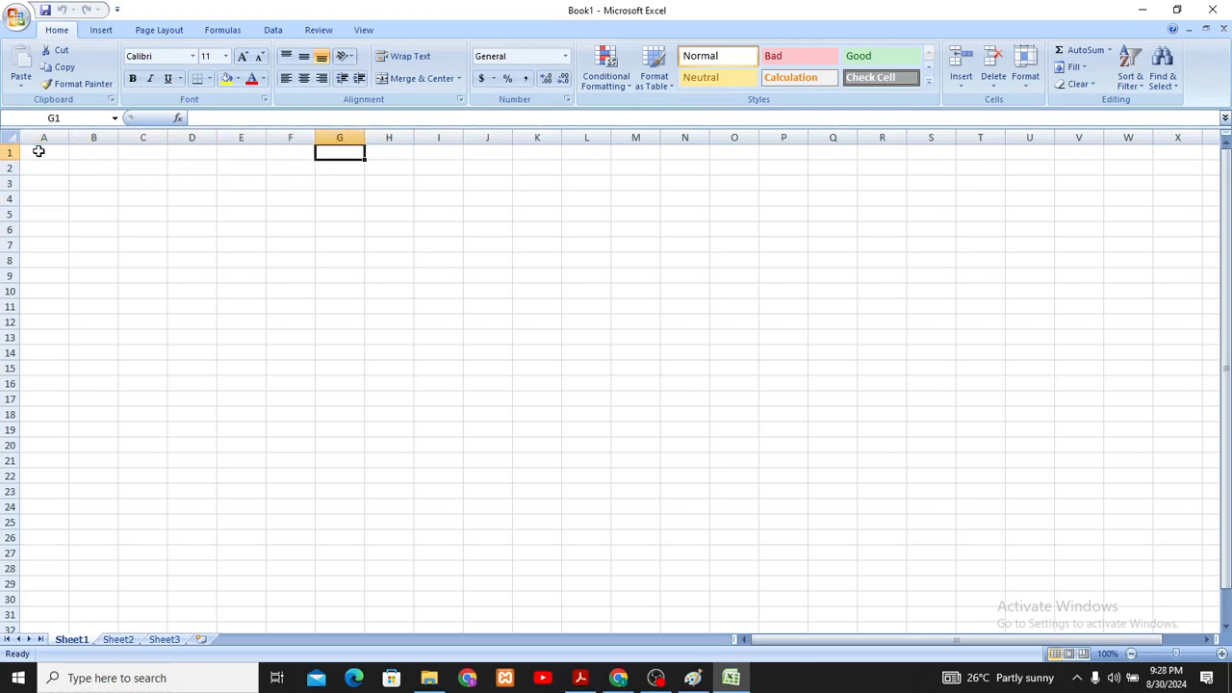
pyautogui.press('Right')
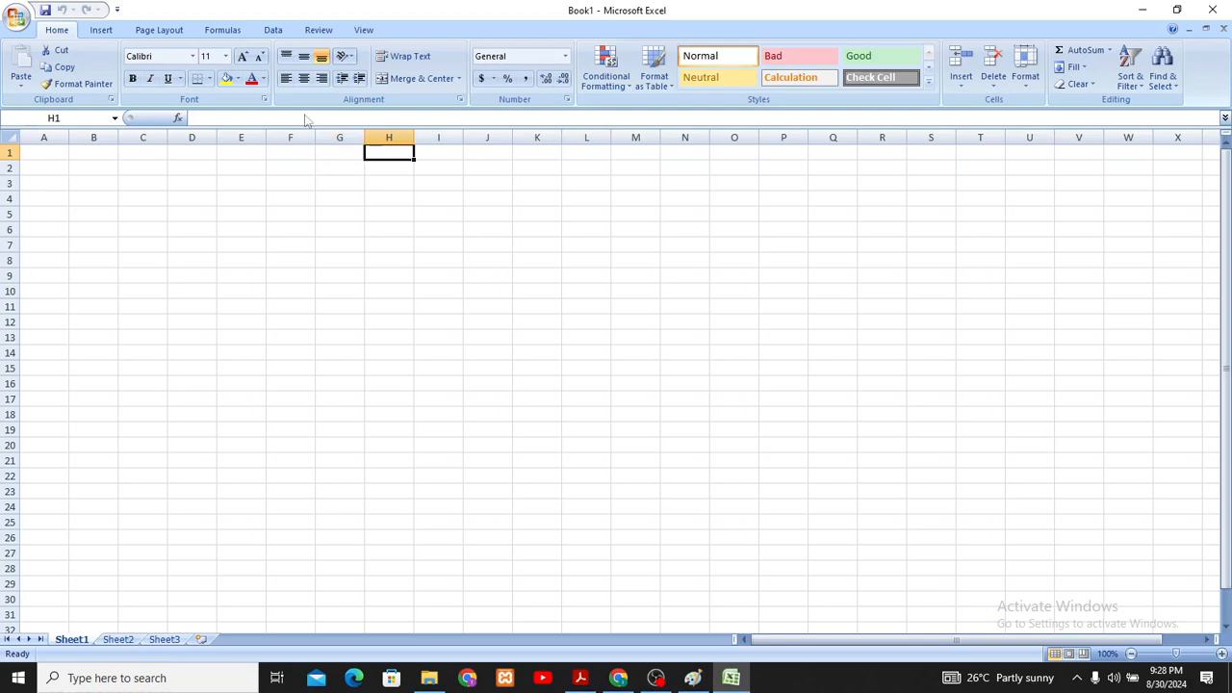
# - Enter the heading "Item Description" in cell A1
pyautogui.click(45, 154)
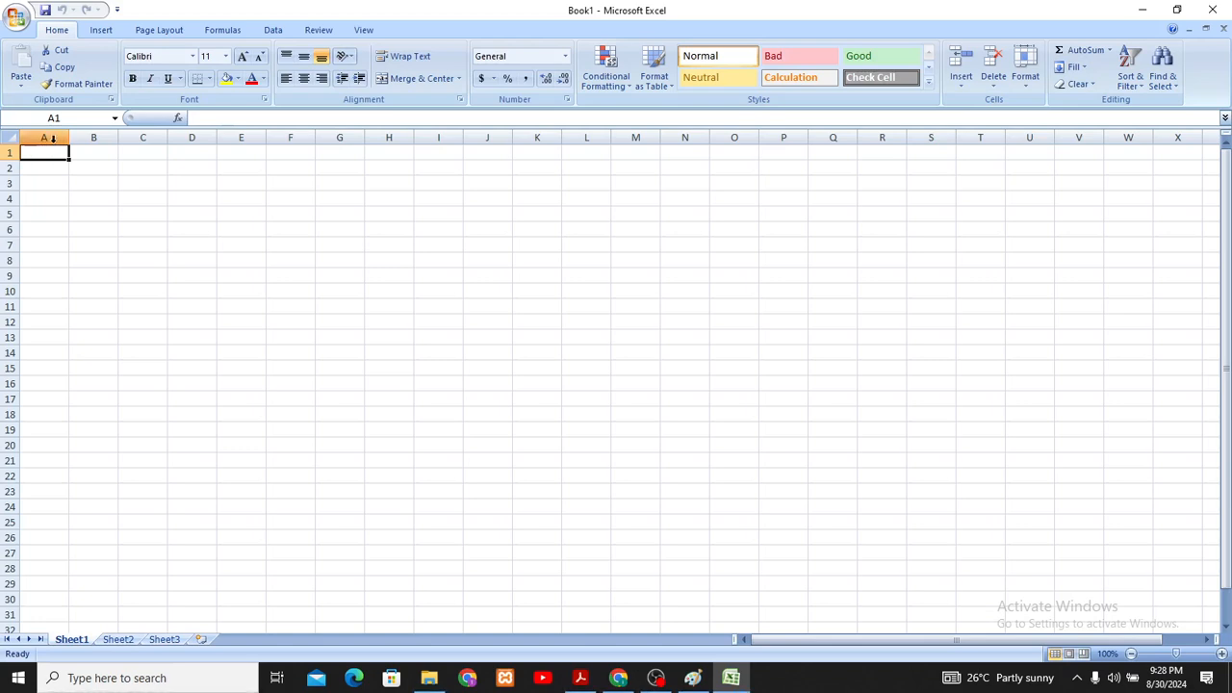
pyautogui.write('i')
pyautogui.press('BackSpace')
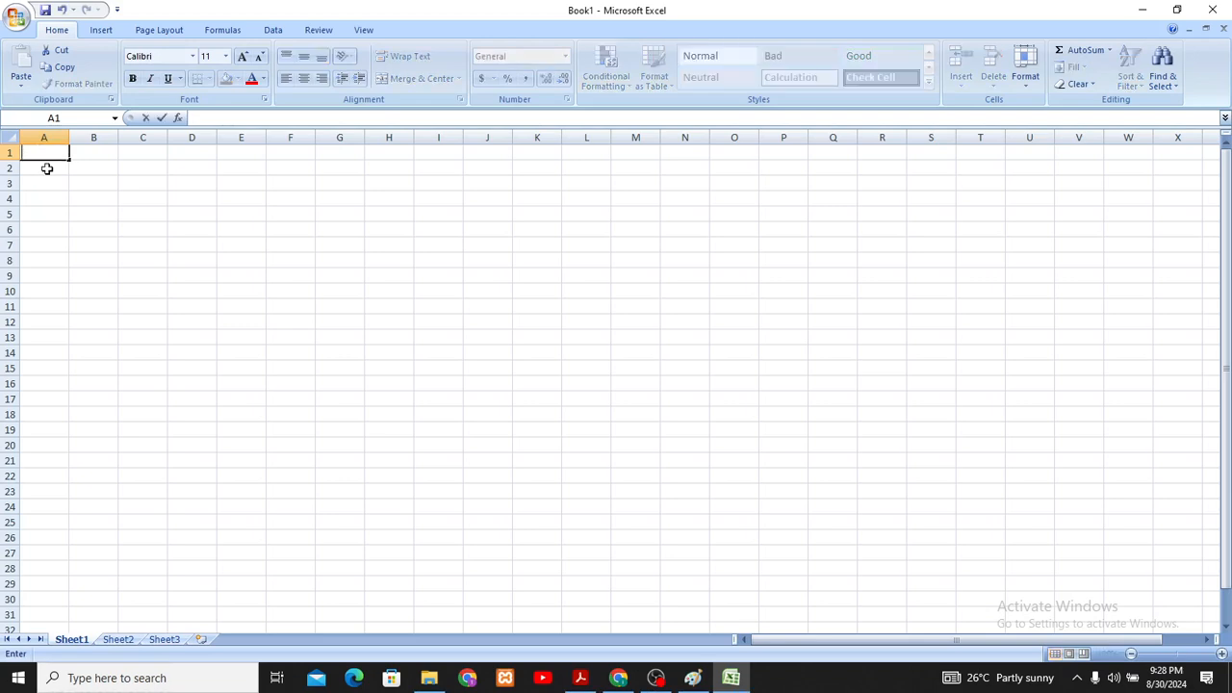
pyautogui.write('Item Descri')
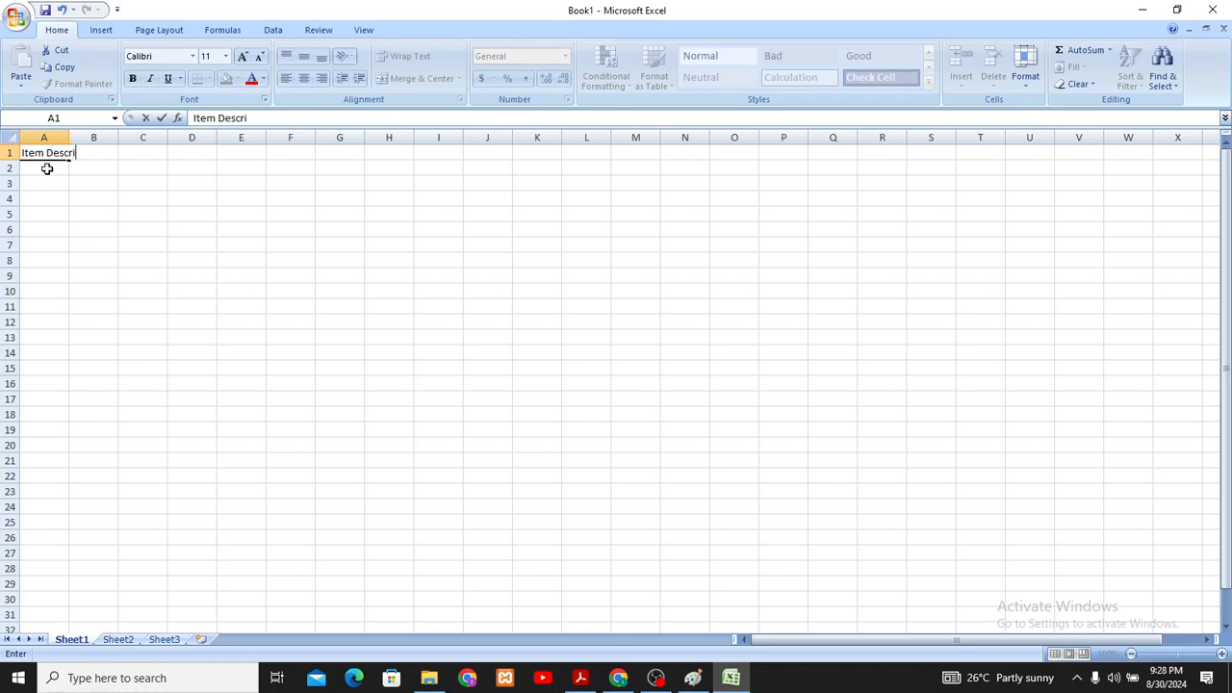
pyautogui.write('ption')
pyautogui.click(33, 169)
# - Widen column A so that the whole "Item Description" heading fits inside it
pyautogui.click(41, 153)
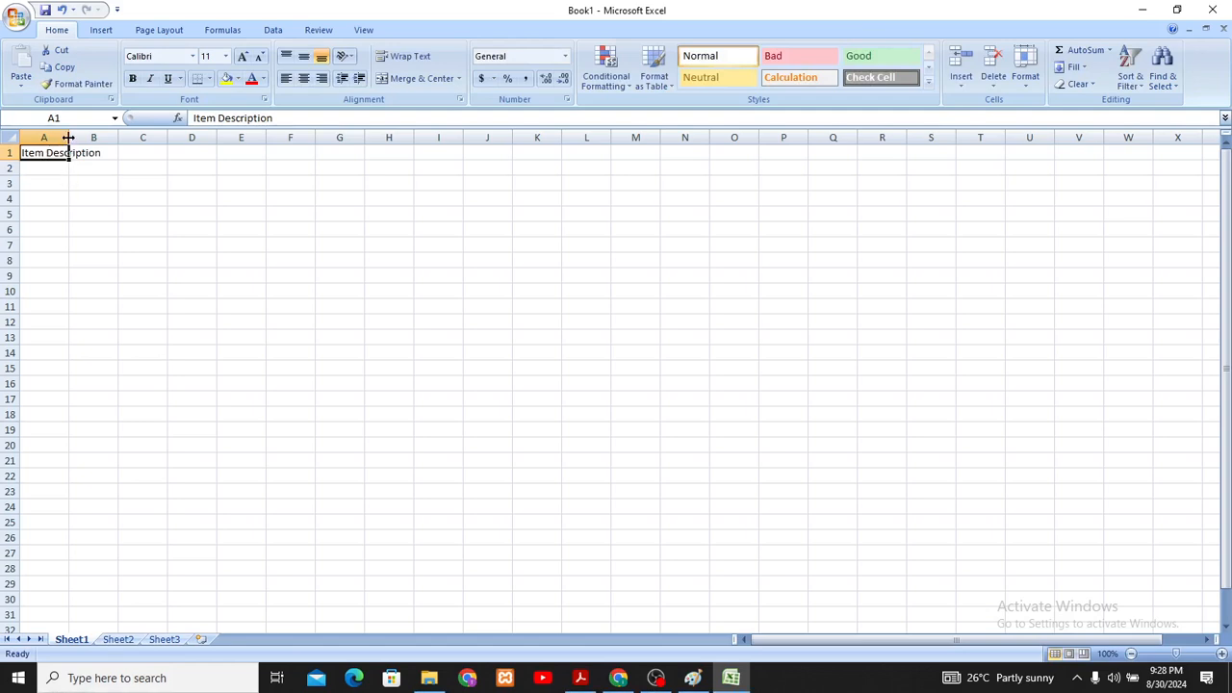
pyautogui.moveTo(69, 138); pyautogui.dragTo(127, 136)
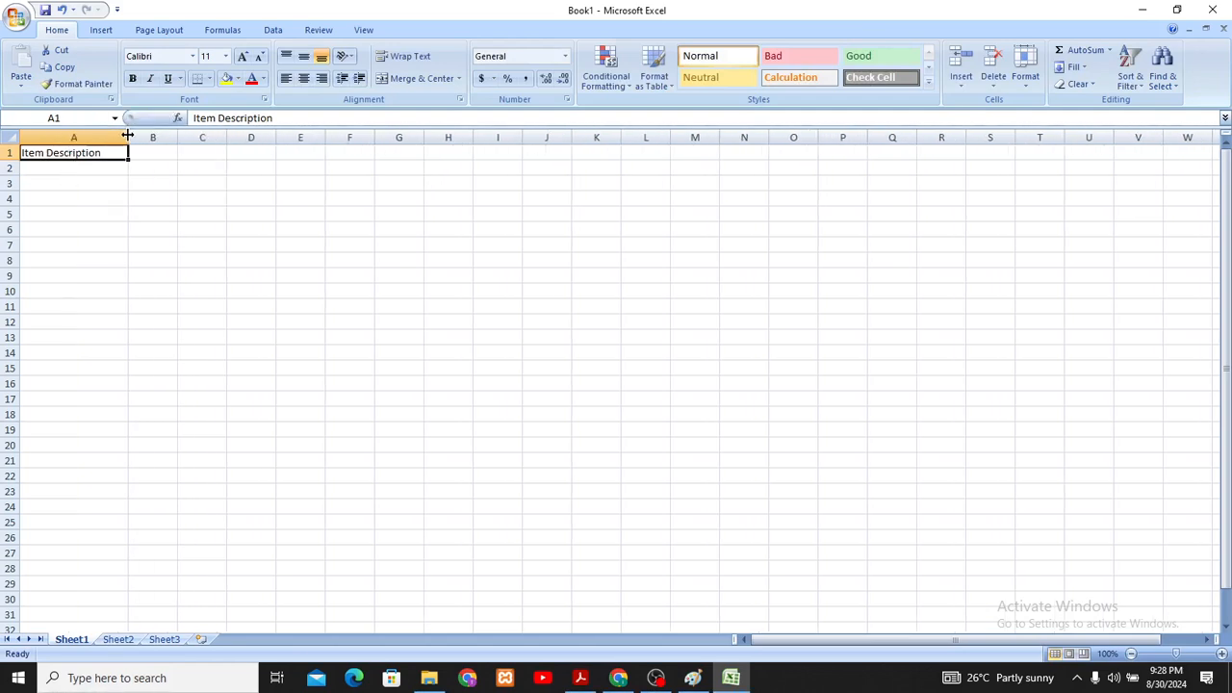
pyautogui.click(86, 175)
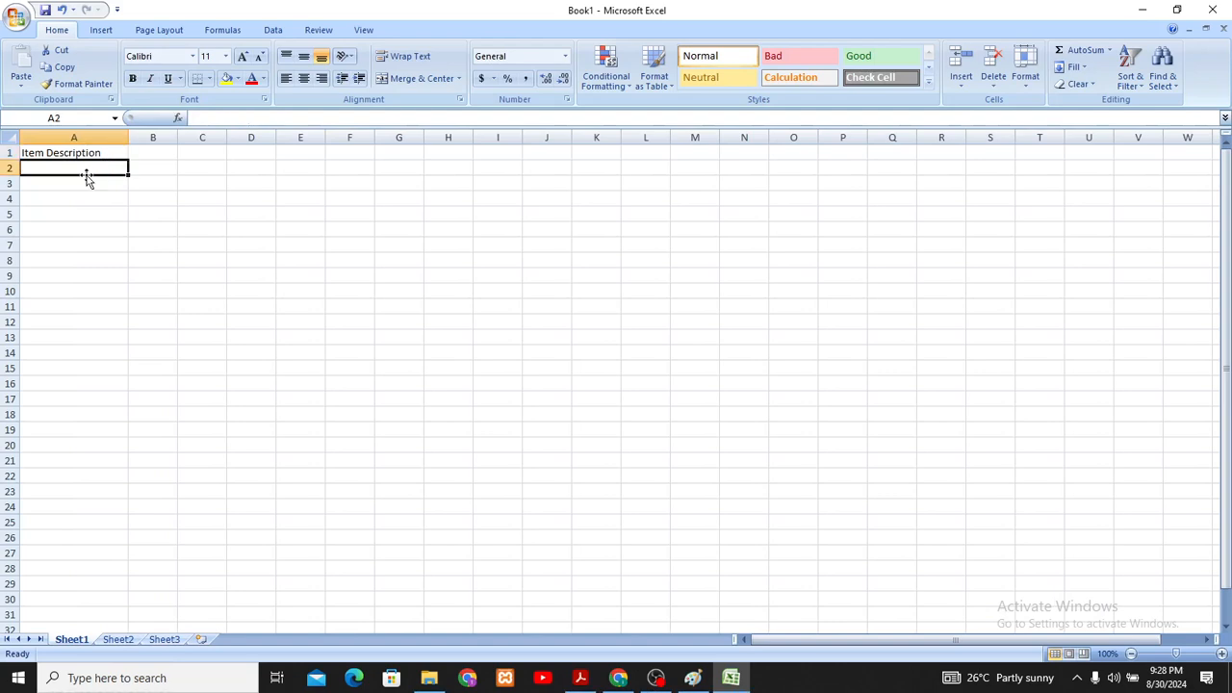
# - Enter the headings "Unit Cost" in cell B1 and "Quantity" in cell C1
pyautogui.click(159, 158)
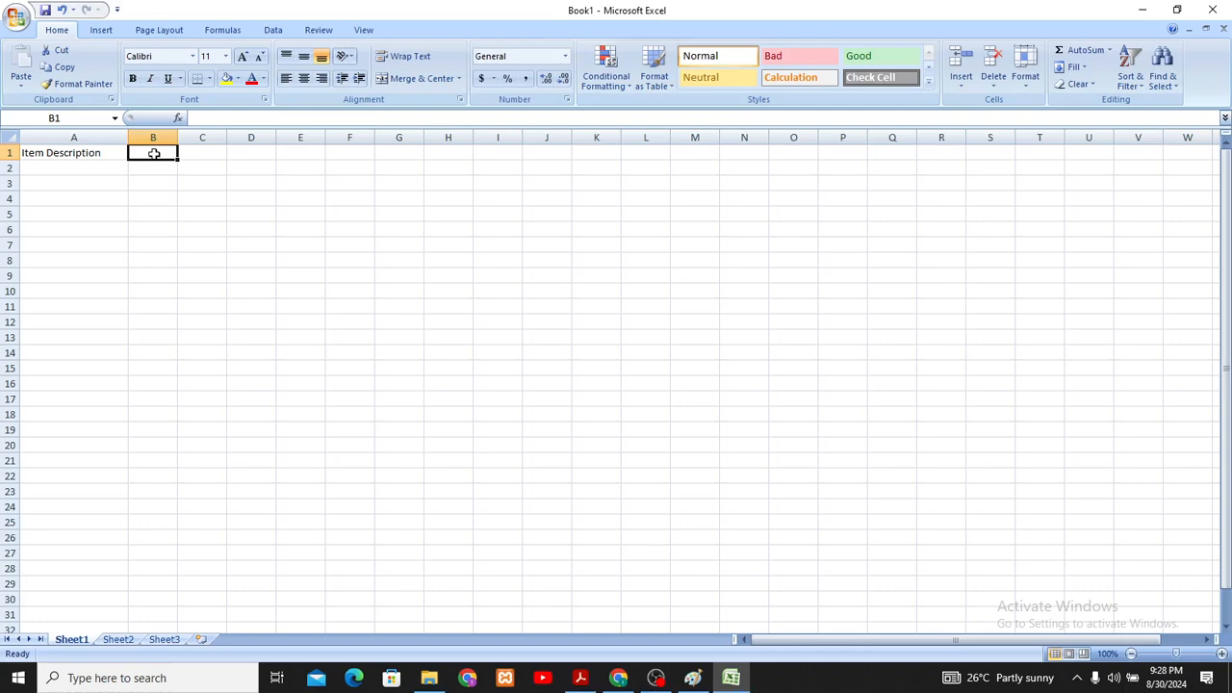
pyautogui.write('U')
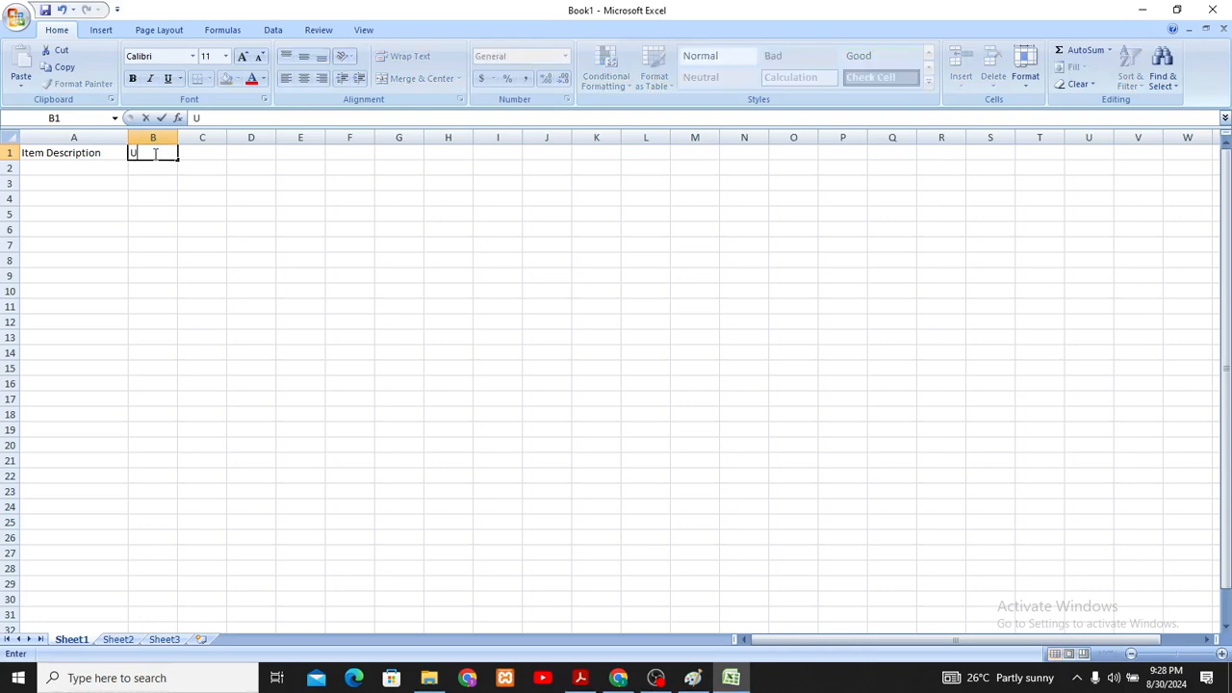
pyautogui.write('nit Cost')
pyautogui.click(194, 150)
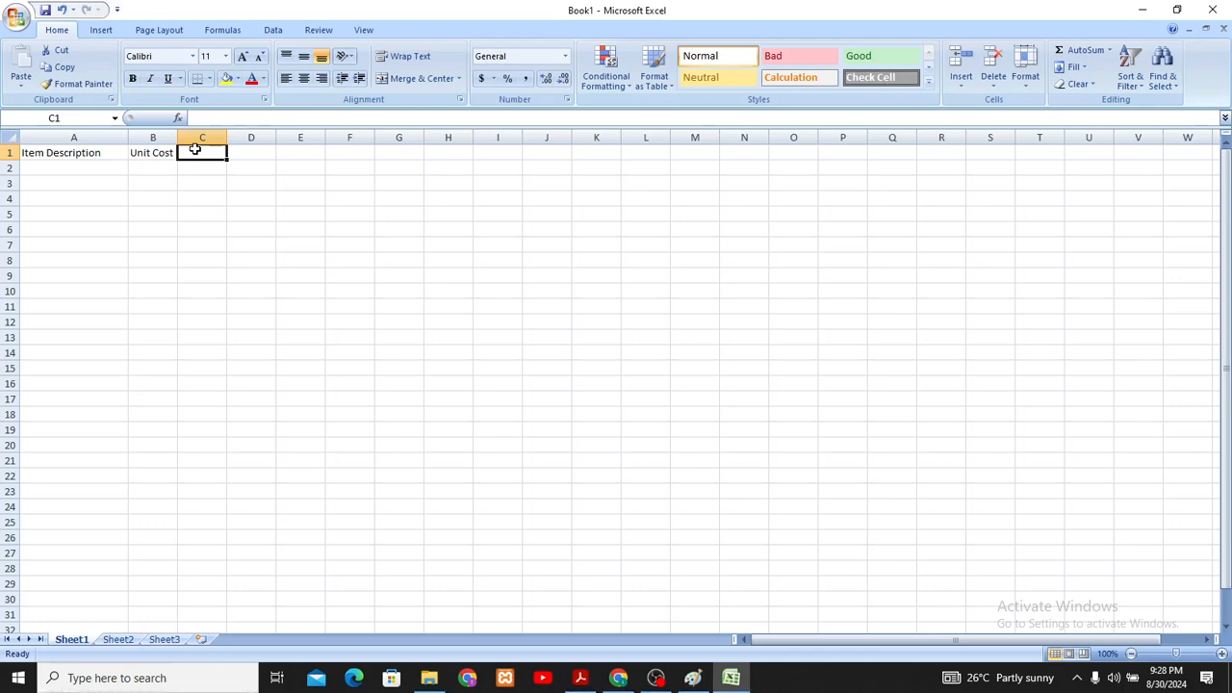
pyautogui.write('Quantity')
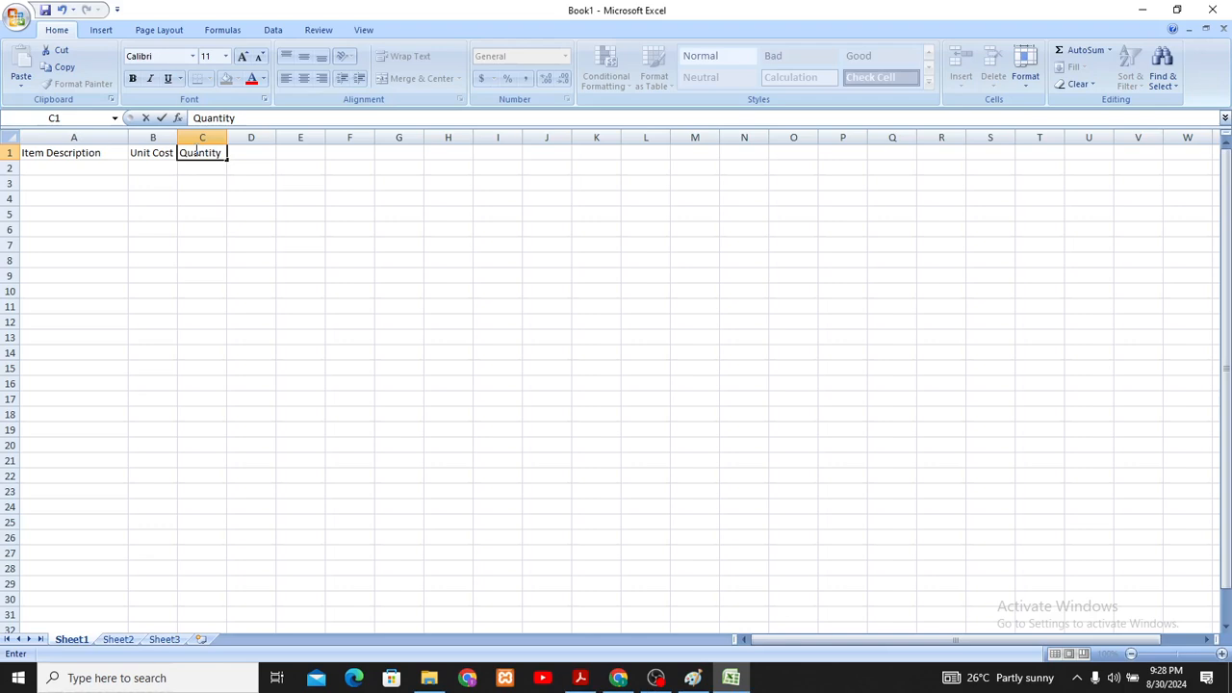
# - Enter the heading "Total Cost" in cell D1
pyautogui.click(243, 152)
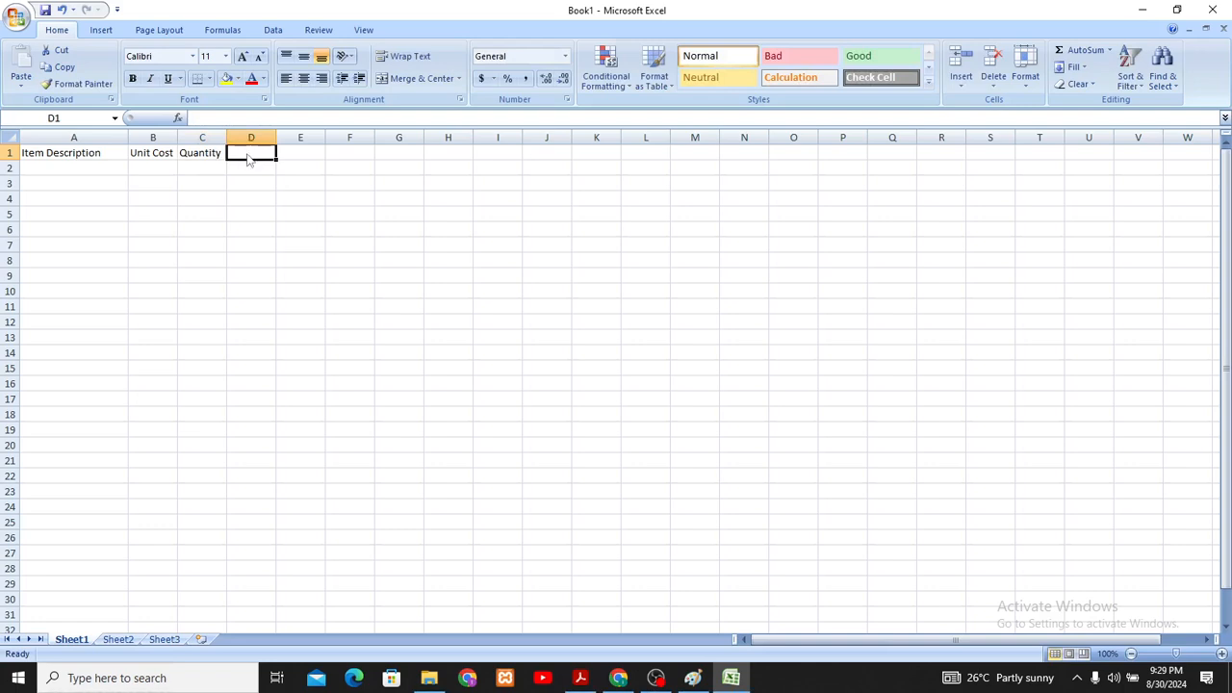
pyautogui.write('Tot')
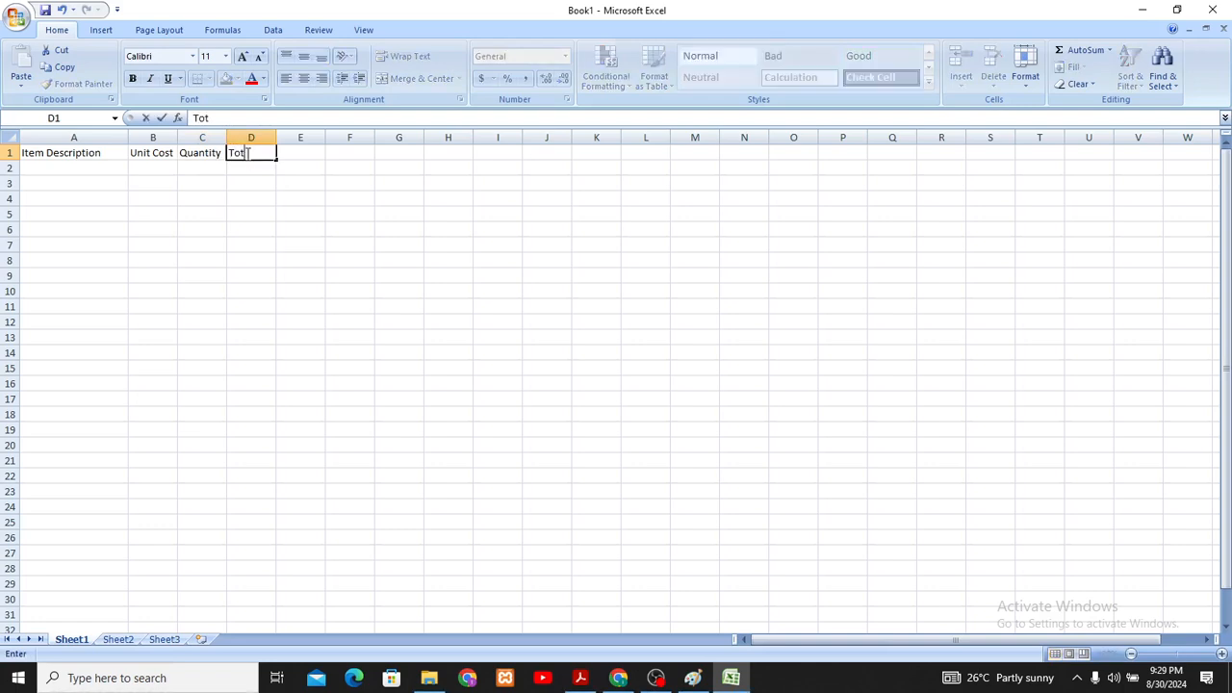
pyautogui.write('alcos')
pyautogui.press('BackSpace')
pyautogui.press('BackSpace')
pyautogui.press('BackSpace')
pyautogui.write('Cost')
pyautogui.click(267, 195)
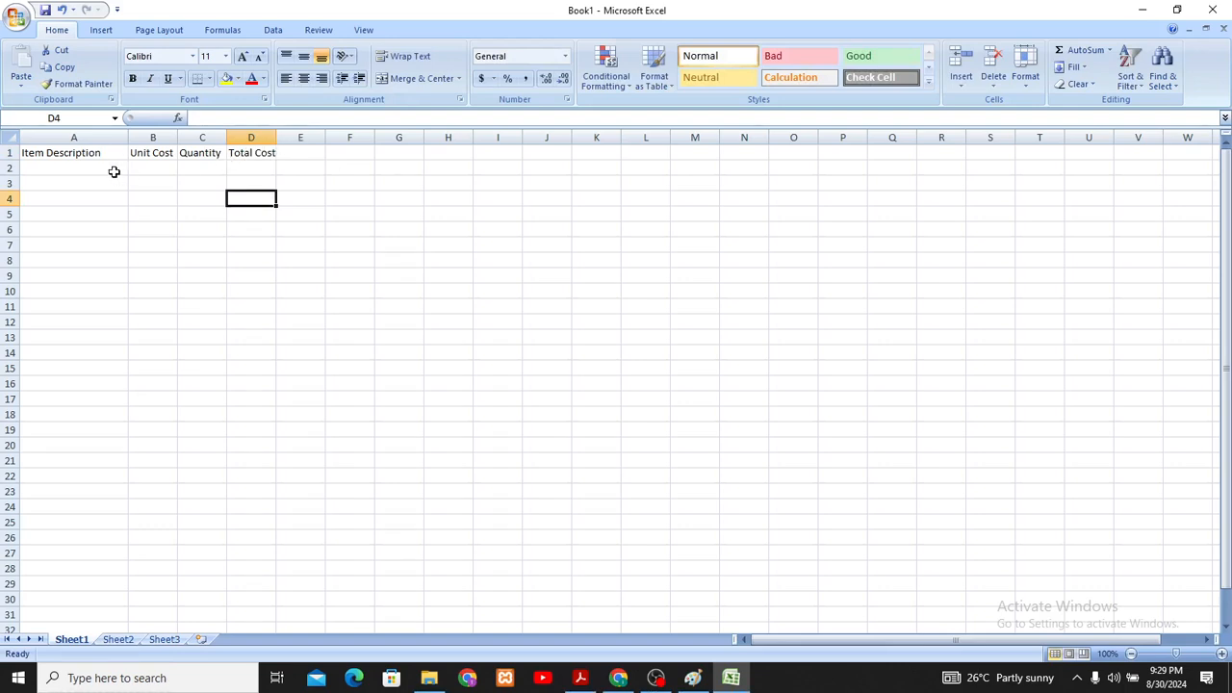
# - Enter the items RICE in A2 and BEANS in A3 under the Item Description heading
pyautogui.click(74, 165)
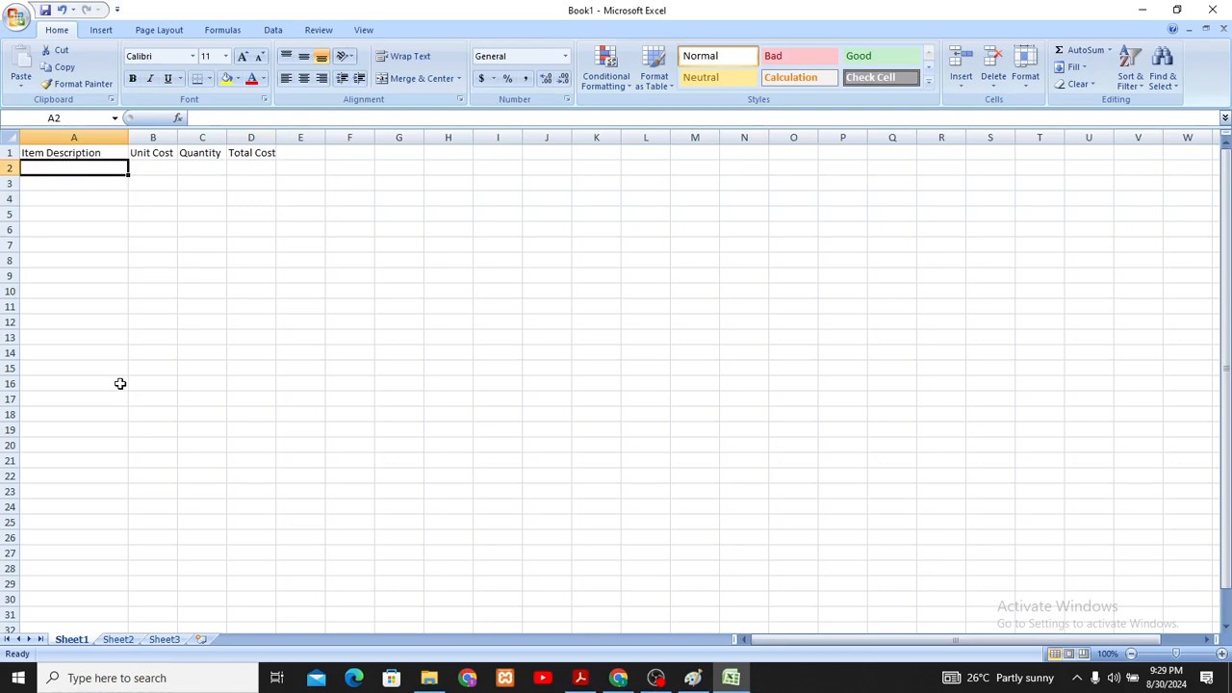
pyautogui.write('RICE')
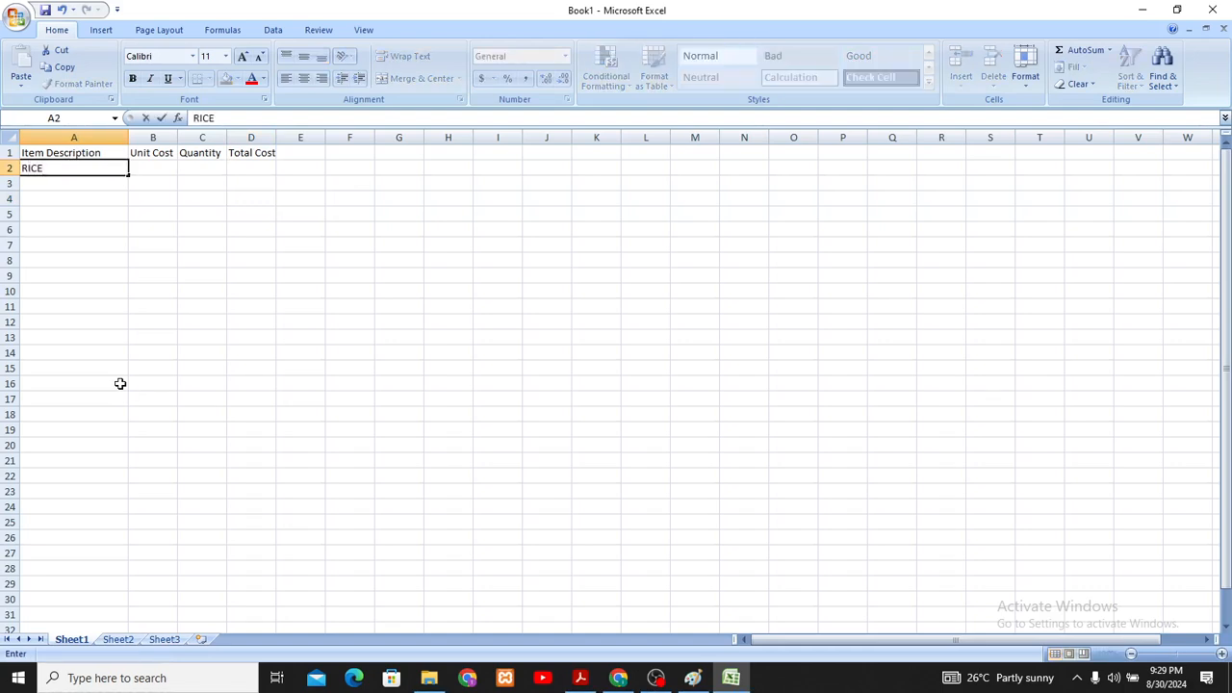
pyautogui.press('Return')
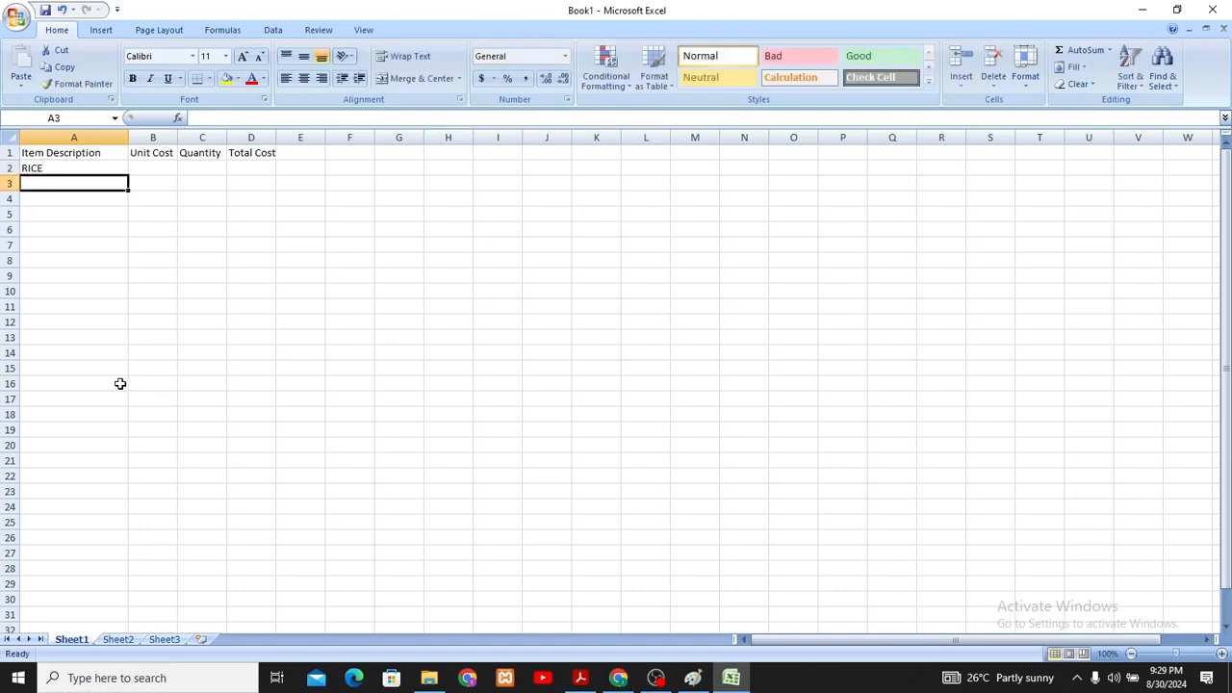
pyautogui.write('BEANS')
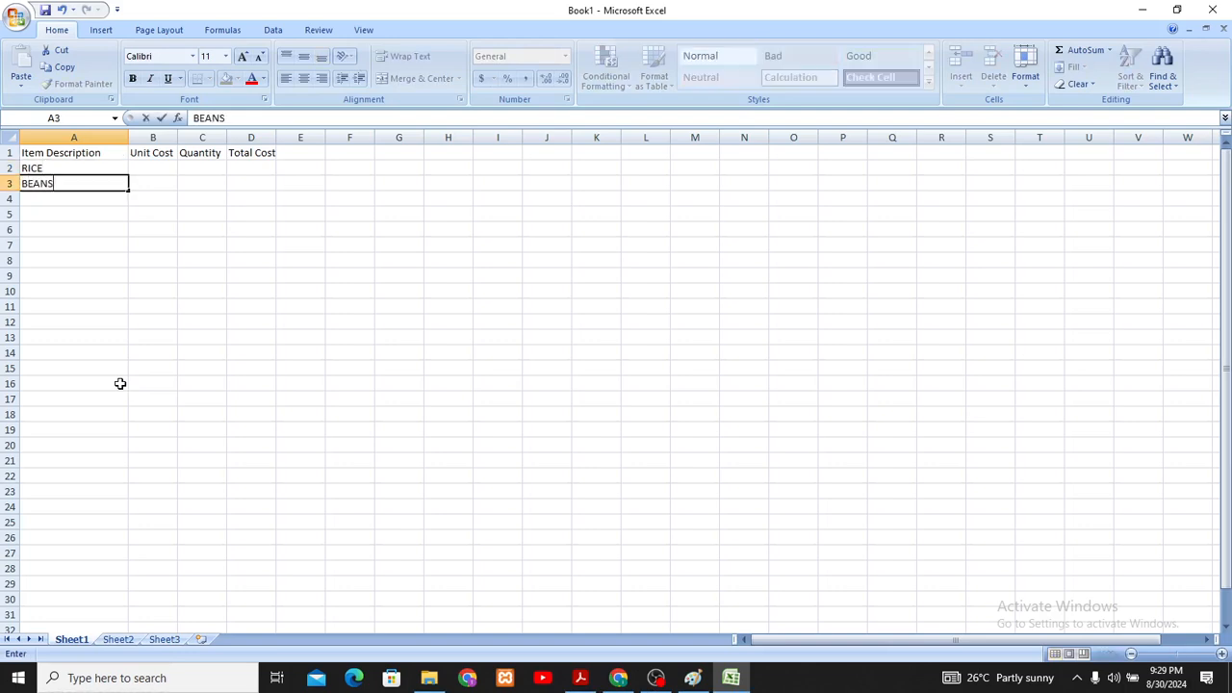
pyautogui.hotkey('ctrl', 'Return')
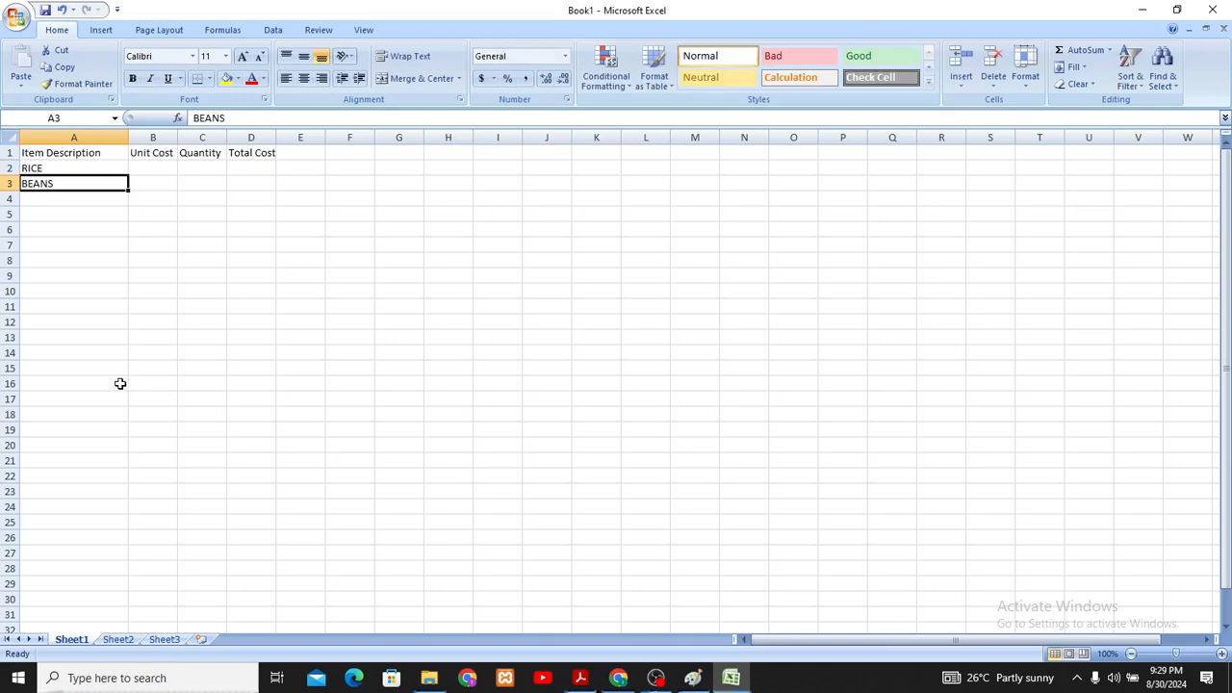
# - Continue the item list in column A with SPAG, YAM, EBA and GARRI in cells A4 to A7
pyautogui.click(84, 202)
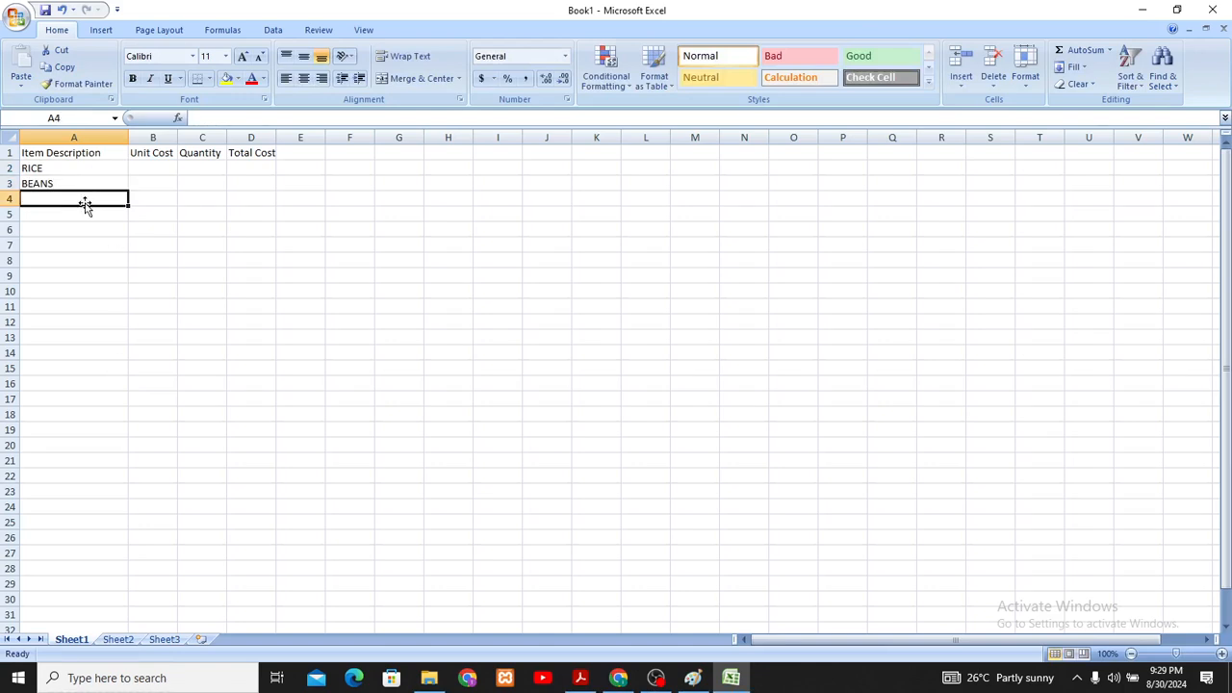
pyautogui.write('SPAG')
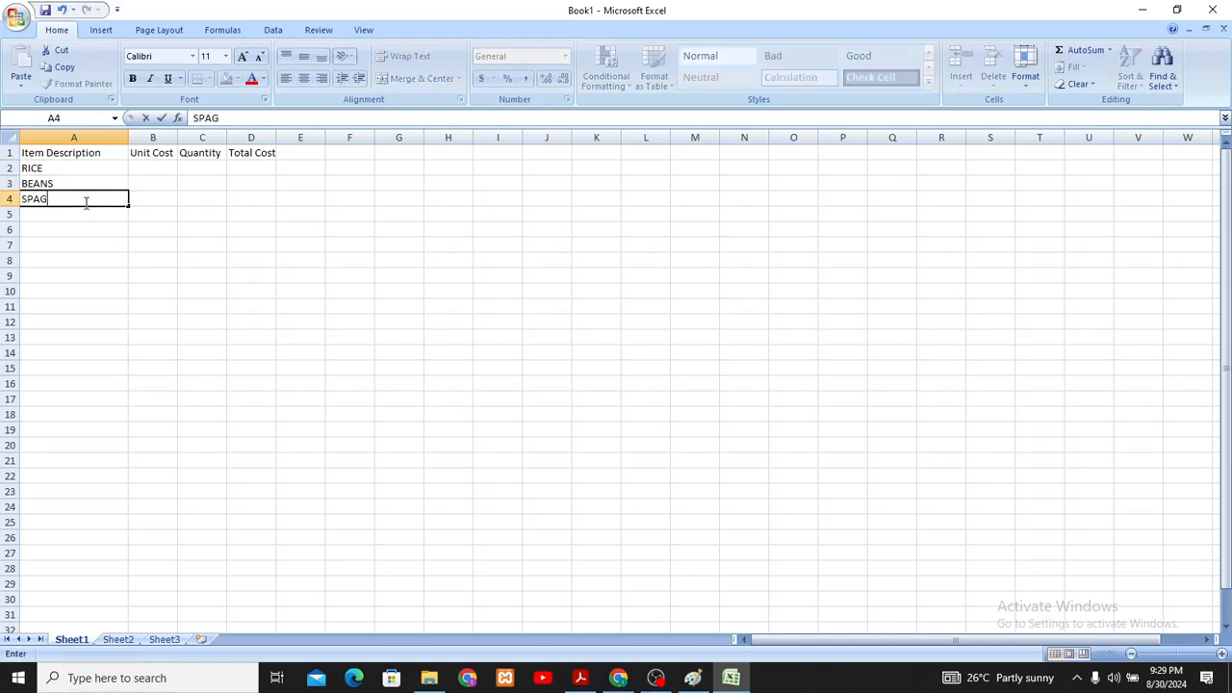
pyautogui.press('Return')
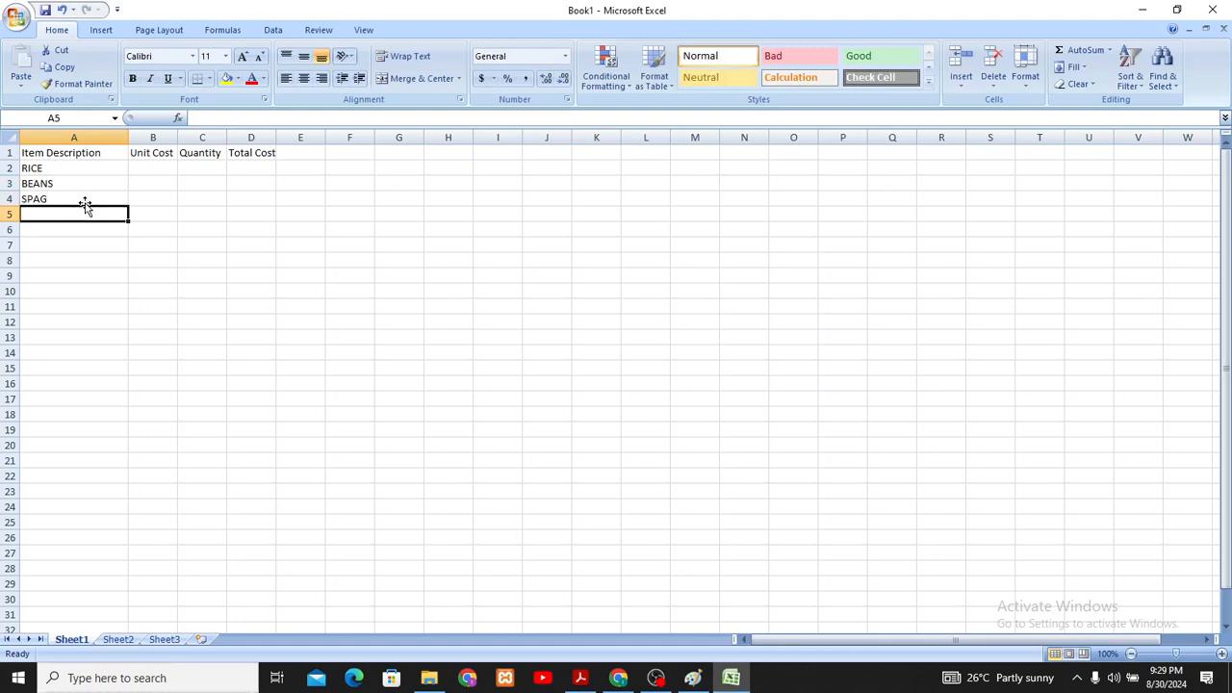
pyautogui.write('YAM')
pyautogui.press('Return')
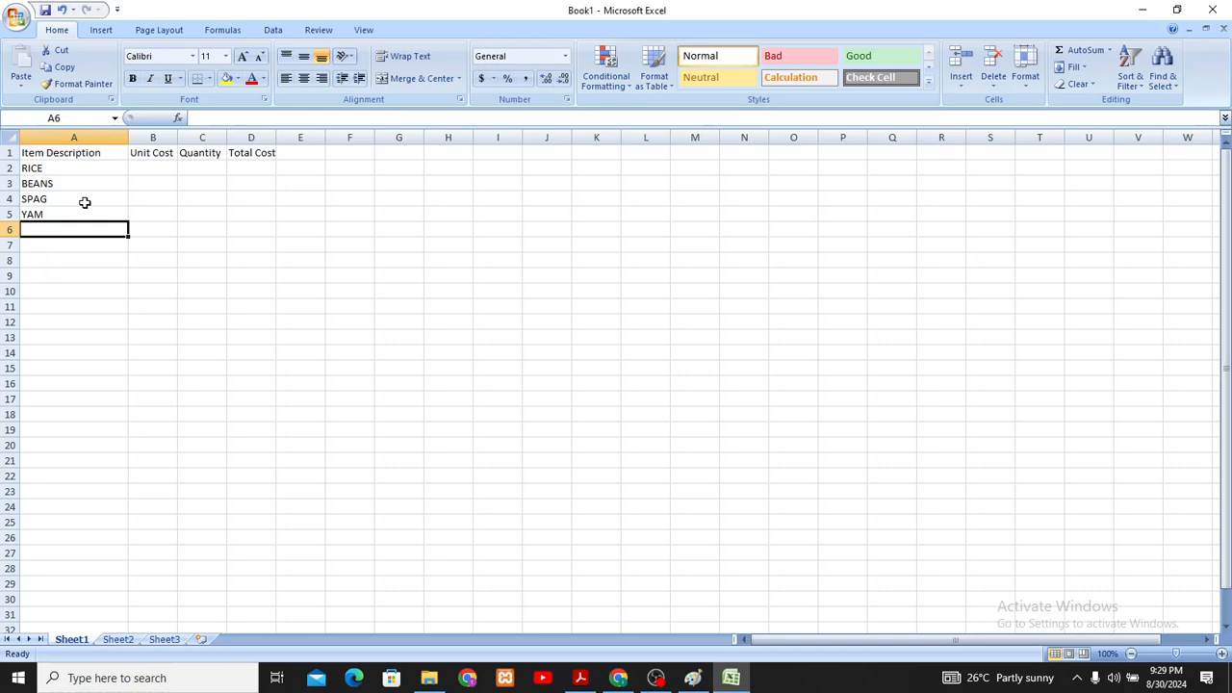
pyautogui.write('EBA')
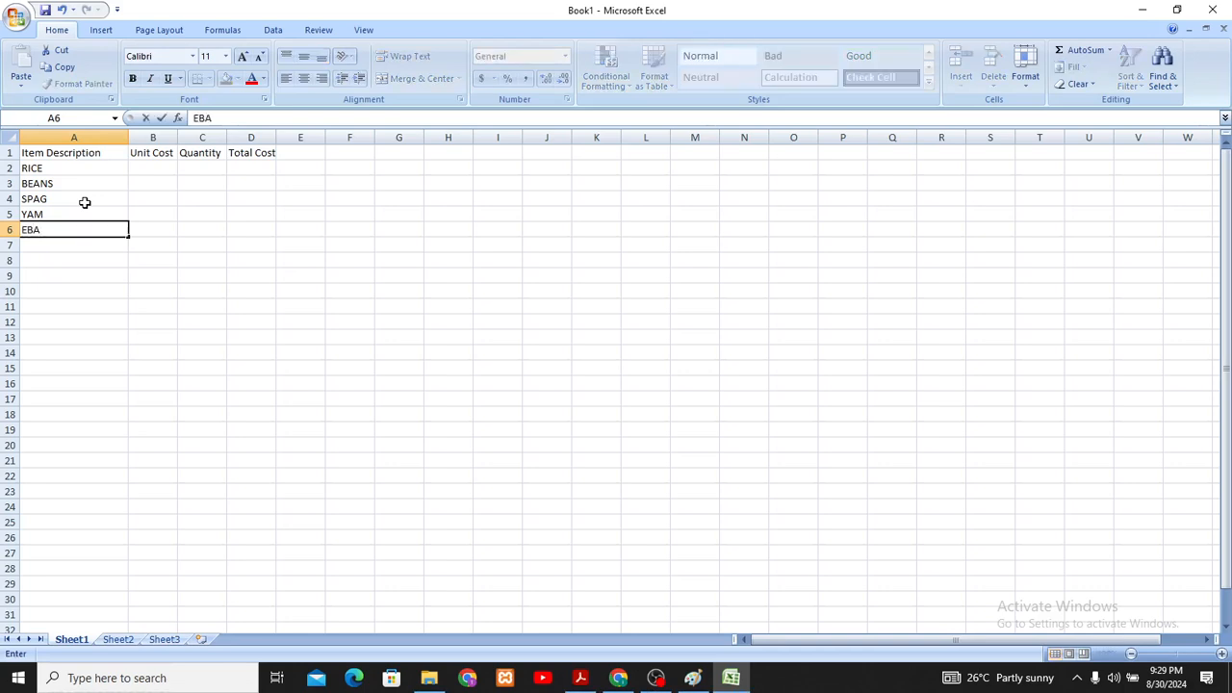
pyautogui.press('Return')
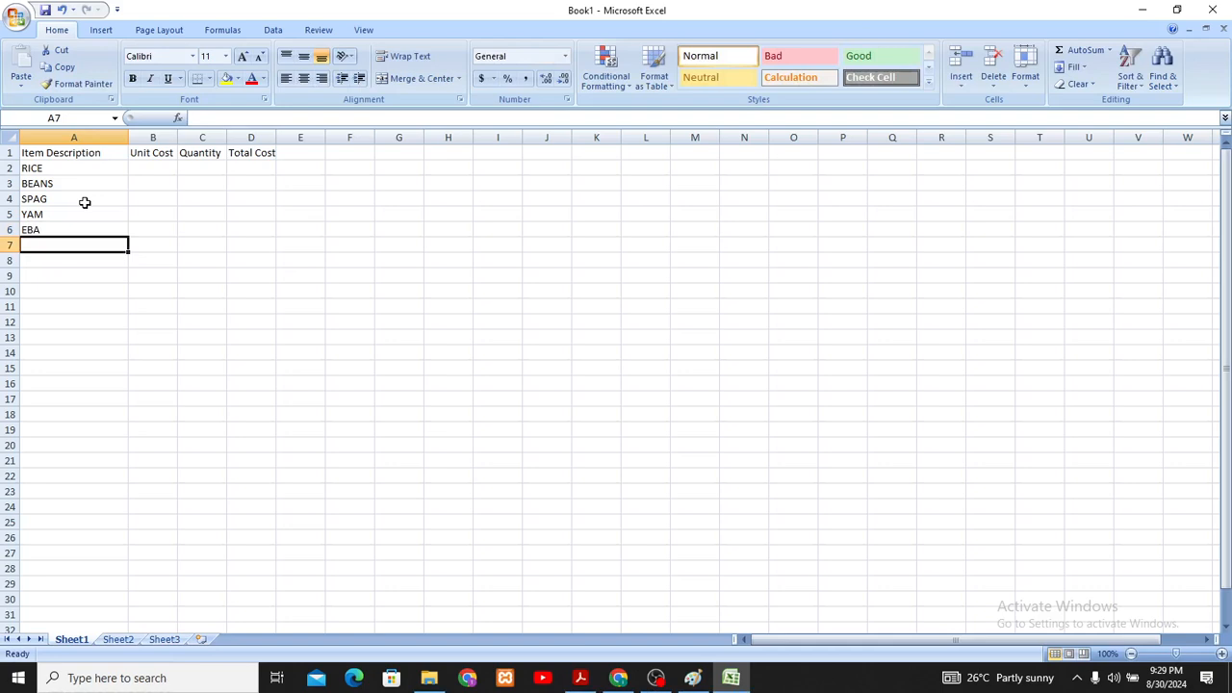
pyautogui.write('GARRI')
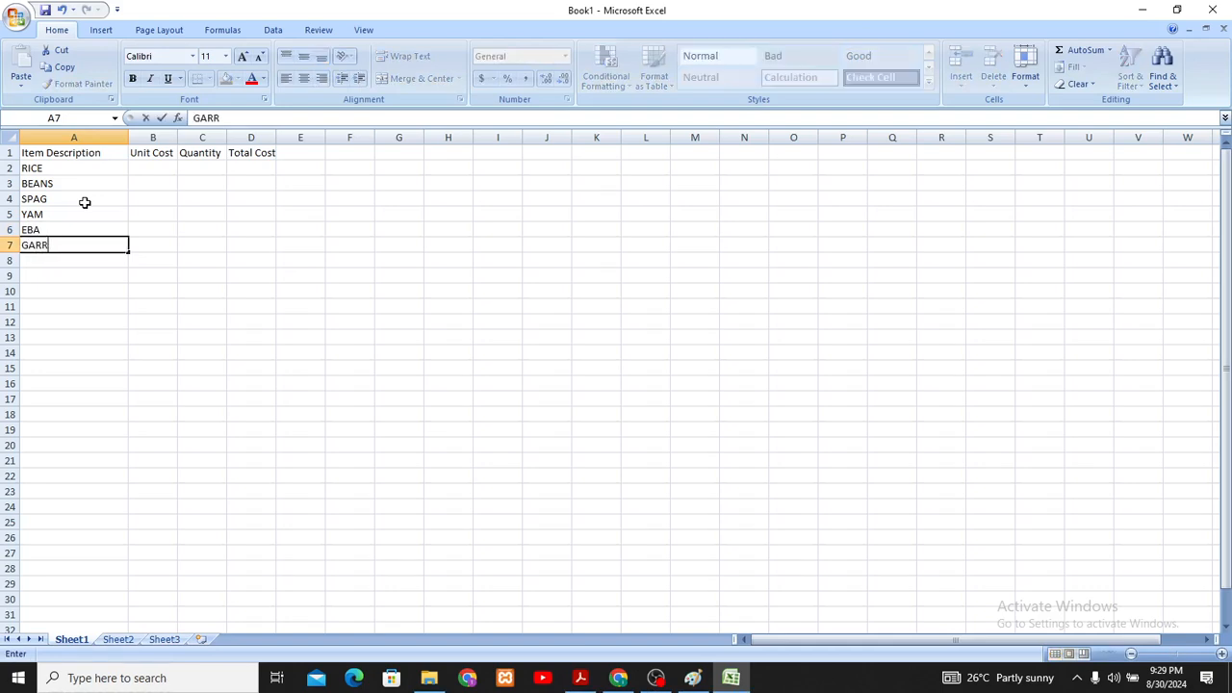
# - Enter the unit costs 2500 for RICE, 2000 for BEANS and 1000 for SPAG in cells B2 to B4
pyautogui.click(145, 168)
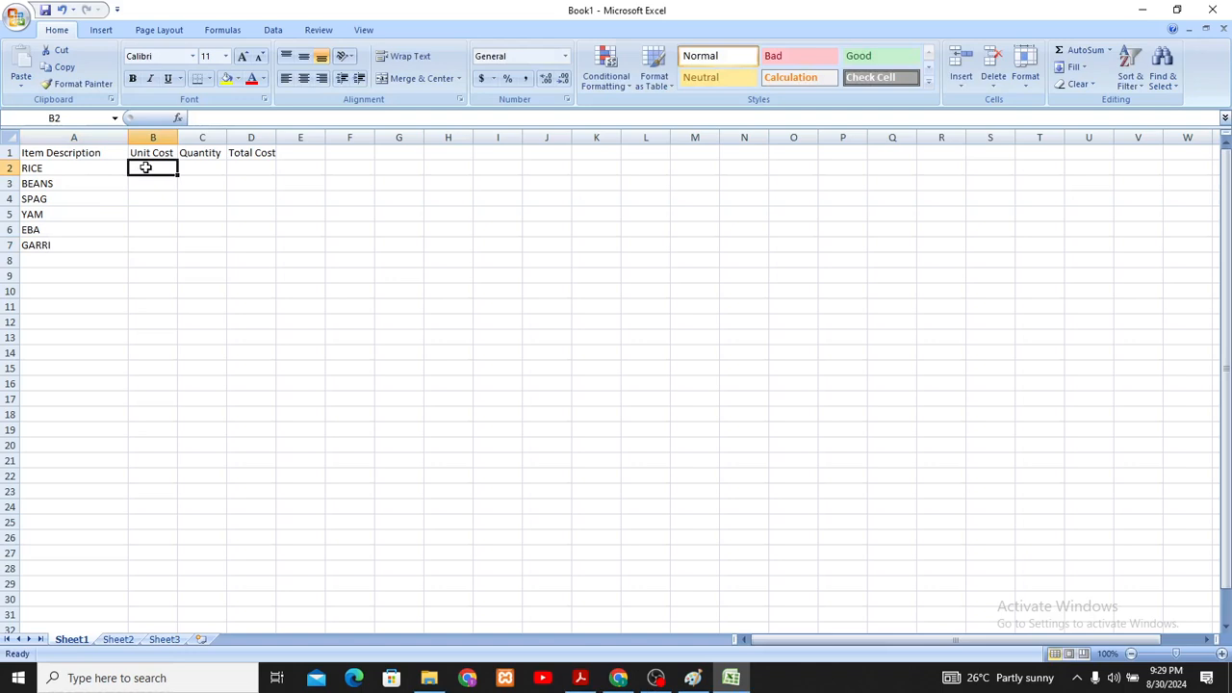
pyautogui.write('2500')
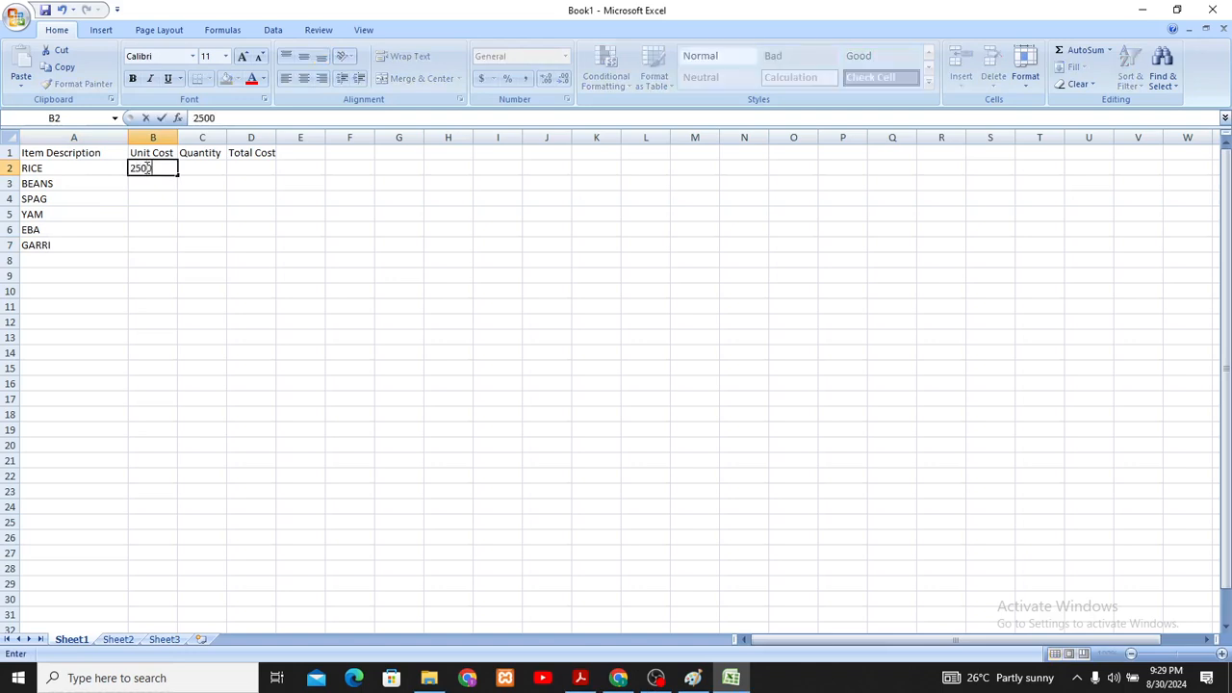
pyautogui.press('Return')
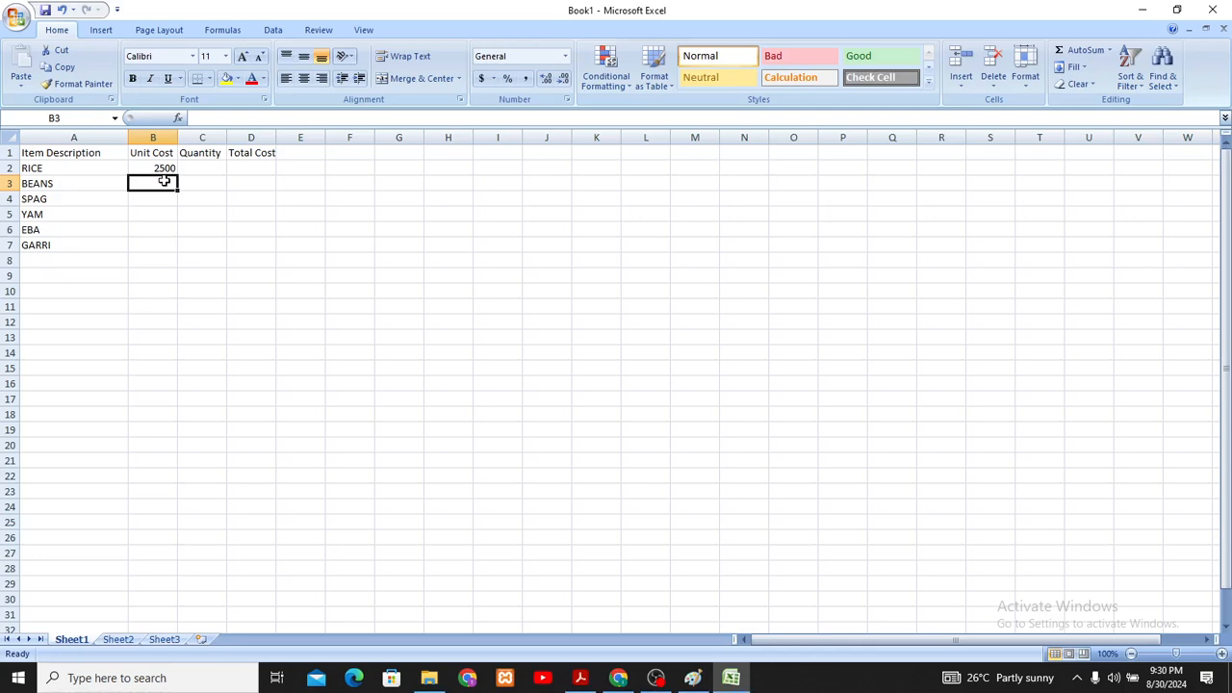
pyautogui.write('200')
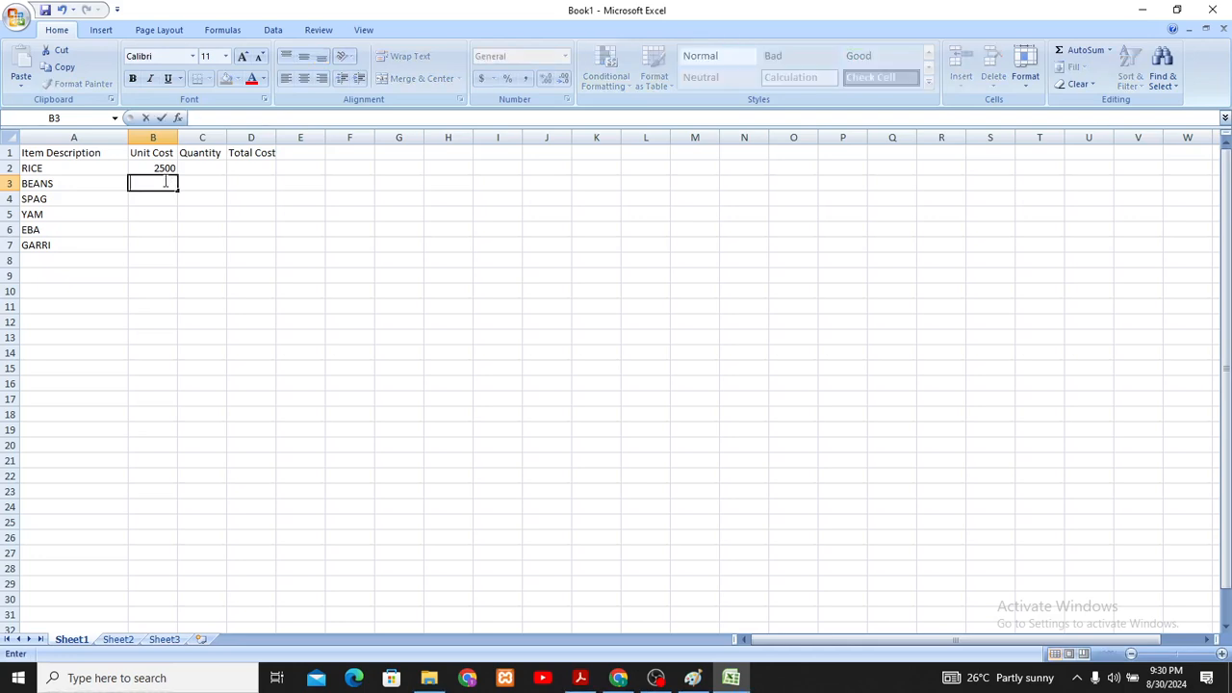
pyautogui.write('0')
pyautogui.press('Return')
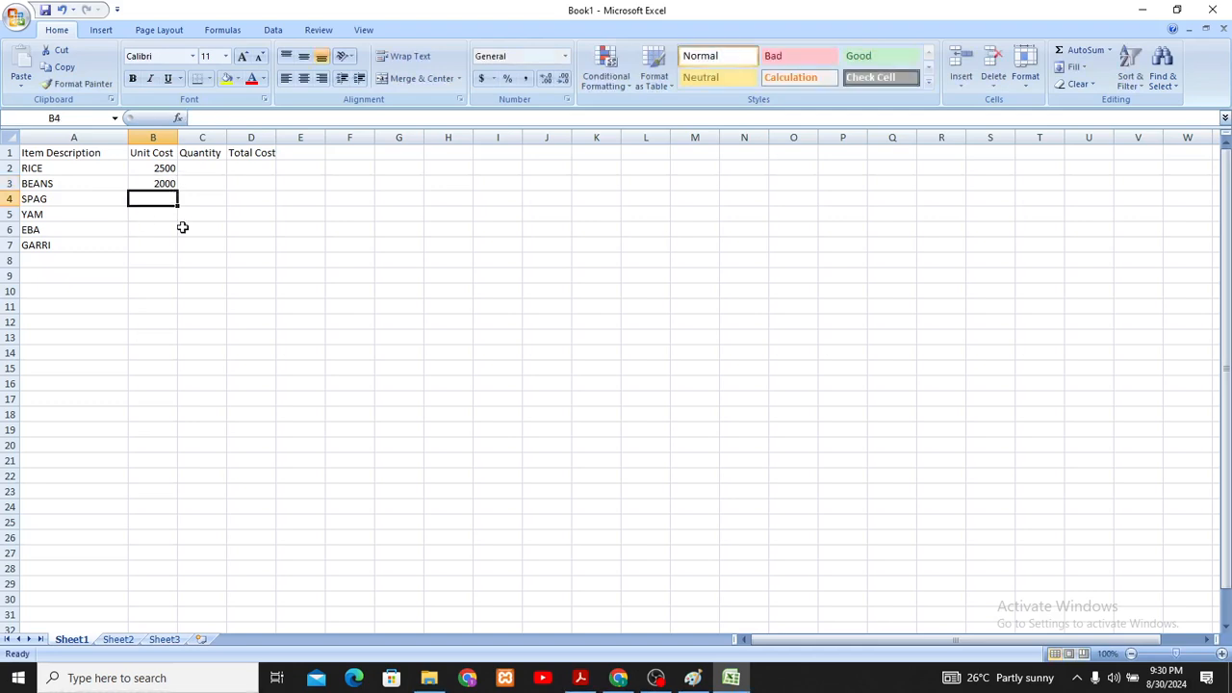
pyautogui.write('1000')
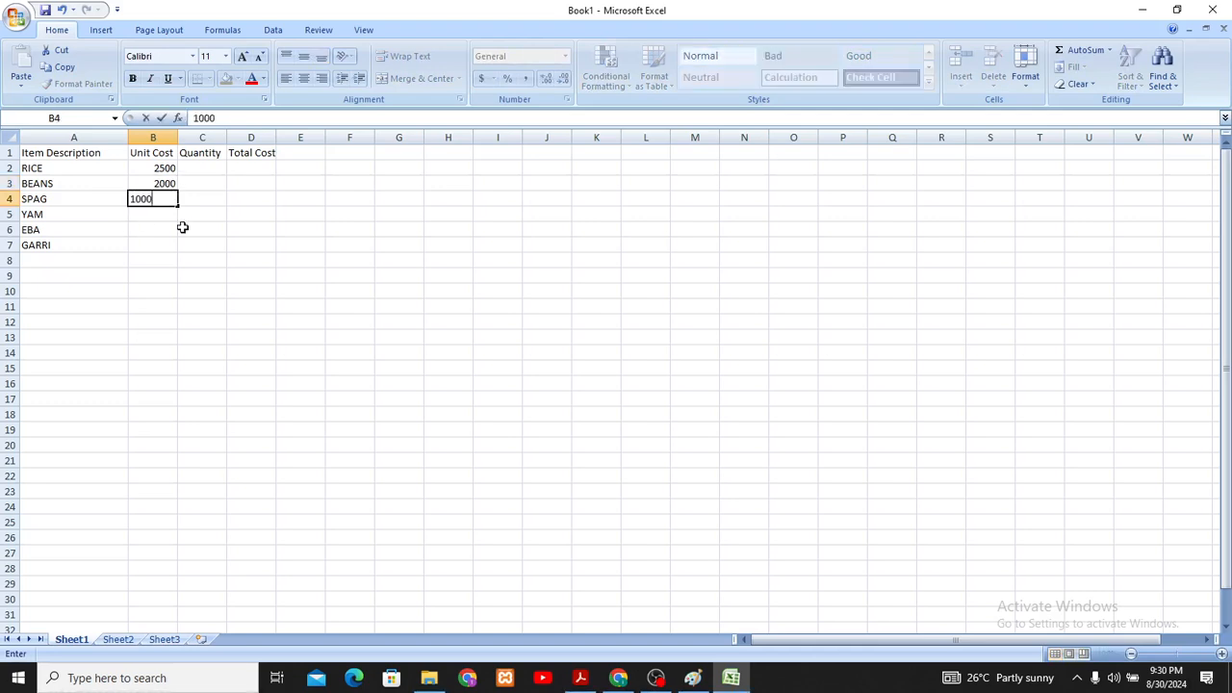
pyautogui.press('Return')
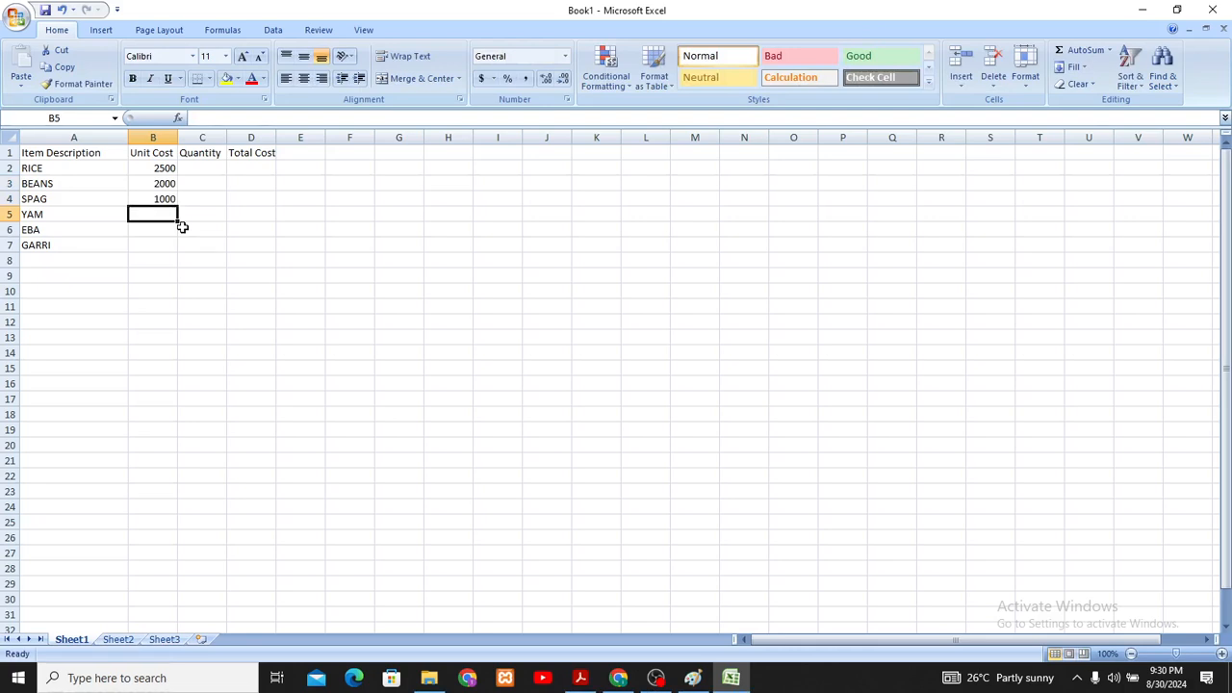
# - Enter the unit costs 1500 for YAM, 500 for EBA and 200 for GARRI in cells B5 to B7
pyautogui.write('1500')
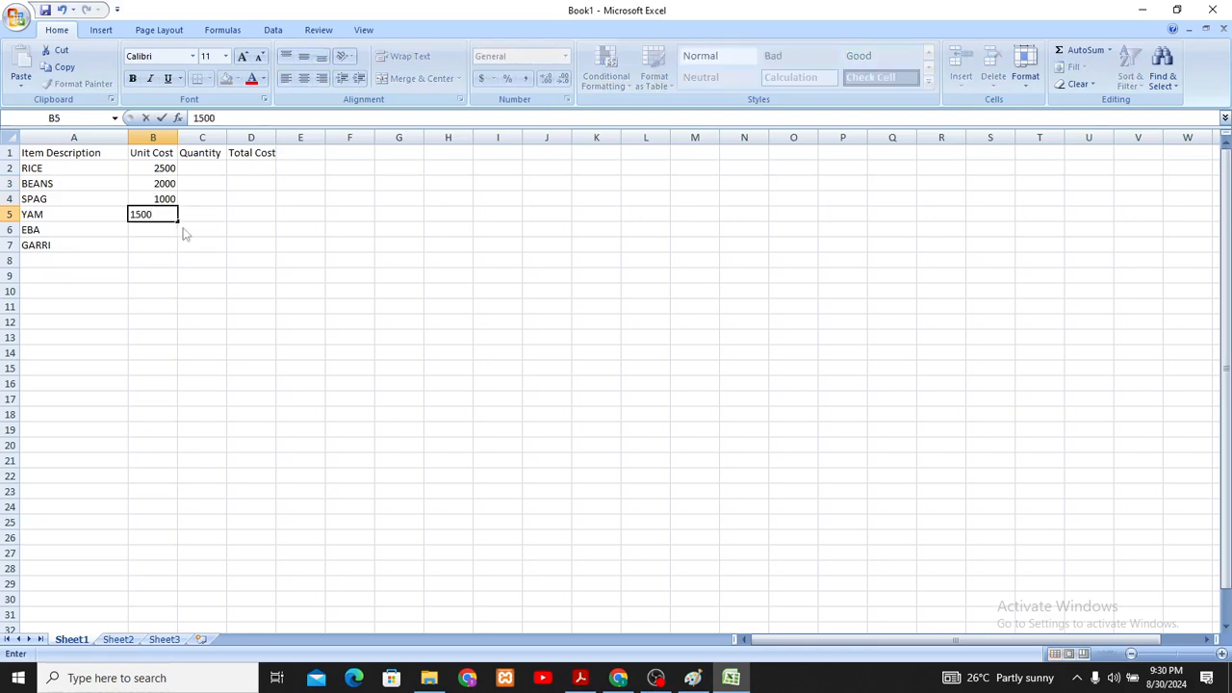
pyautogui.press('Return')
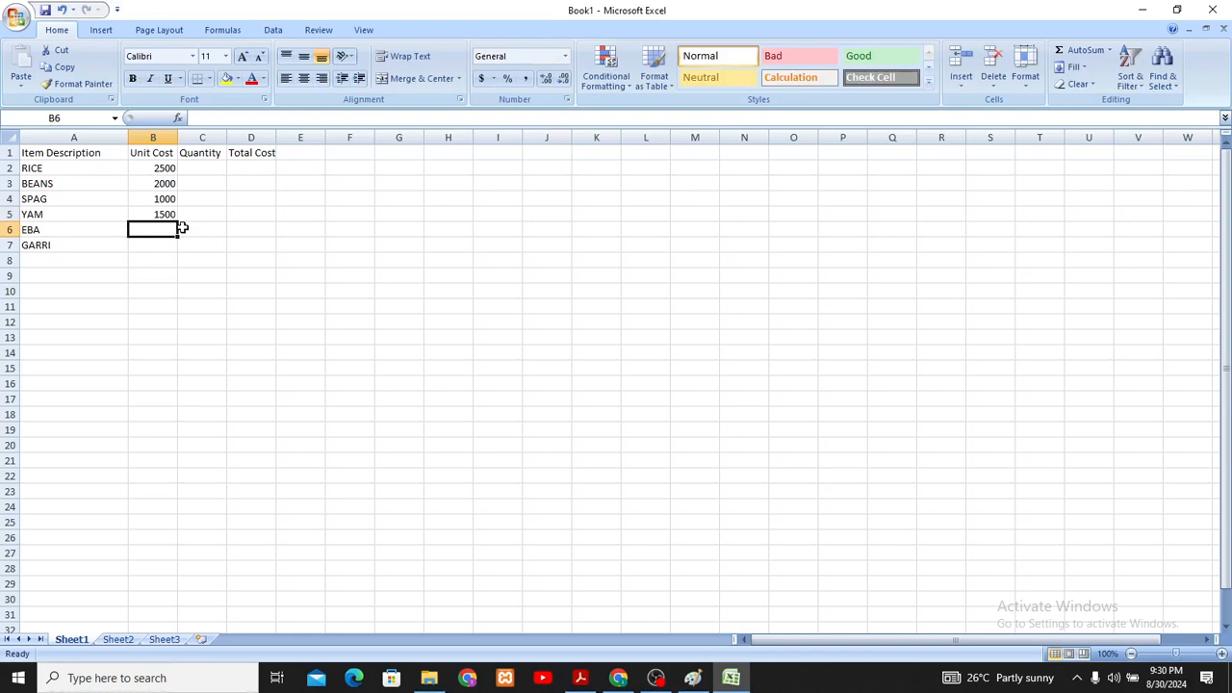
pyautogui.write('500')
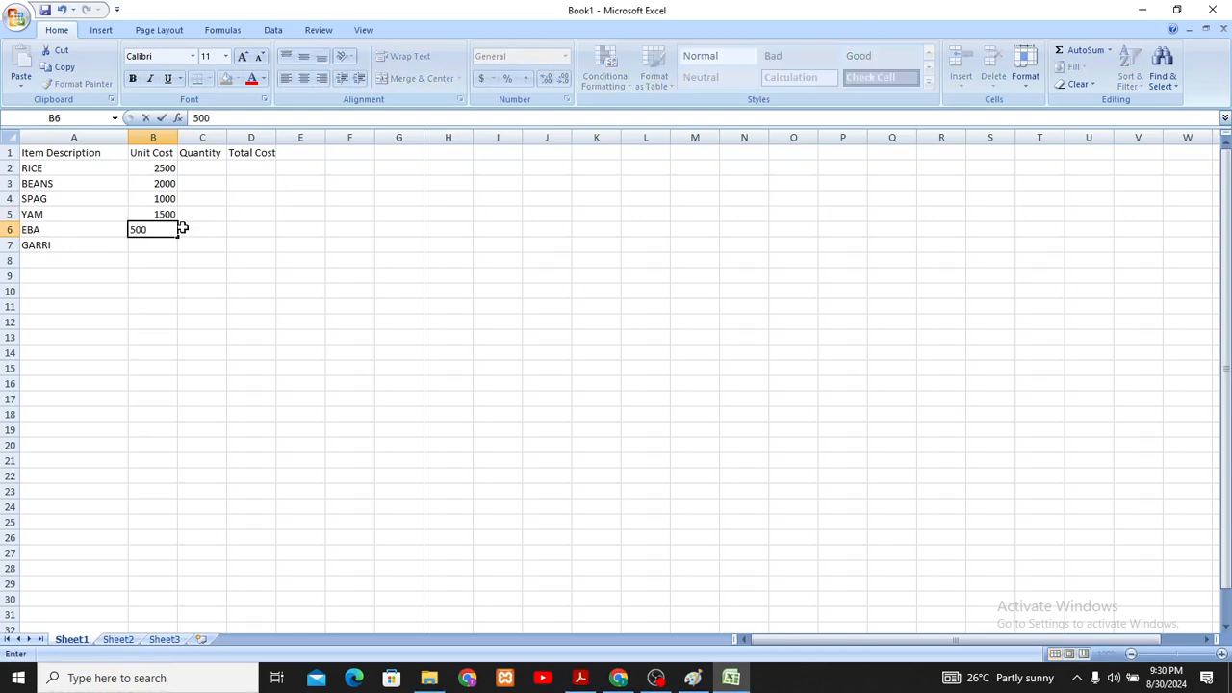
pyautogui.press('Return')
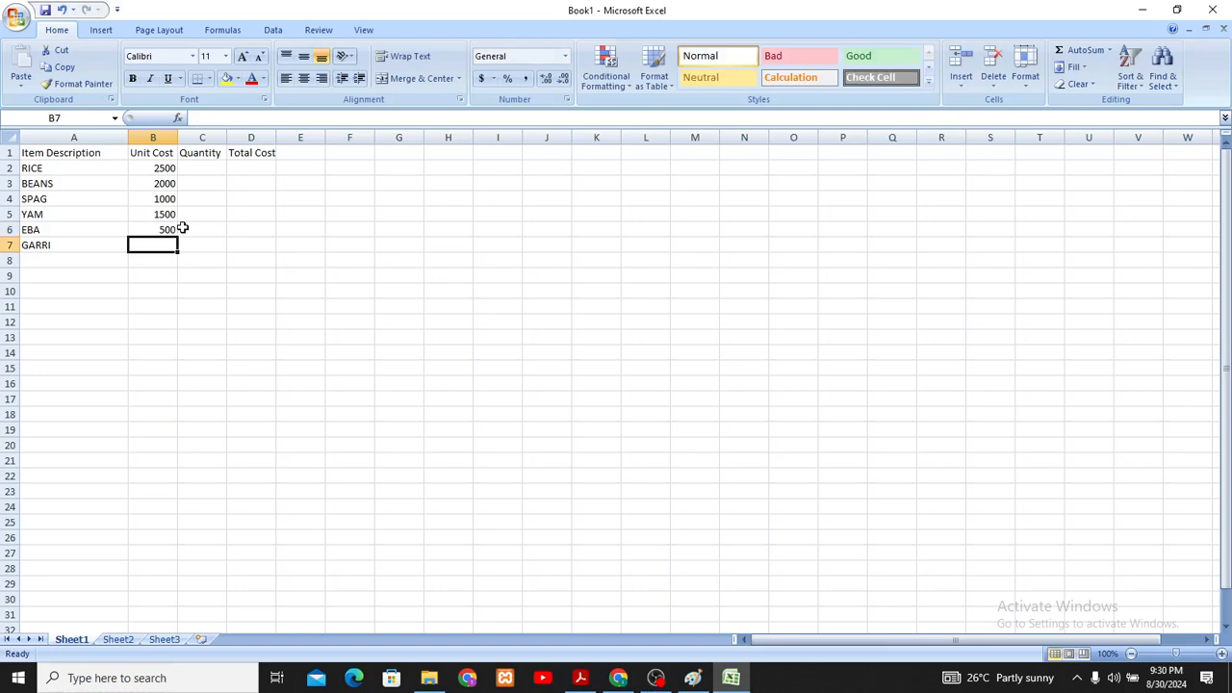
pyautogui.write('200')
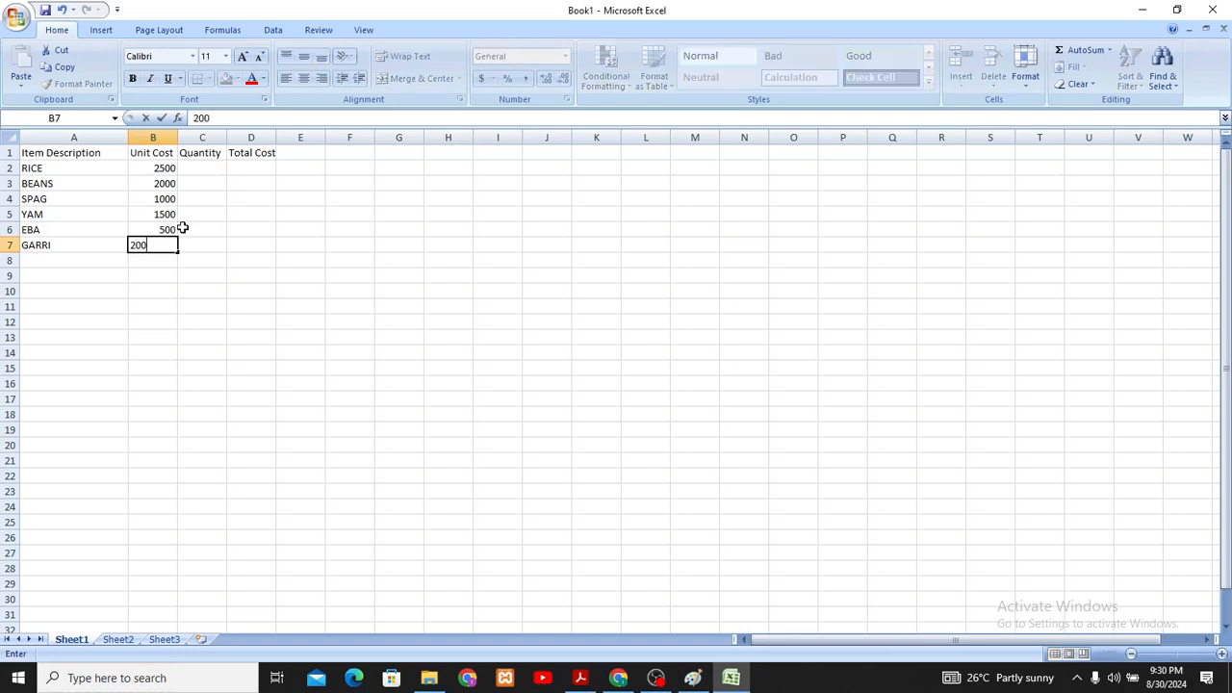
pyautogui.press('Return')
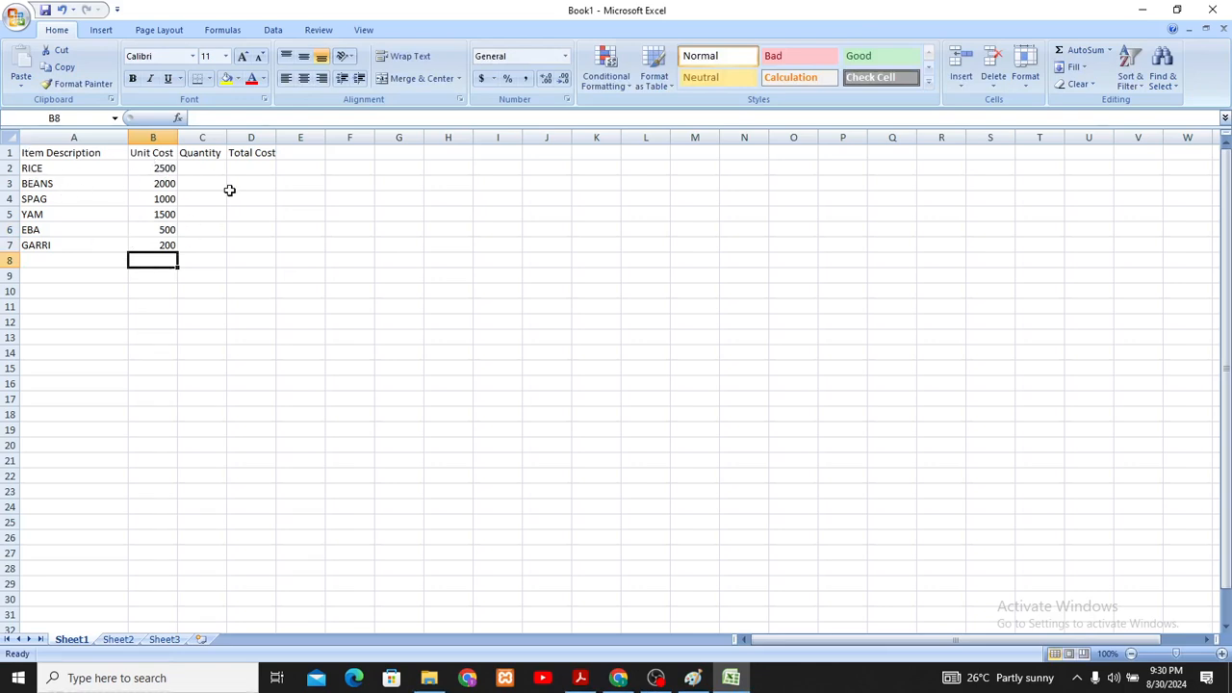
# - Enter the quantities 5 for RICE, 1 for BEANS and 3 for SPAG in cells C2 to C4
pyautogui.click(210, 169)
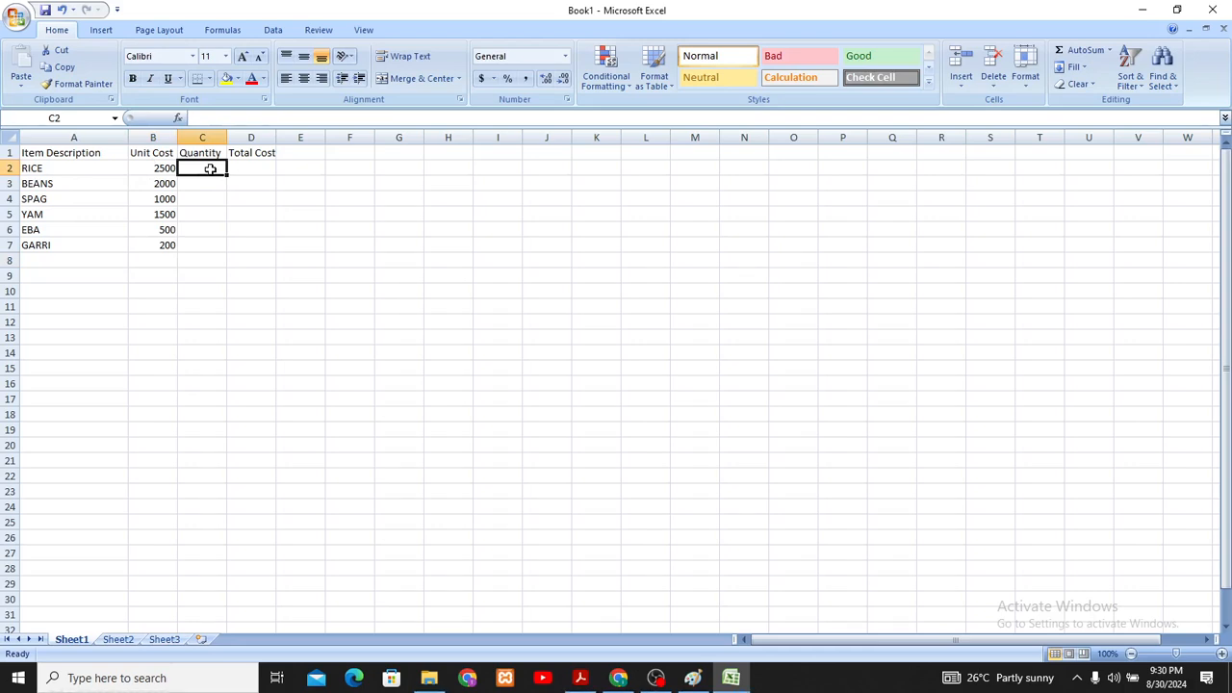
pyautogui.write('5')
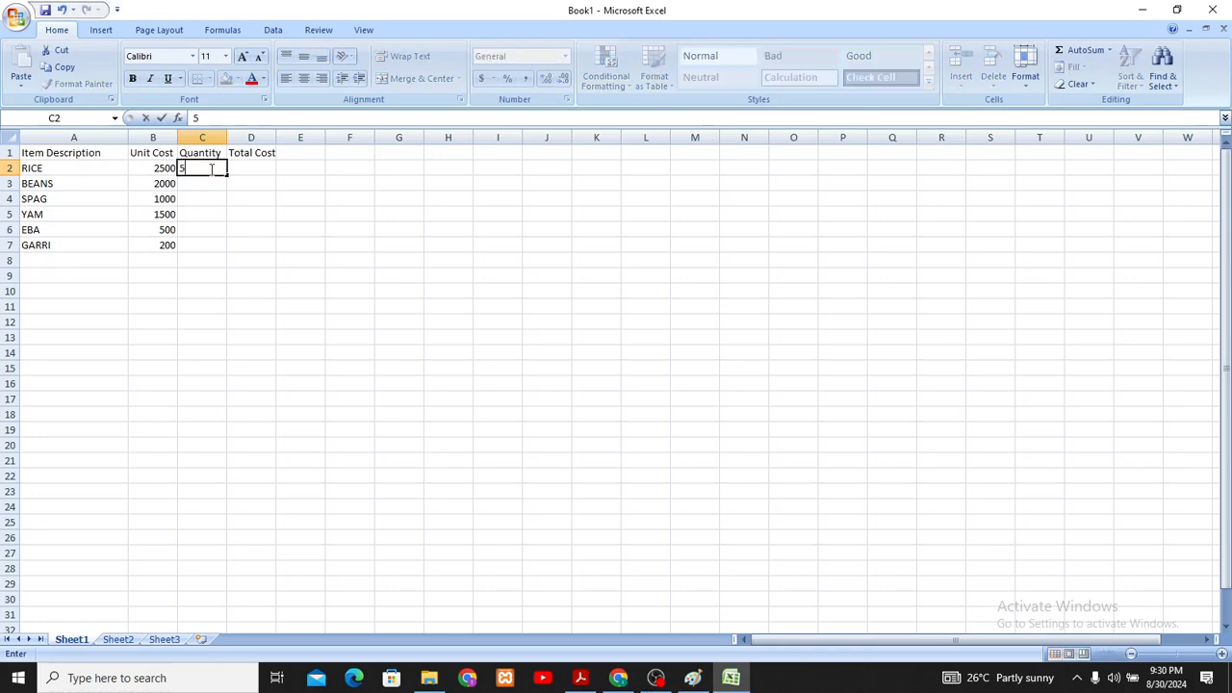
pyautogui.press('Return')
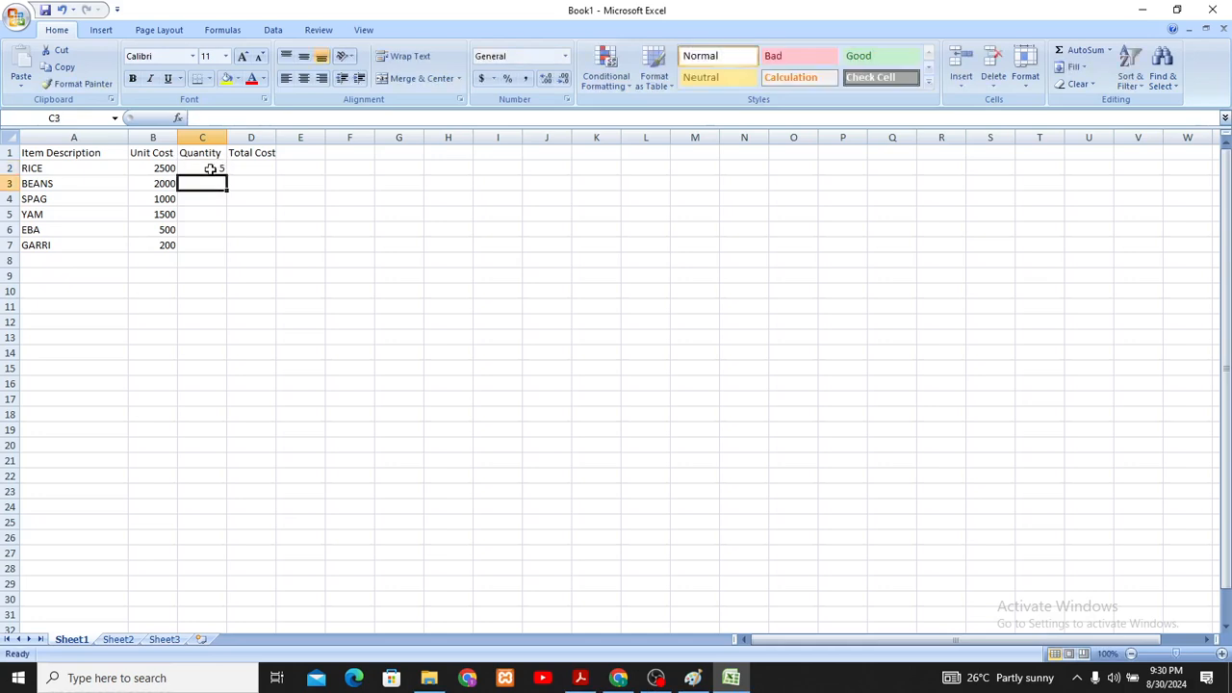
pyautogui.write('1')
pyautogui.press('Return')
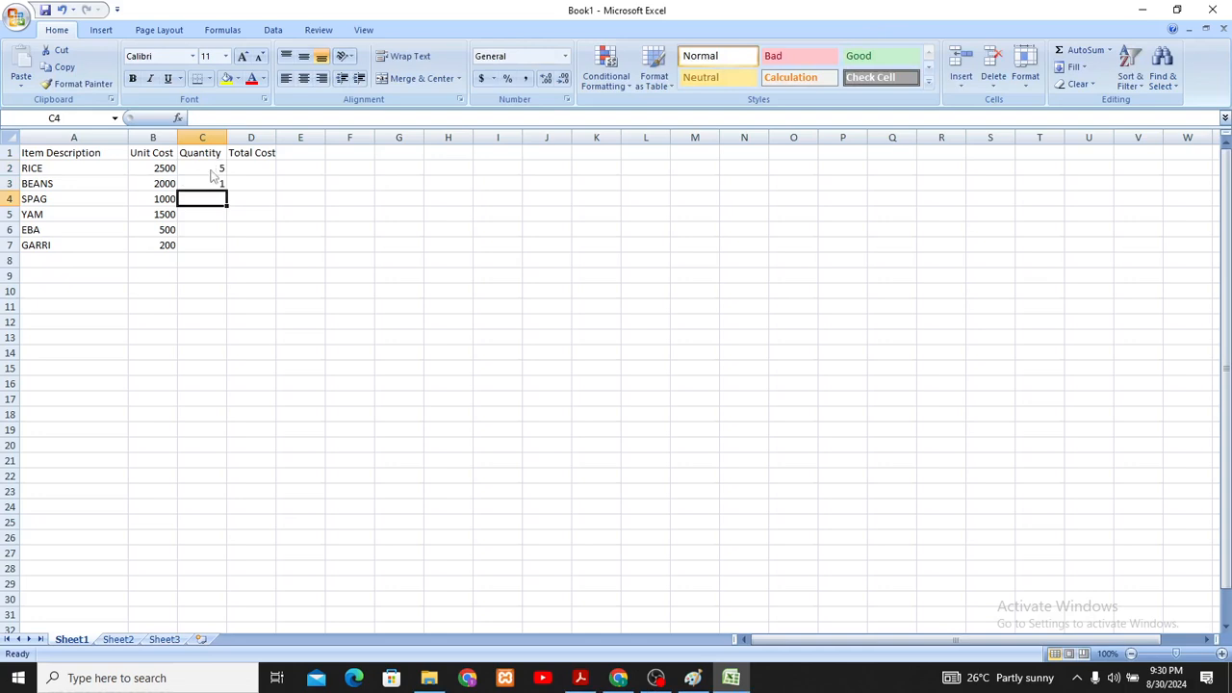
pyautogui.write('3')
pyautogui.press('Return')
# - Enter the quantities 10 for YAM, 3 for EBA and 20 for GARRI in cells C5 to C7
pyautogui.write('10')
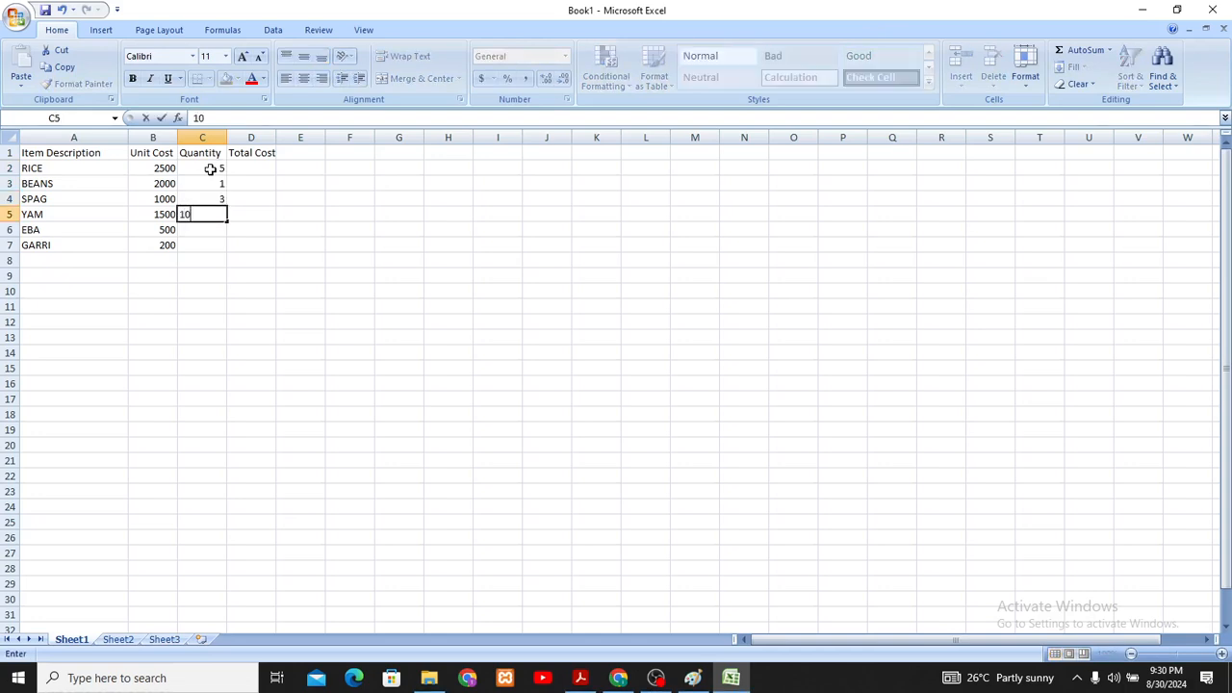
pyautogui.press('Return')
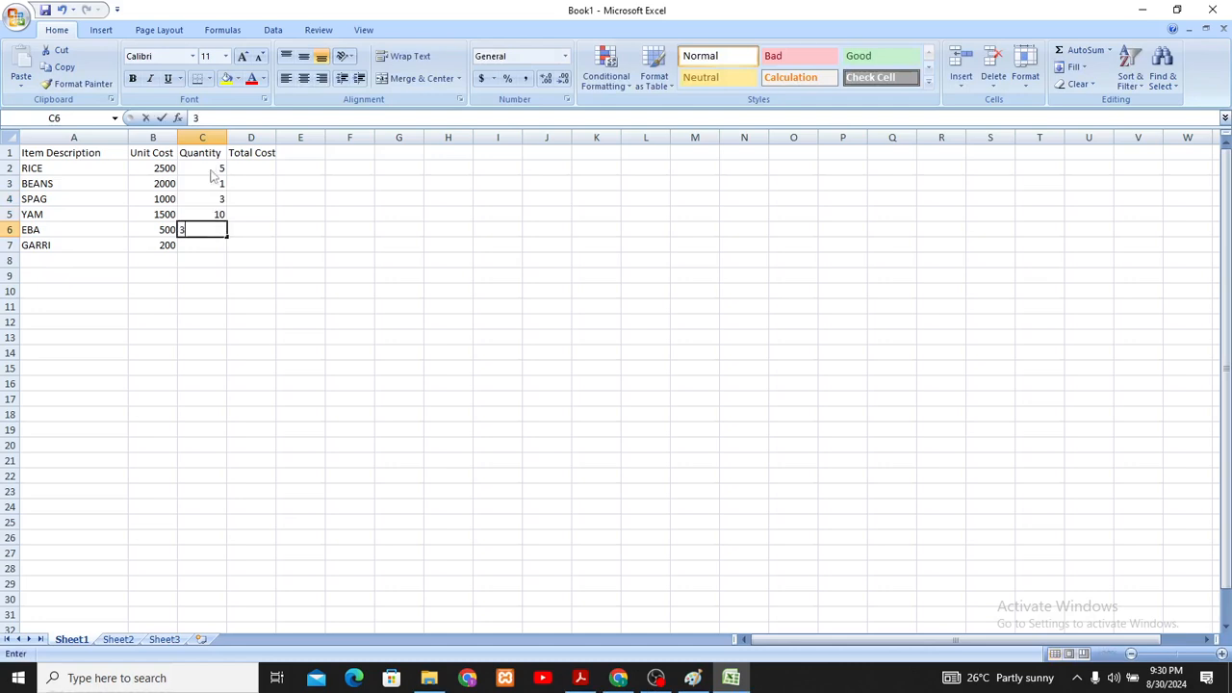
pyautogui.write('3')
pyautogui.press('Return')
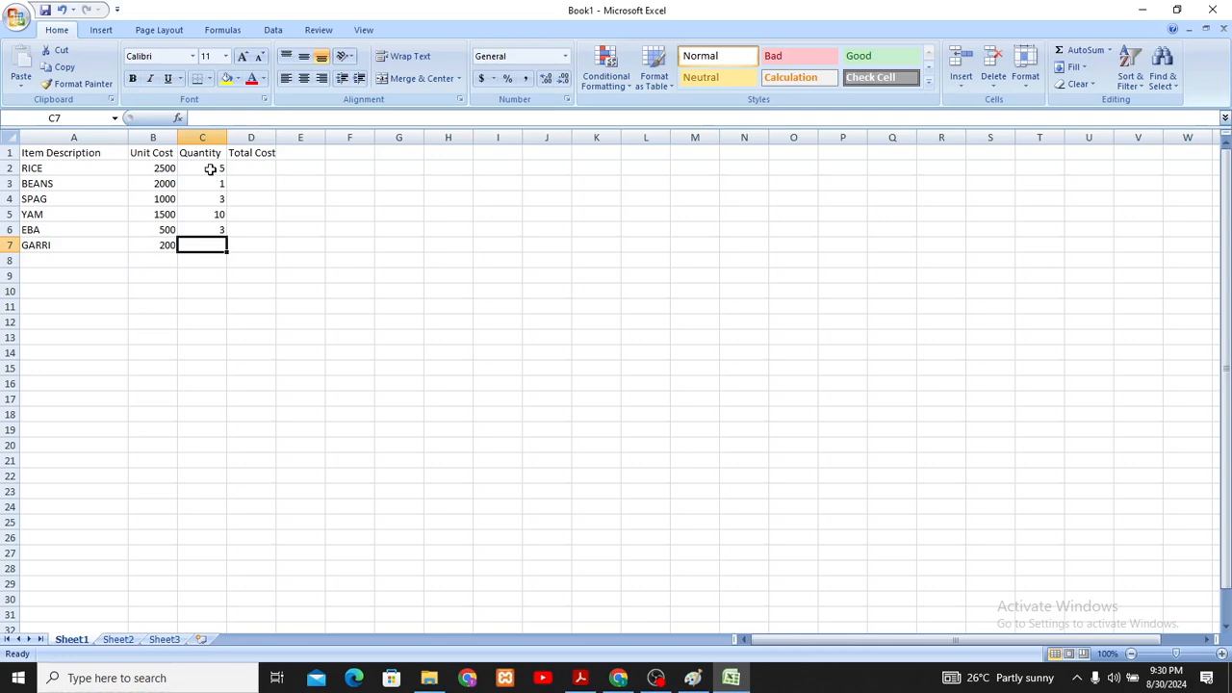
pyautogui.write('20')
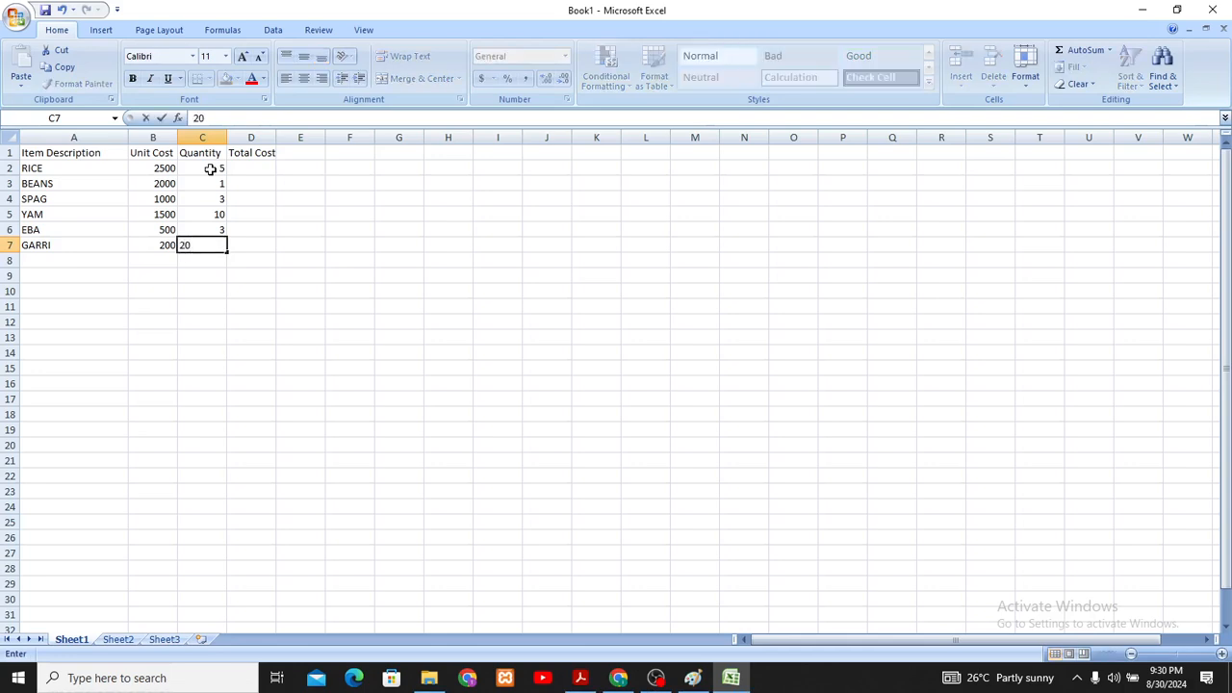
pyautogui.press('Return')
# - Examine the unit cost, quantity and total cost cells of the RICE row to see which cells the total depends on
pyautogui.click(251, 166)
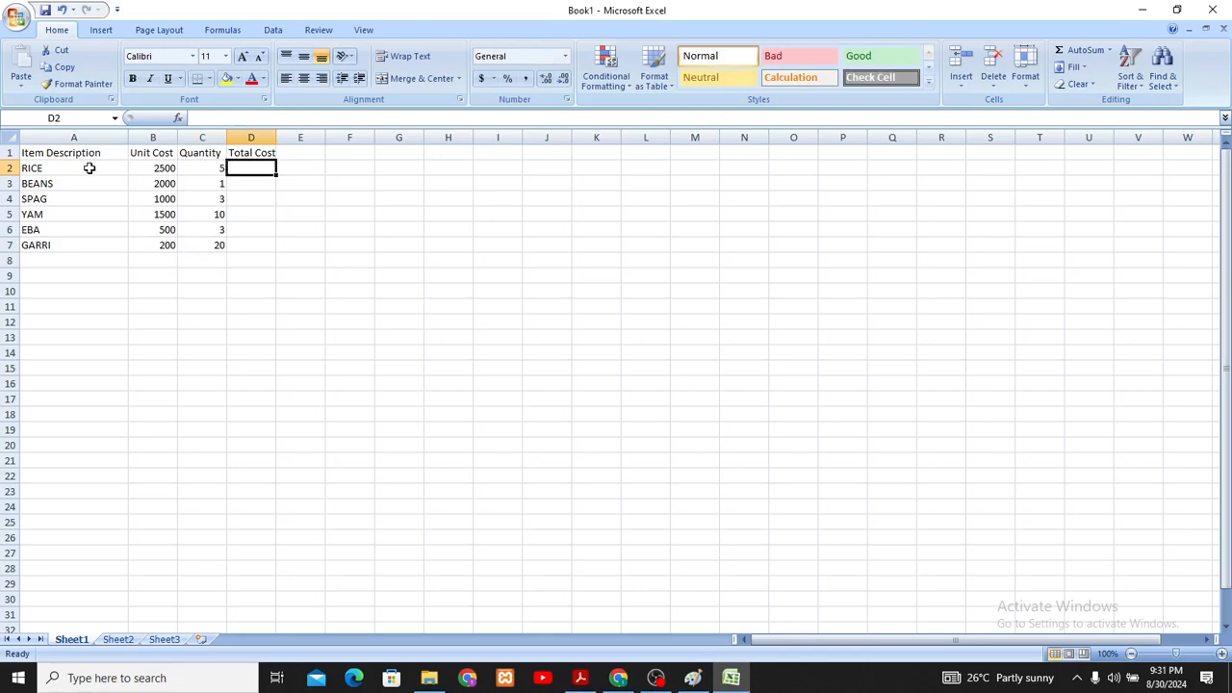
pyautogui.click(155, 167)
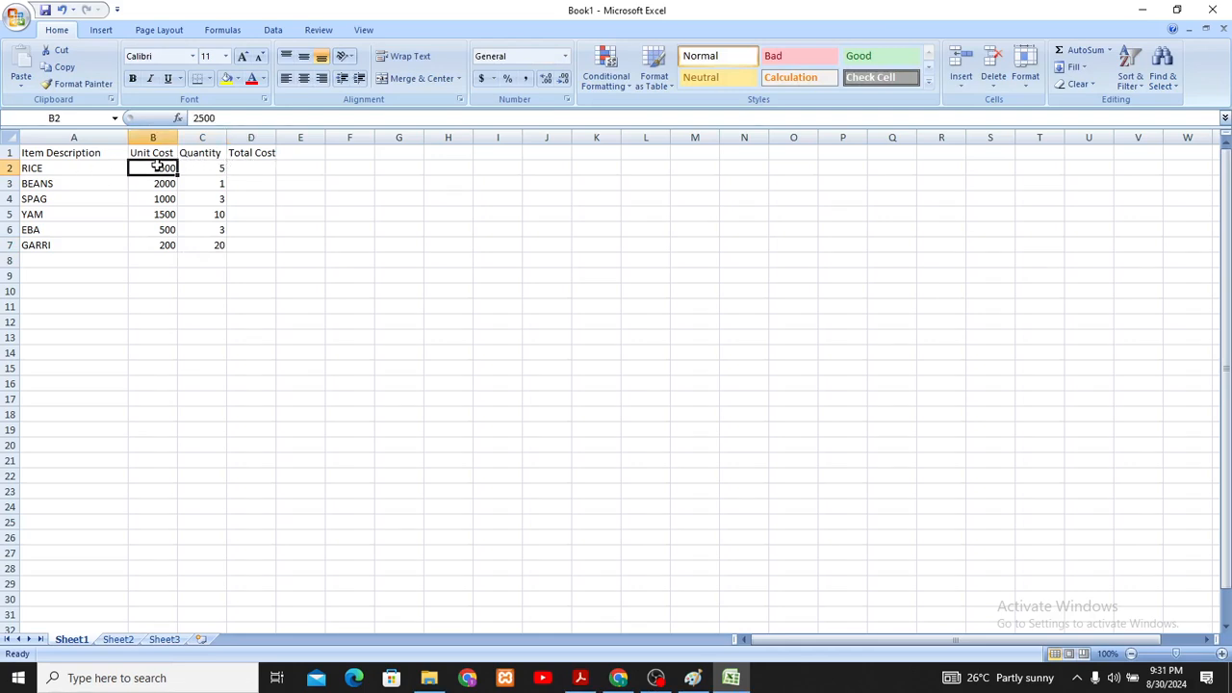
pyautogui.click(218, 166)
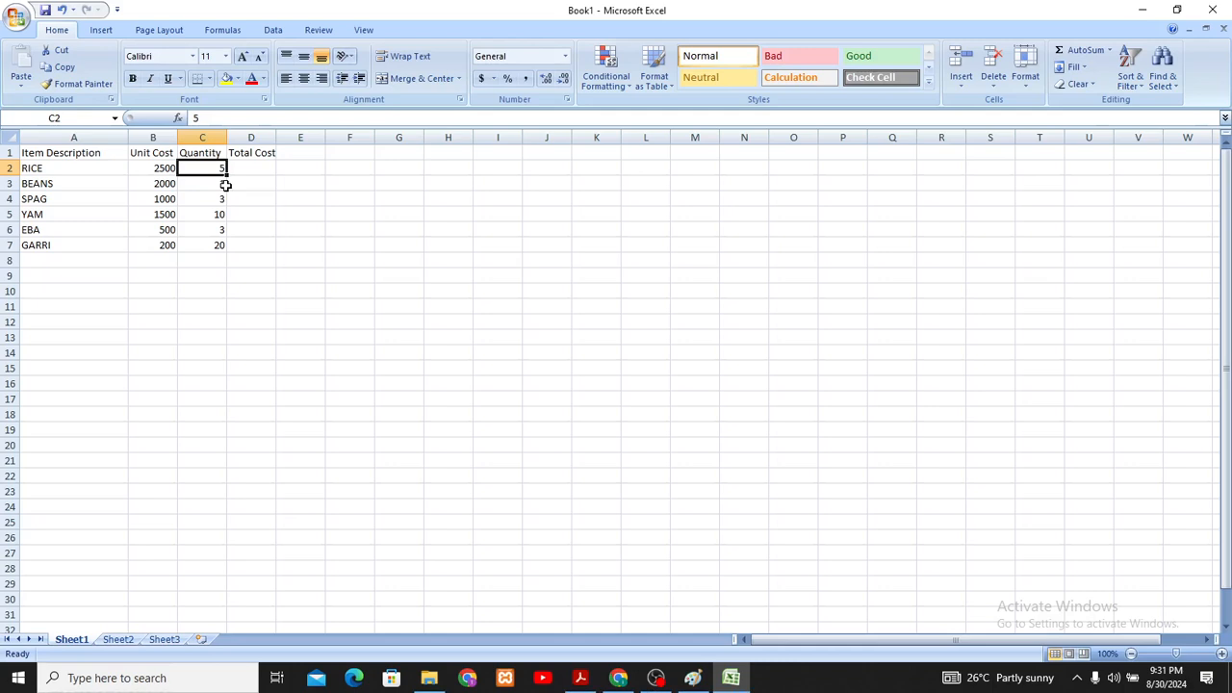
pyautogui.click(252, 169)
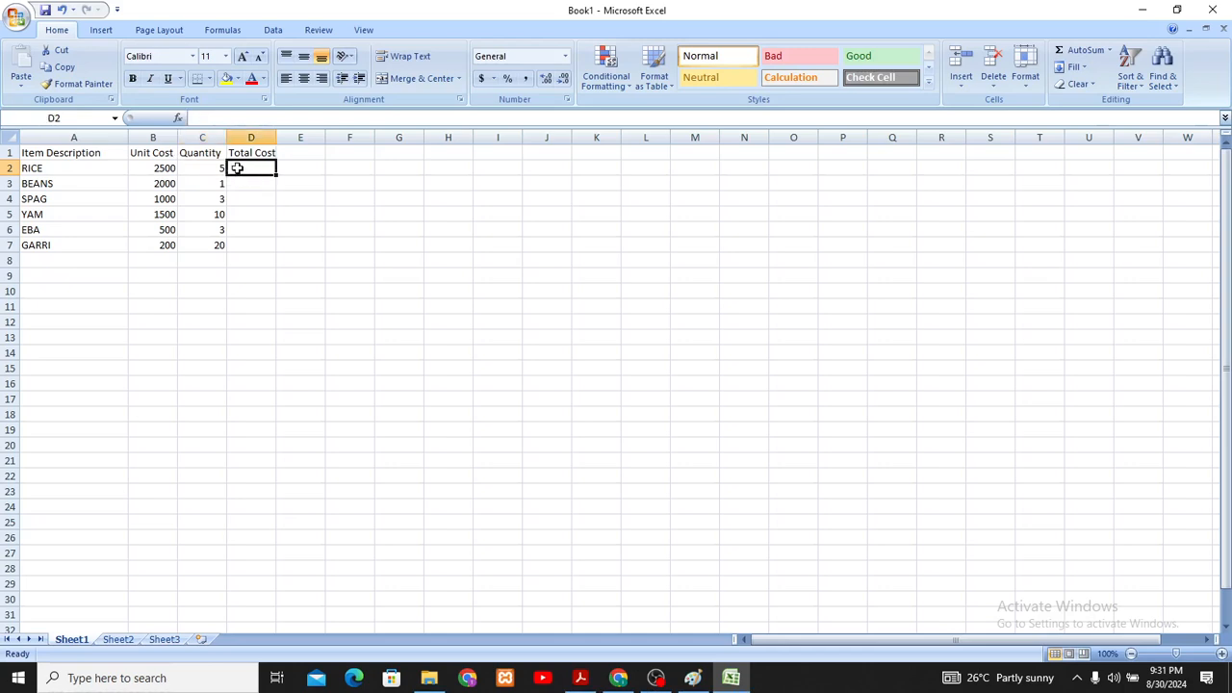
pyautogui.click(149, 165)
pyautogui.click(221, 166)
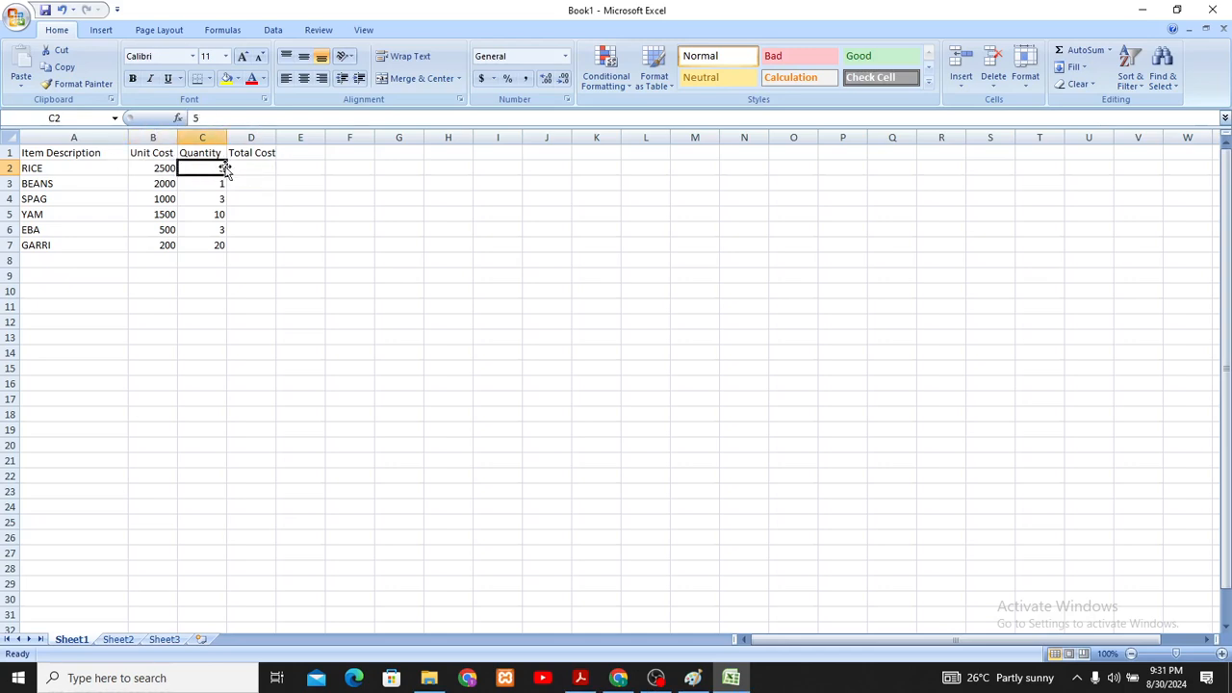
pyautogui.click(261, 158)
# - Write the formula =b2*c2 in cell D2 to multiply the unit cost of RICE by its quantity
pyautogui.click(254, 174)
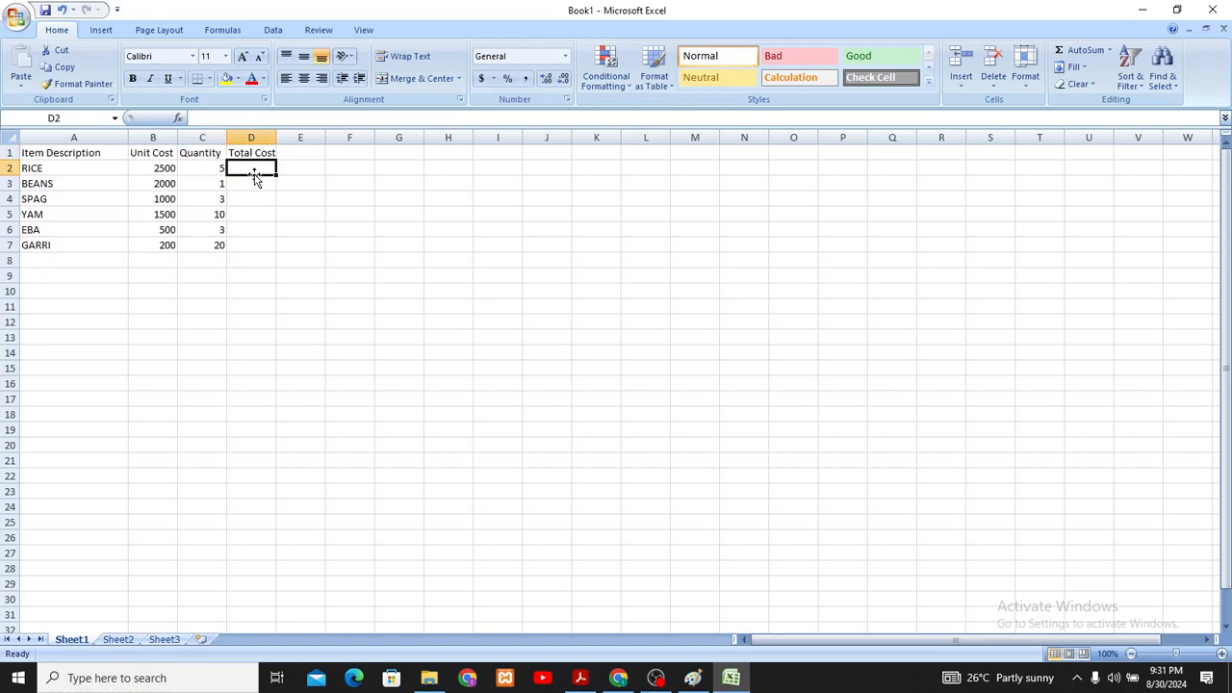
pyautogui.write('=')
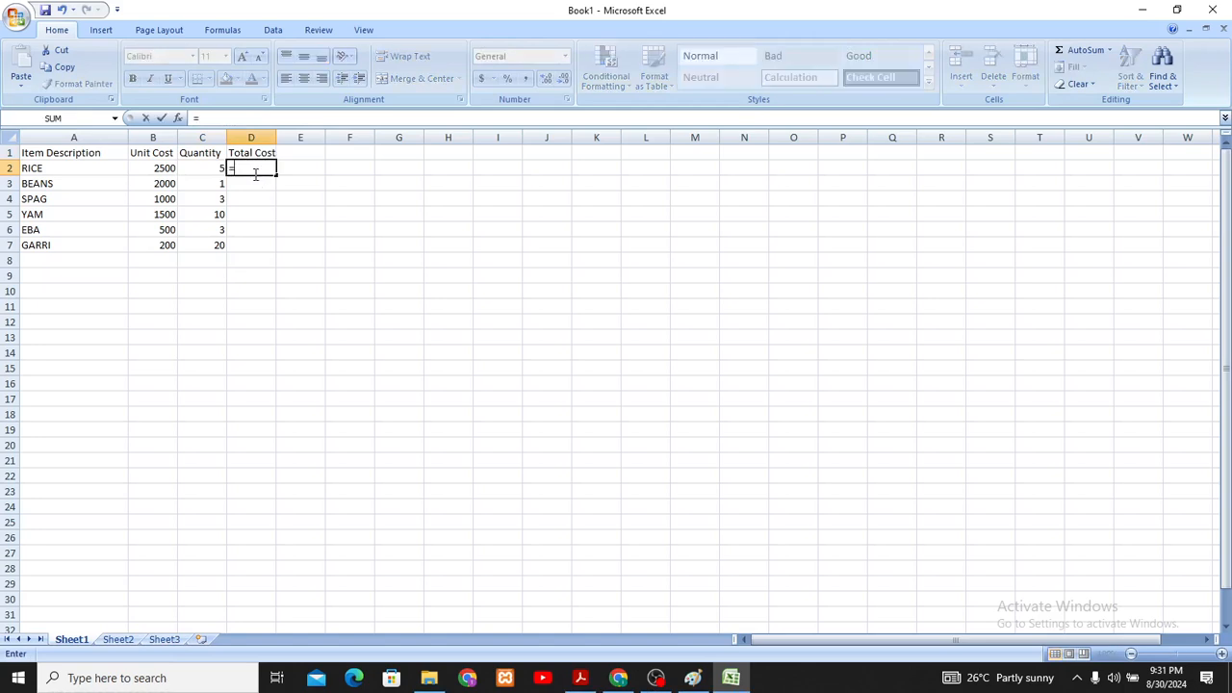
pyautogui.press('BackSpace')
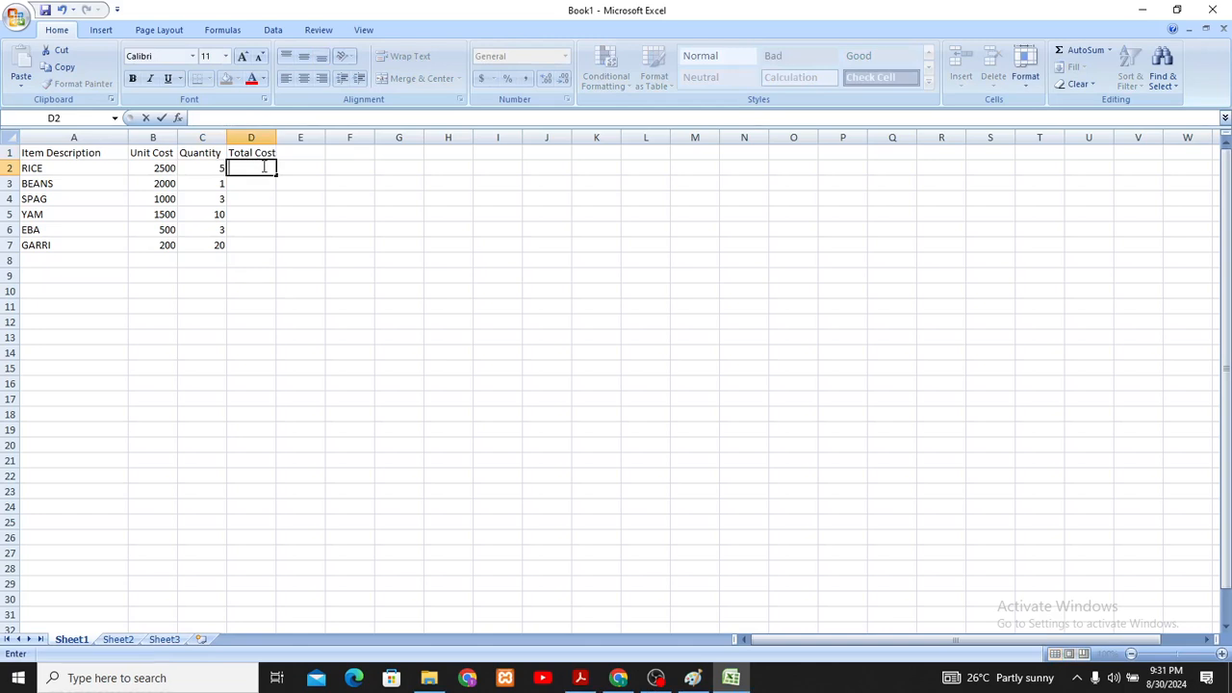
pyautogui.write('=')
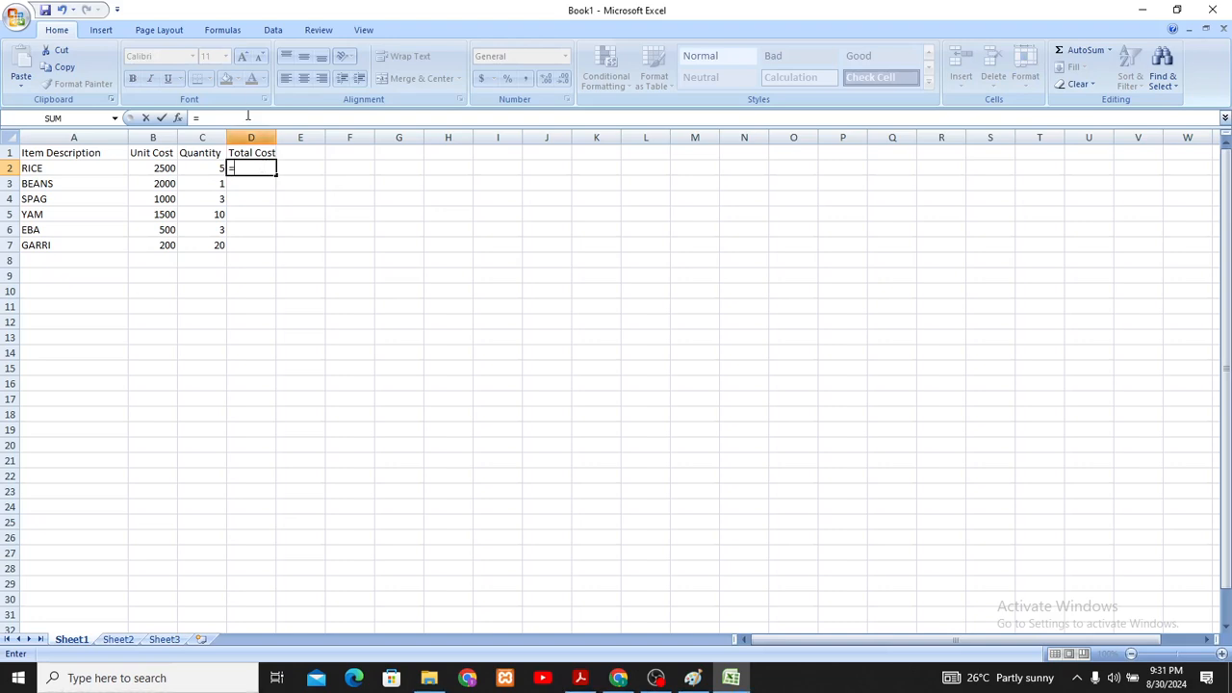
pyautogui.click(157, 166)
pyautogui.click(252, 168)
pyautogui.press('BackSpace')
pyautogui.press('BackSpace')
pyautogui.write('b2*')
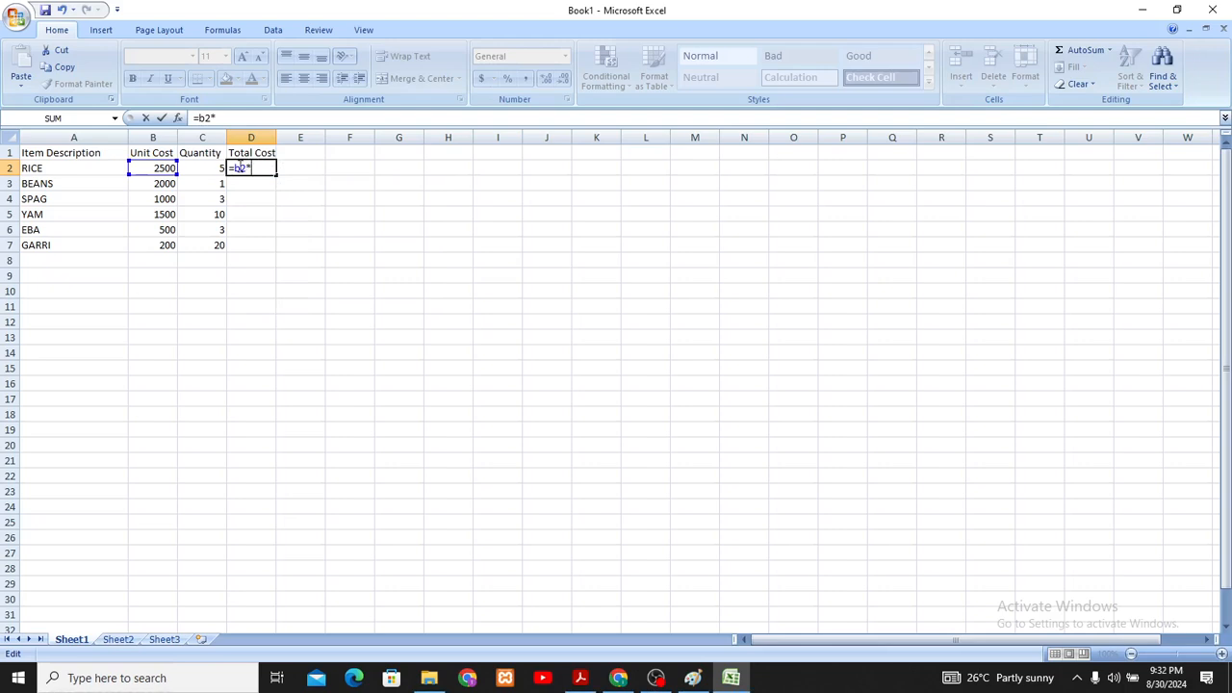
pyautogui.click(209, 170)
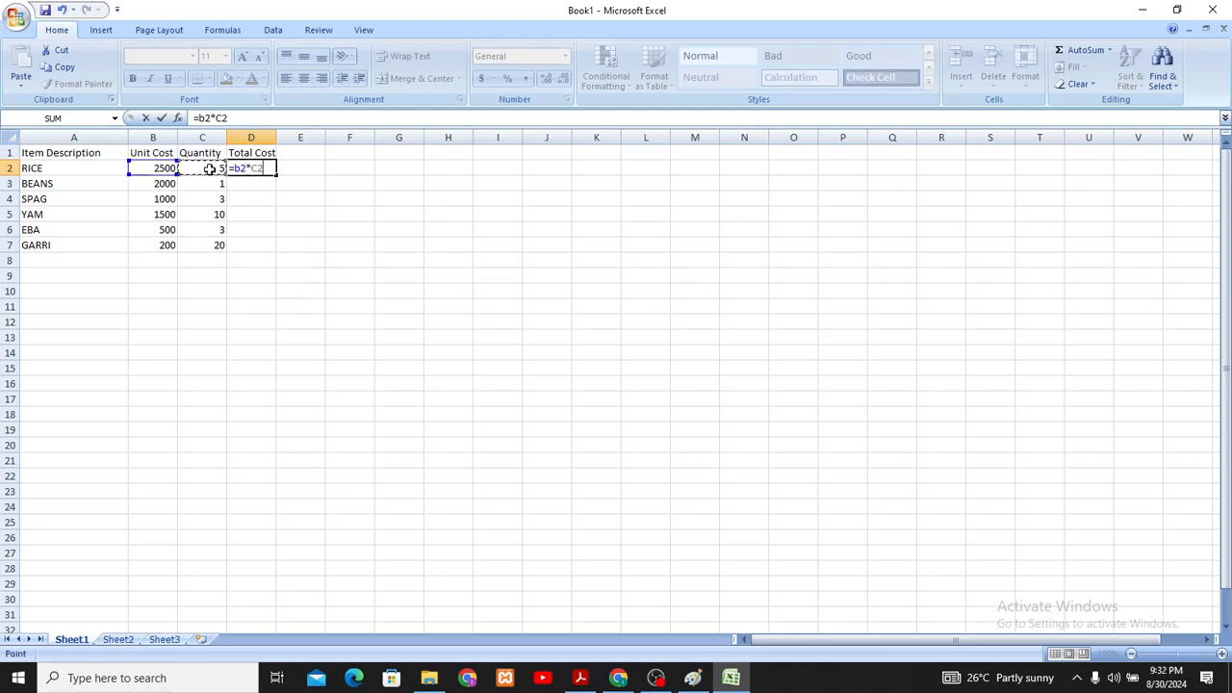
pyautogui.press('BackSpace')
pyautogui.press('BackSpace')
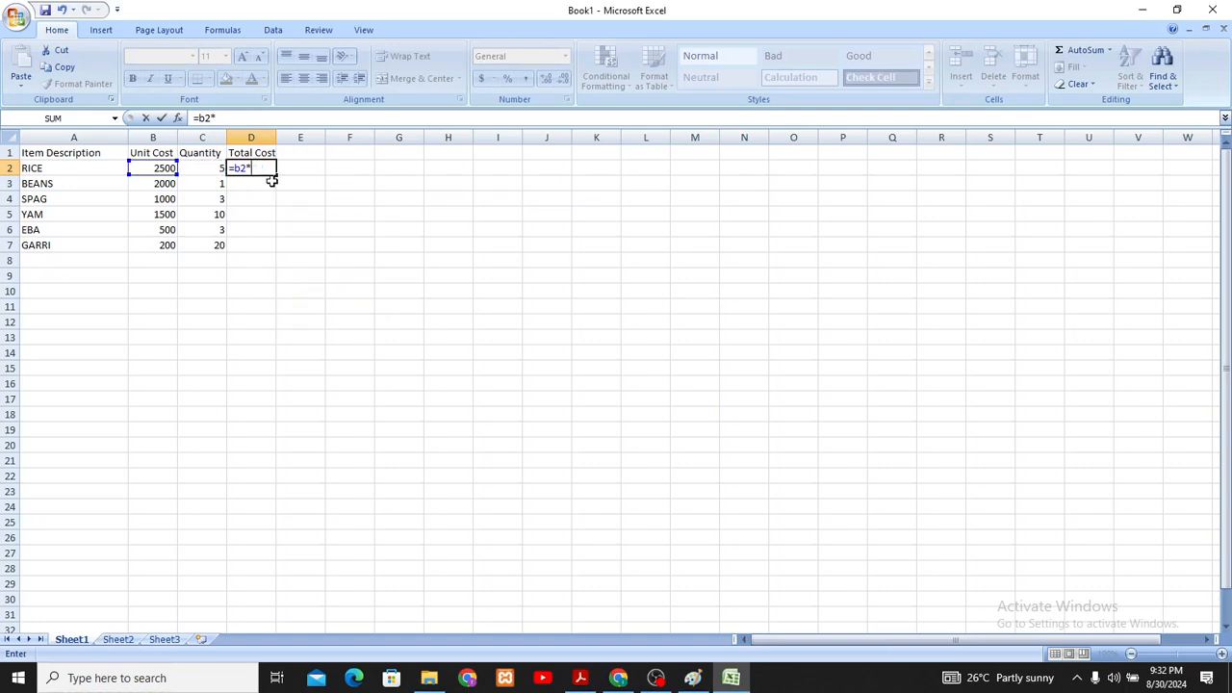
pyautogui.write('c2')
# - Fill the Total Cost formula from D2 down to D7 for the remaining items
pyautogui.moveTo(275, 175); pyautogui.dragTo(278, 254)
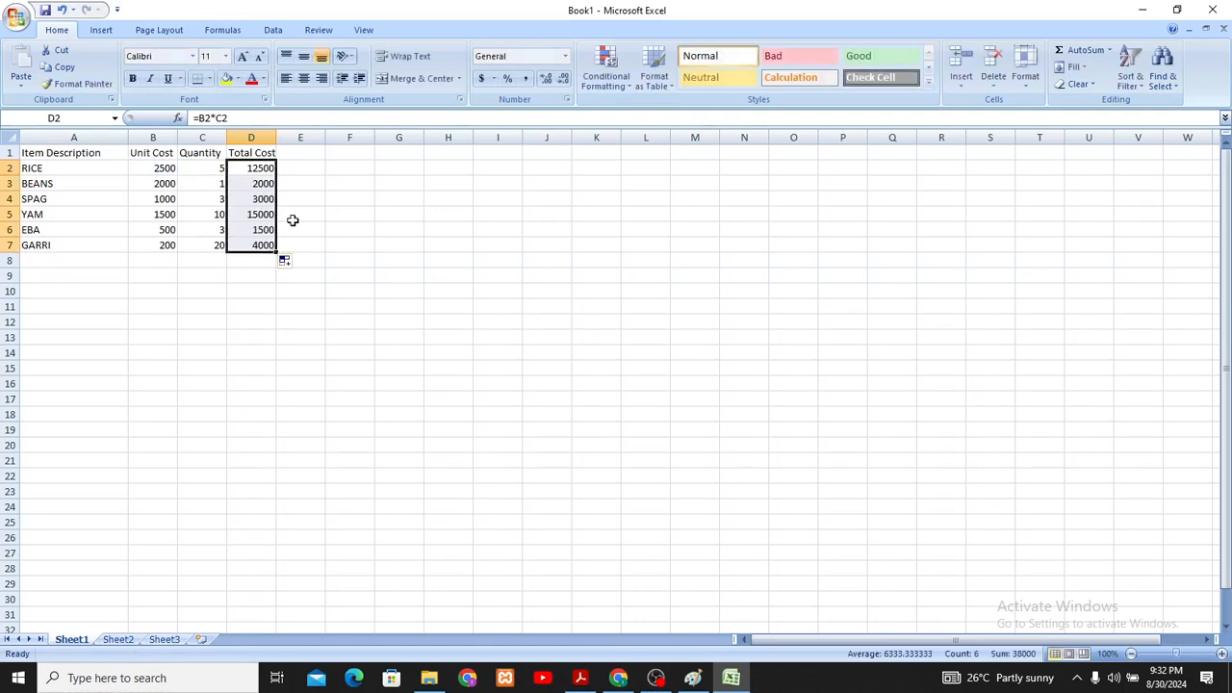
pyautogui.click(291, 218)
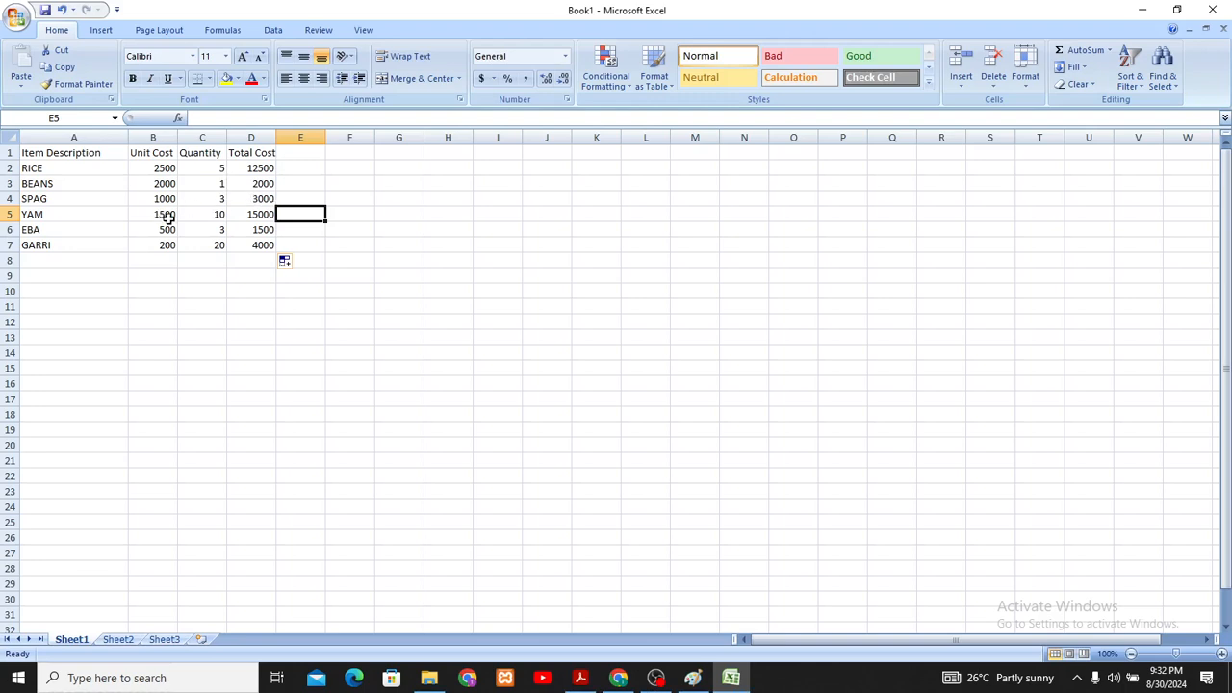
pyautogui.click(257, 216)
pyautogui.click(164, 232)
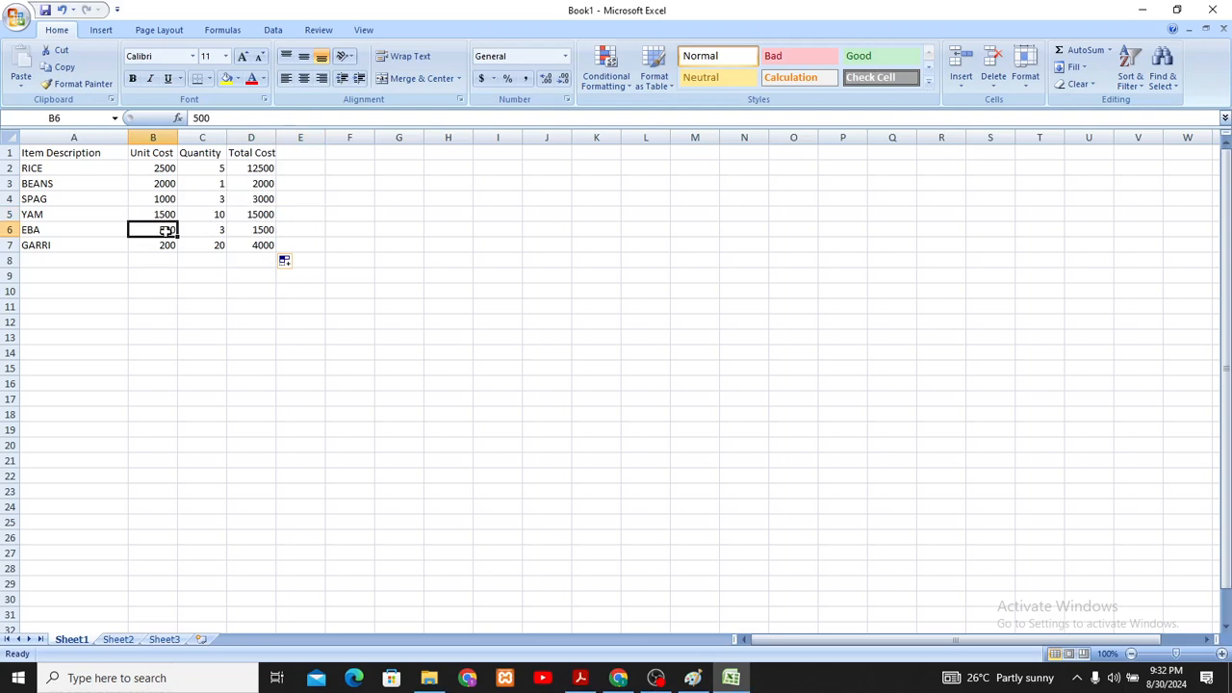
# - Examine the unit cost, quantity and total cost cells of the EBA, GARRI and RICE rows
pyautogui.click(202, 231)
pyautogui.click(260, 228)
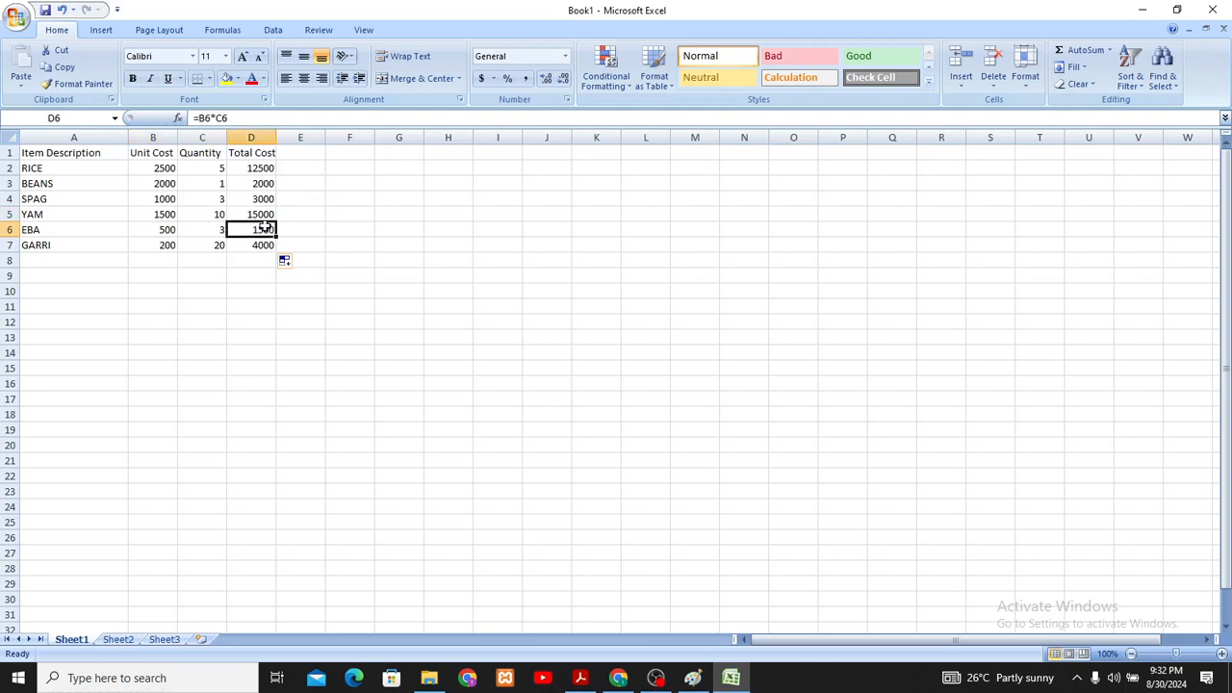
pyautogui.click(161, 247)
pyautogui.click(202, 248)
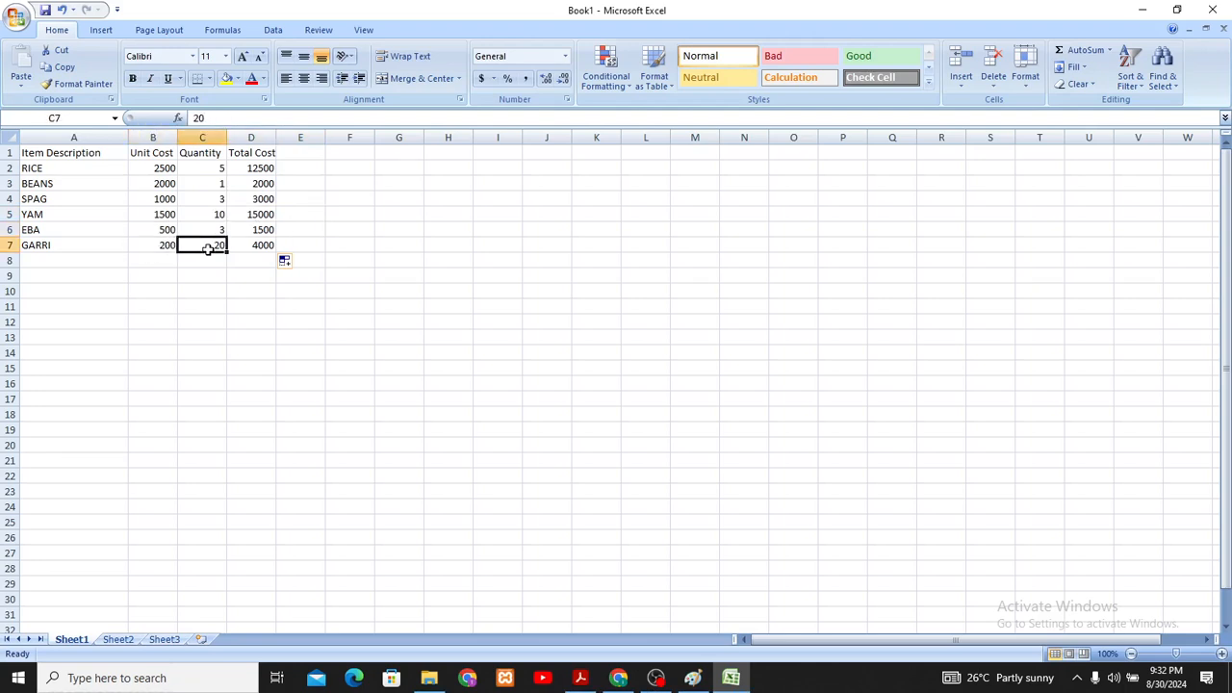
pyautogui.click(269, 257)
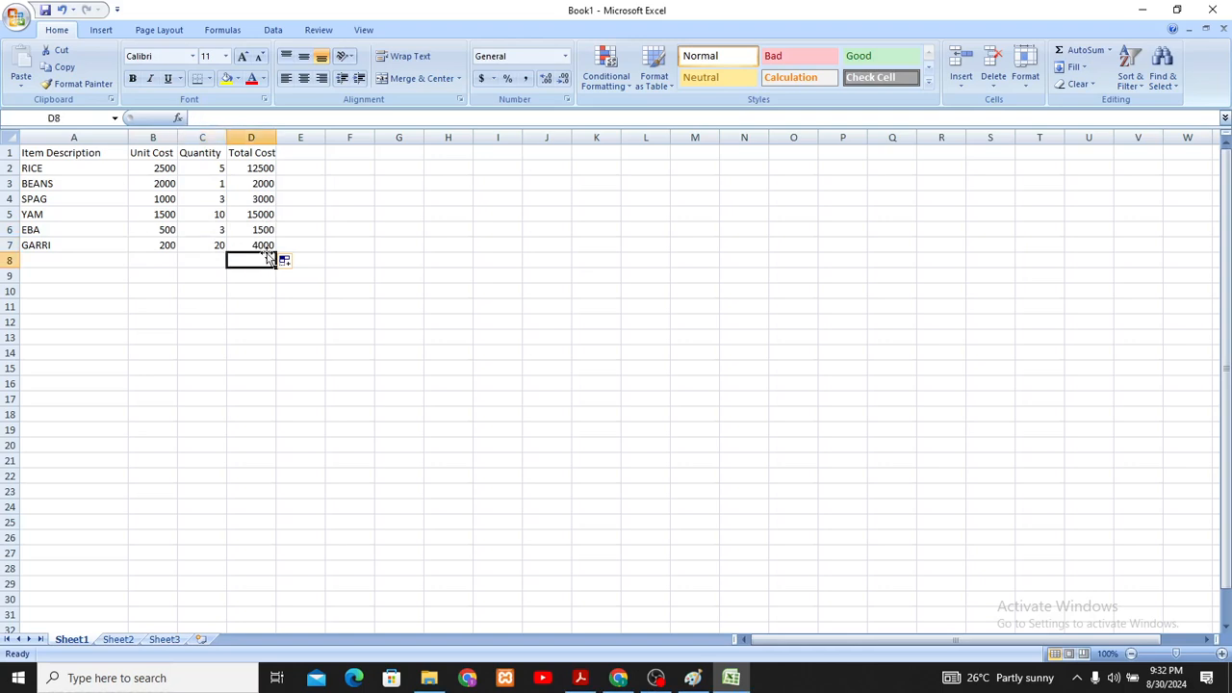
pyautogui.click(164, 170)
pyautogui.click(204, 165)
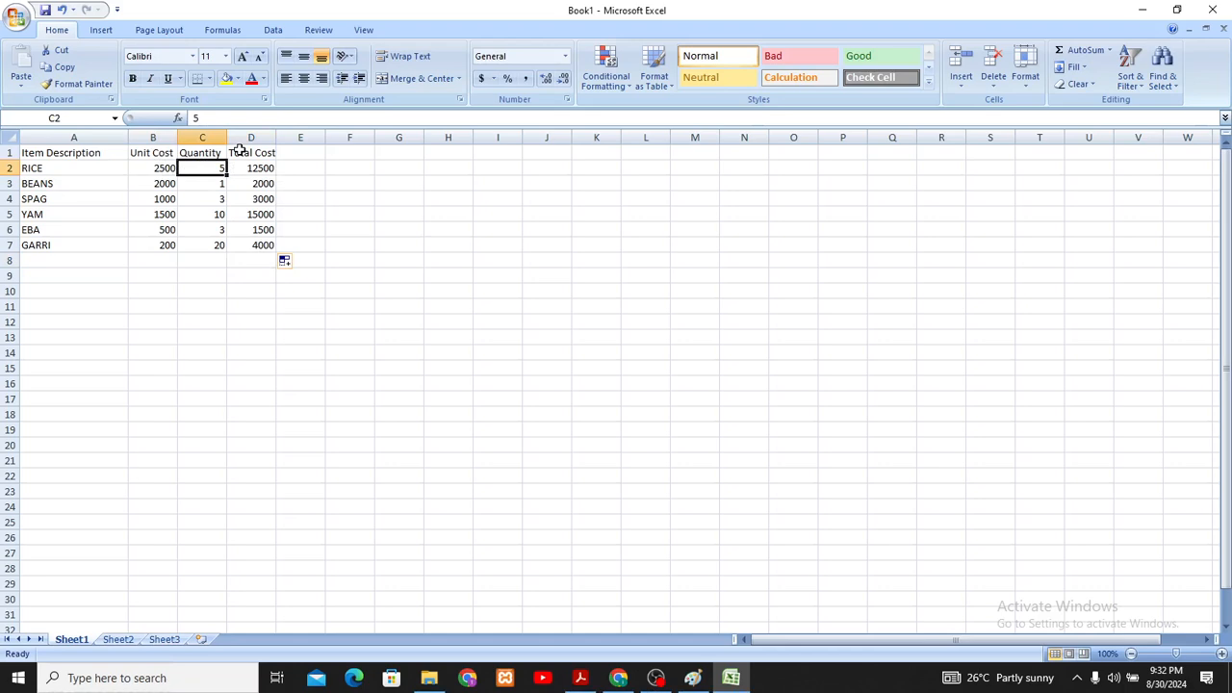
# - Try the formula =b2+b7 in cell D9 to add the unit costs of RICE and GARRI, and clear the cell again
pyautogui.click(268, 279)
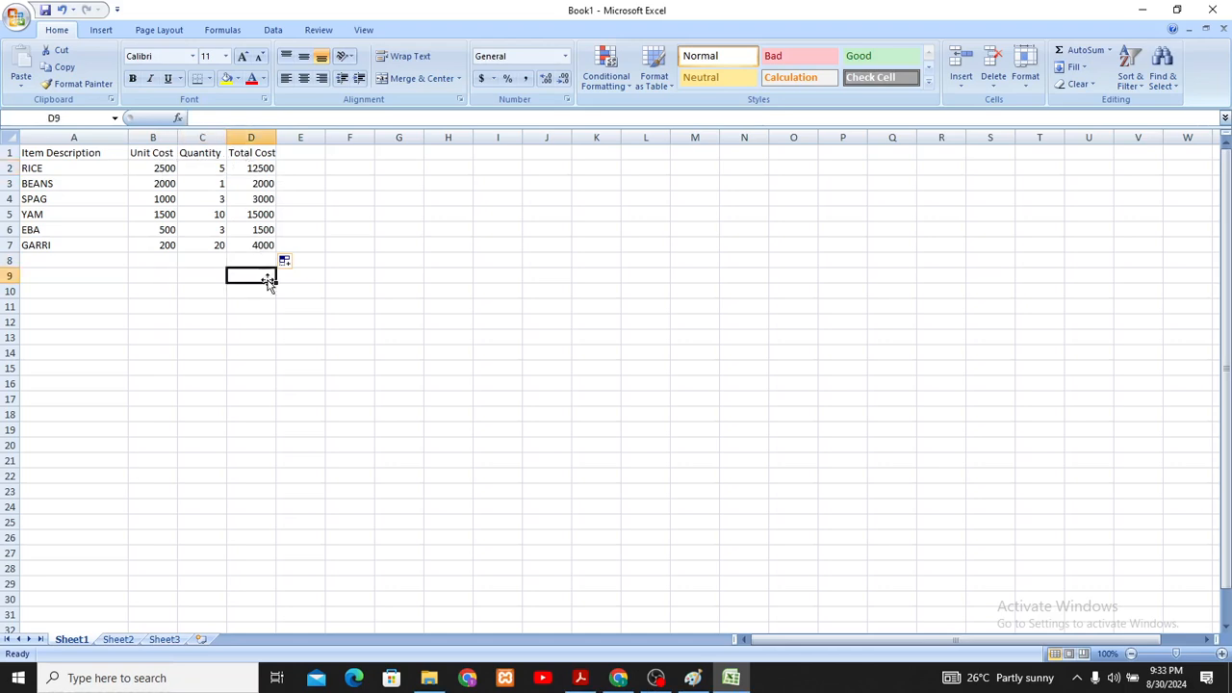
pyautogui.write('=')
pyautogui.press('BackSpace')
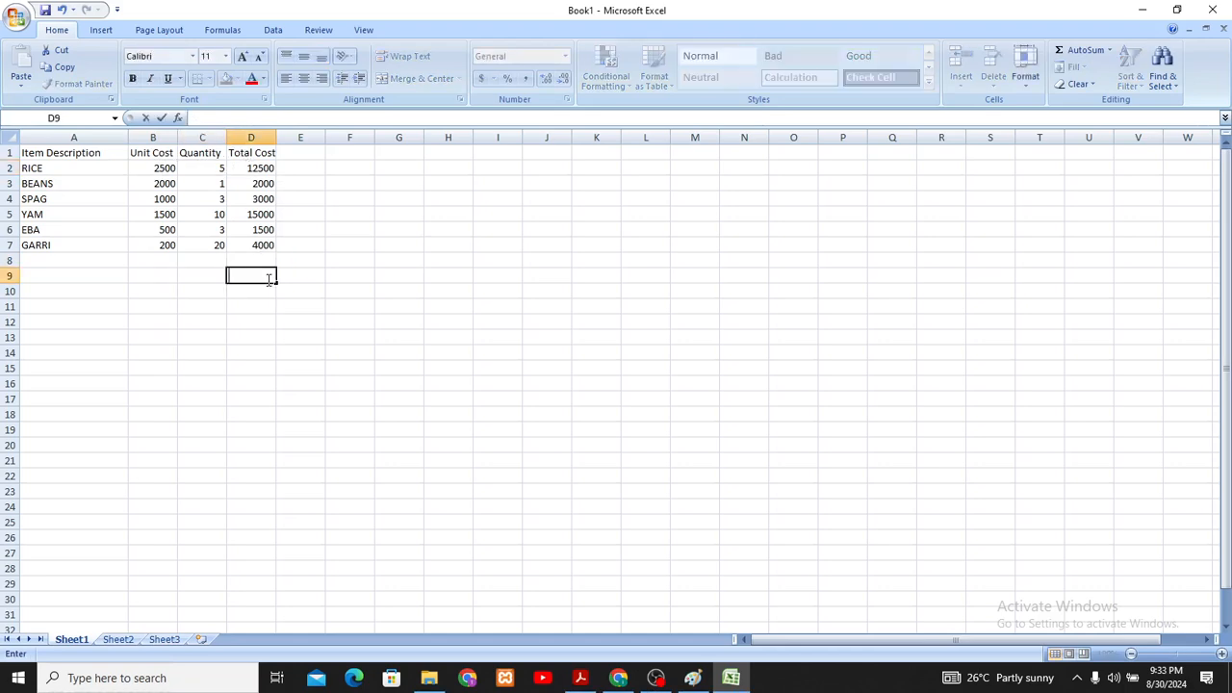
pyautogui.write('=')
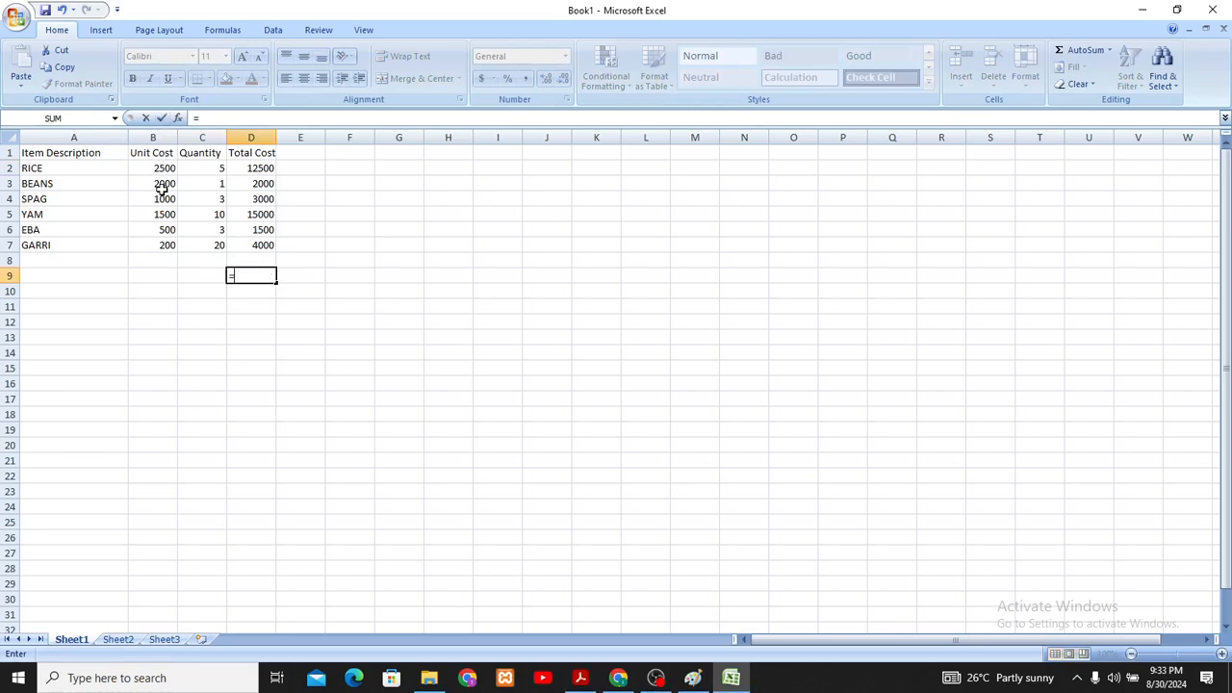
pyautogui.write('be')
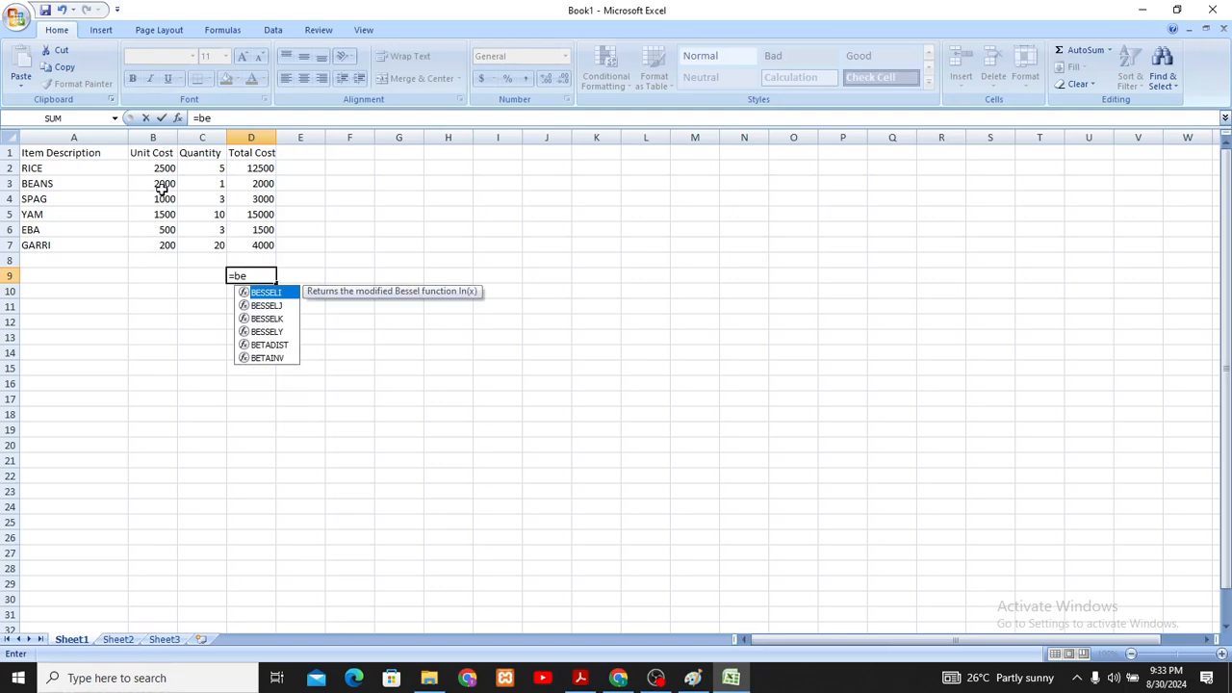
pyautogui.press('BackSpace')
pyautogui.write('2+')
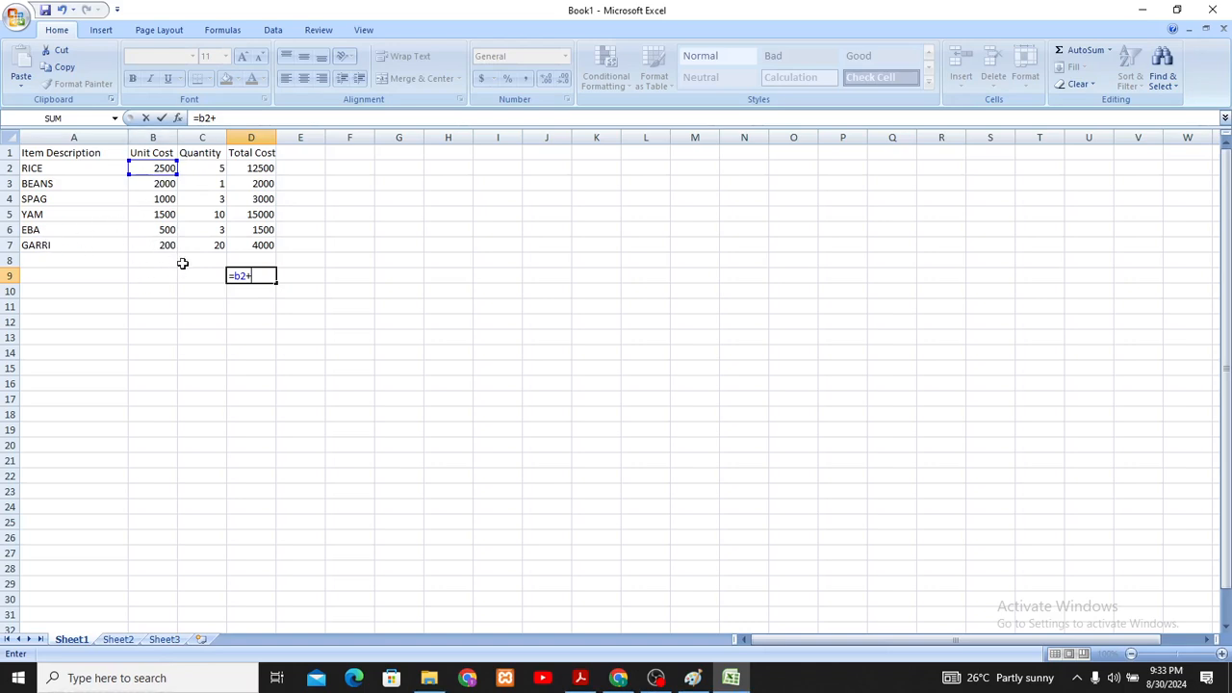
pyautogui.write('b7')
pyautogui.press('Return')
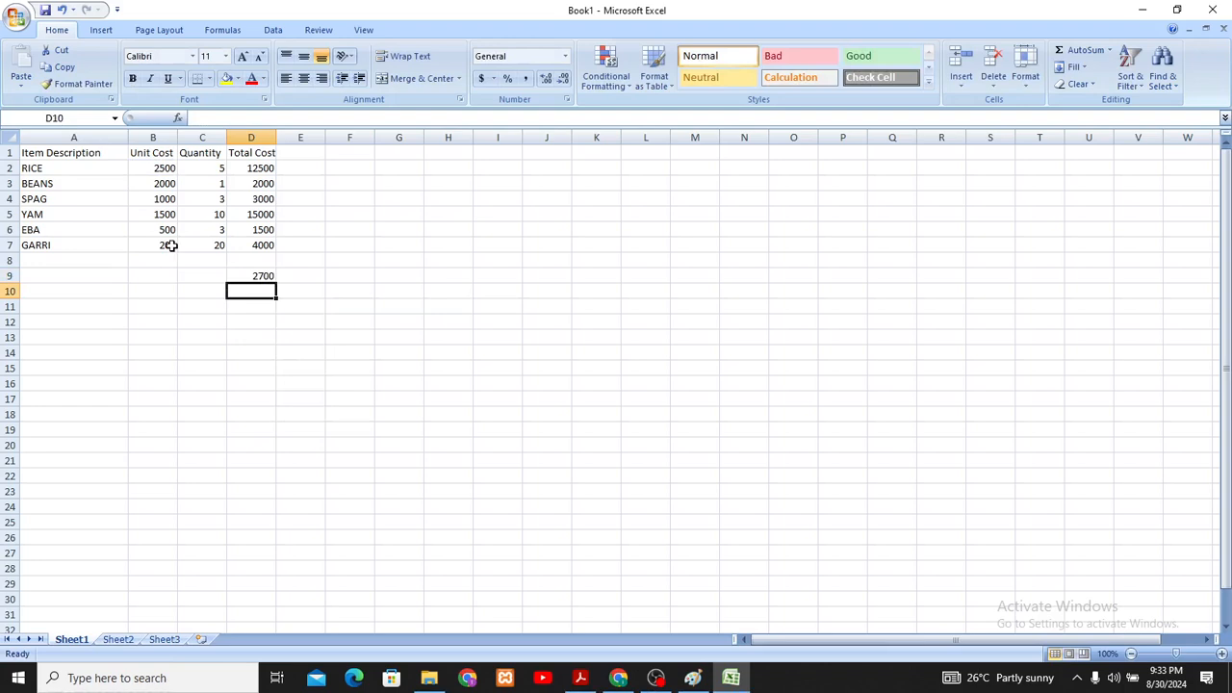
pyautogui.click(259, 276)
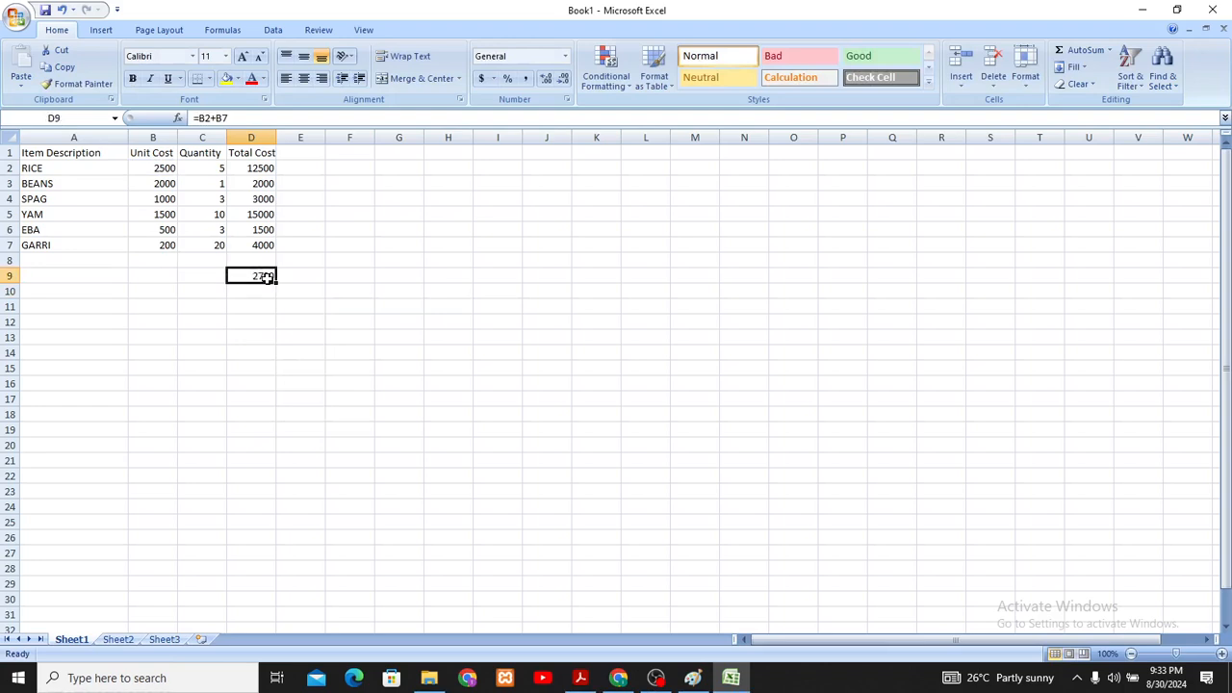
pyautogui.press('Delete')
# - Enter the formula =SUM(d2:d7) in cell D9 to add up the Total Cost of all items
pyautogui.click(260, 169)
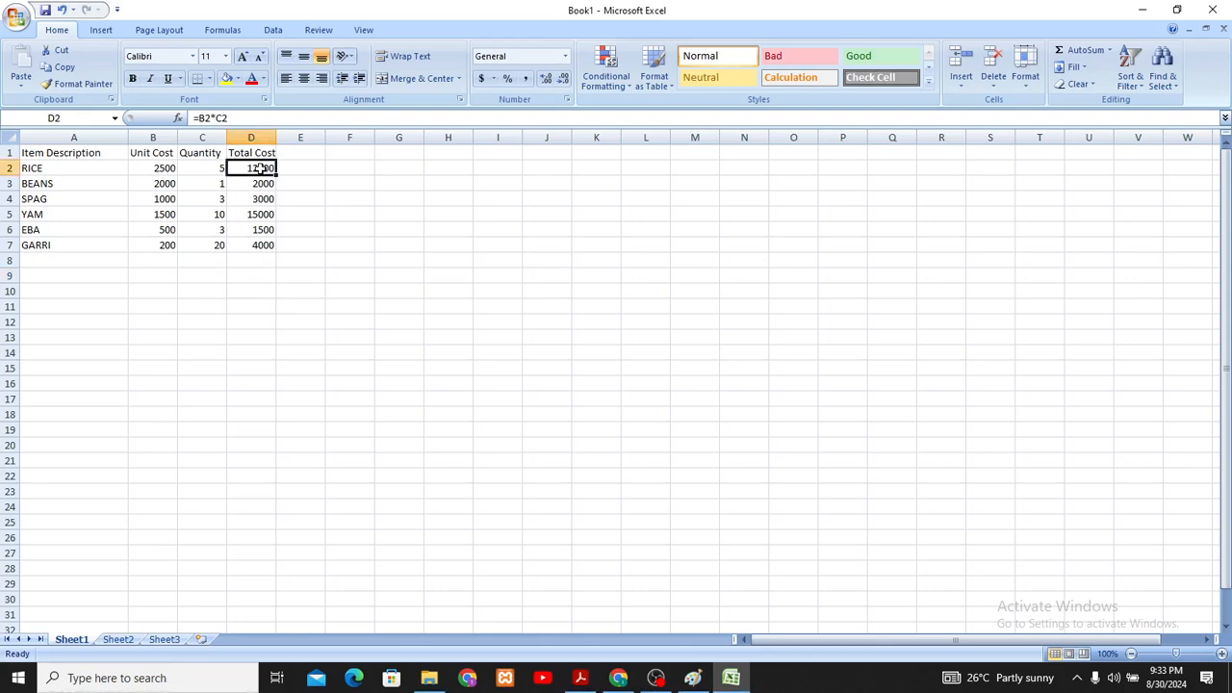
pyautogui.click(213, 241)
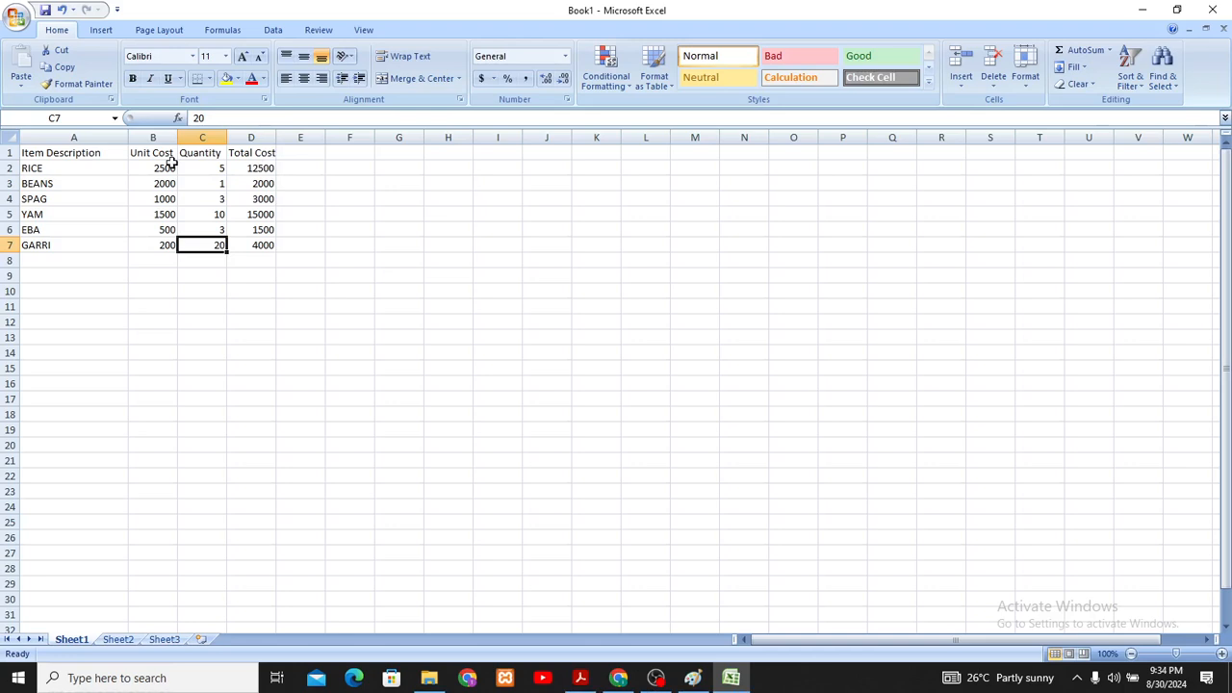
pyautogui.moveTo(271, 168); pyautogui.dragTo(277, 238)
pyautogui.click(272, 291)
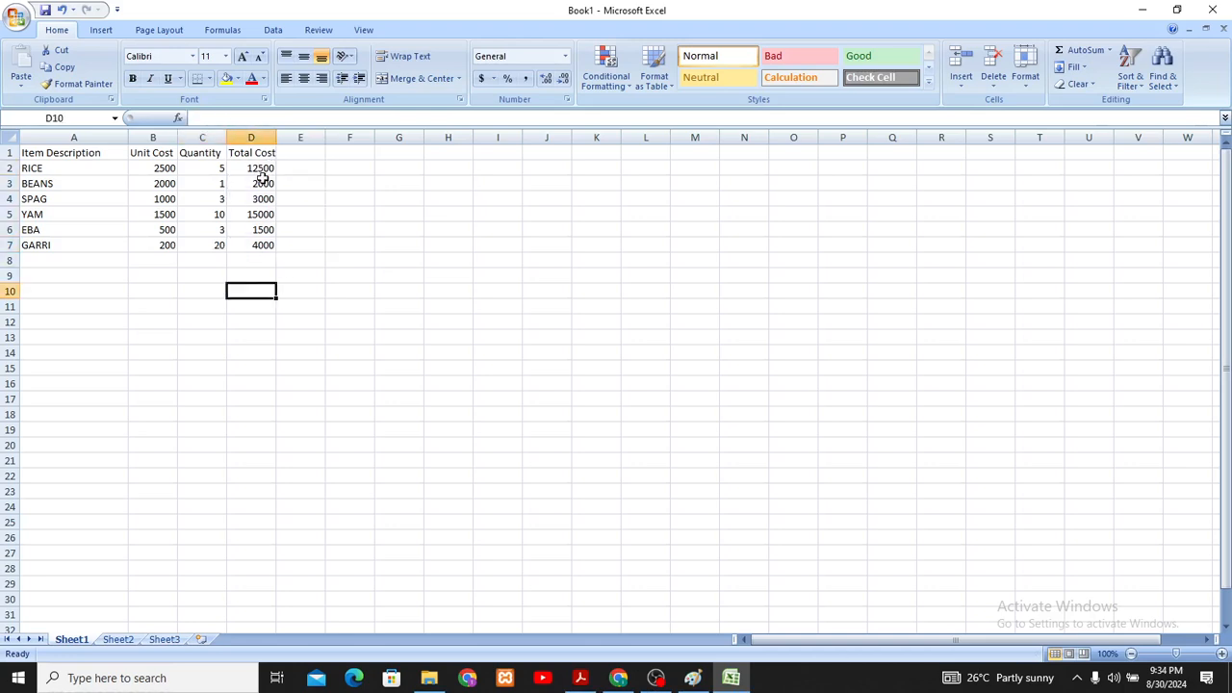
pyautogui.click(262, 273)
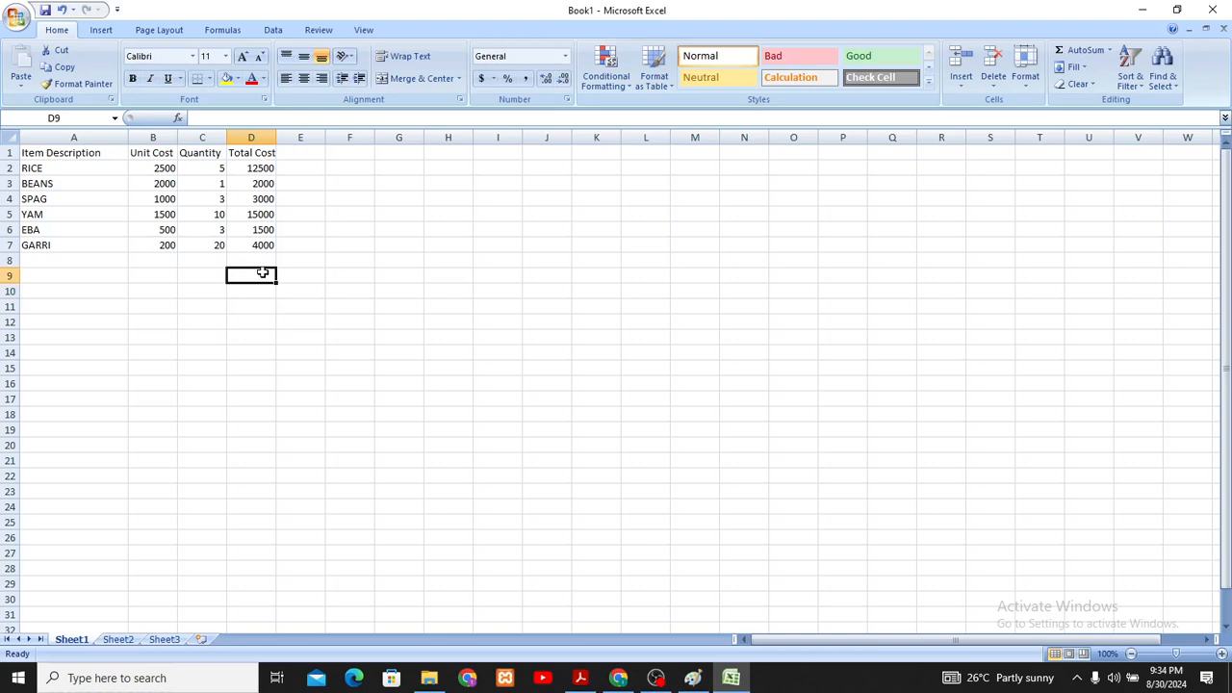
pyautogui.write('=')
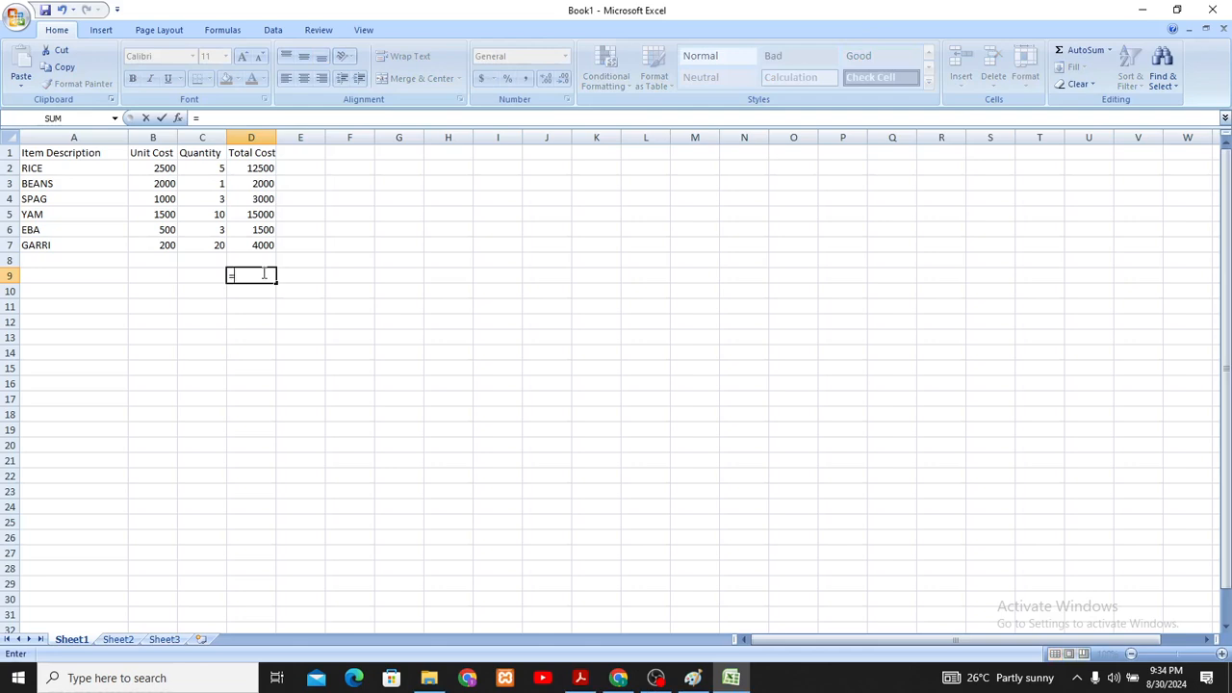
pyautogui.write('SUM')
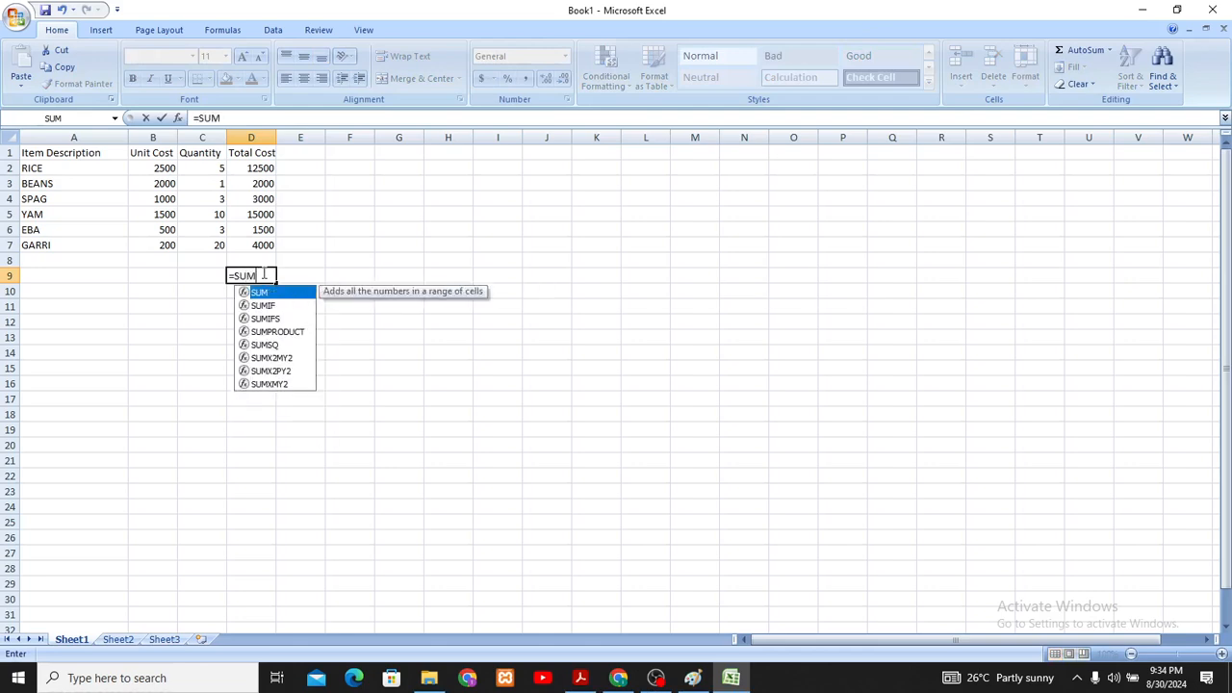
pyautogui.write('(')
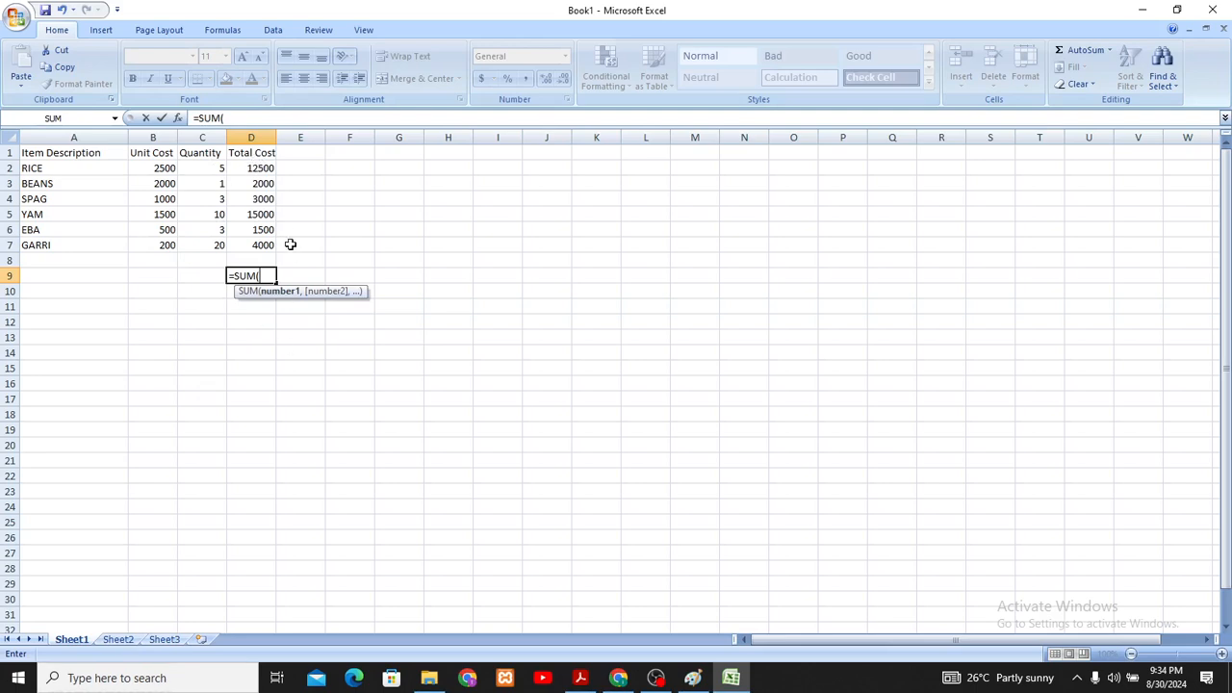
pyautogui.write('d2:')
pyautogui.write('d7')
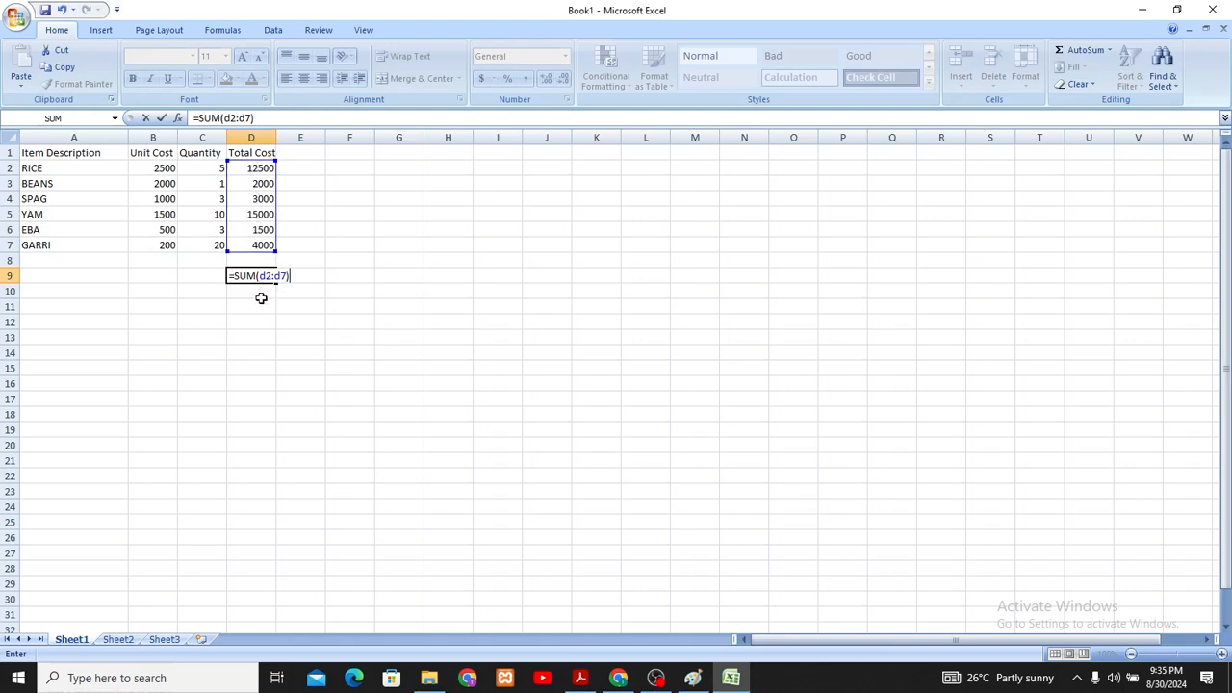
pyautogui.press('Return')
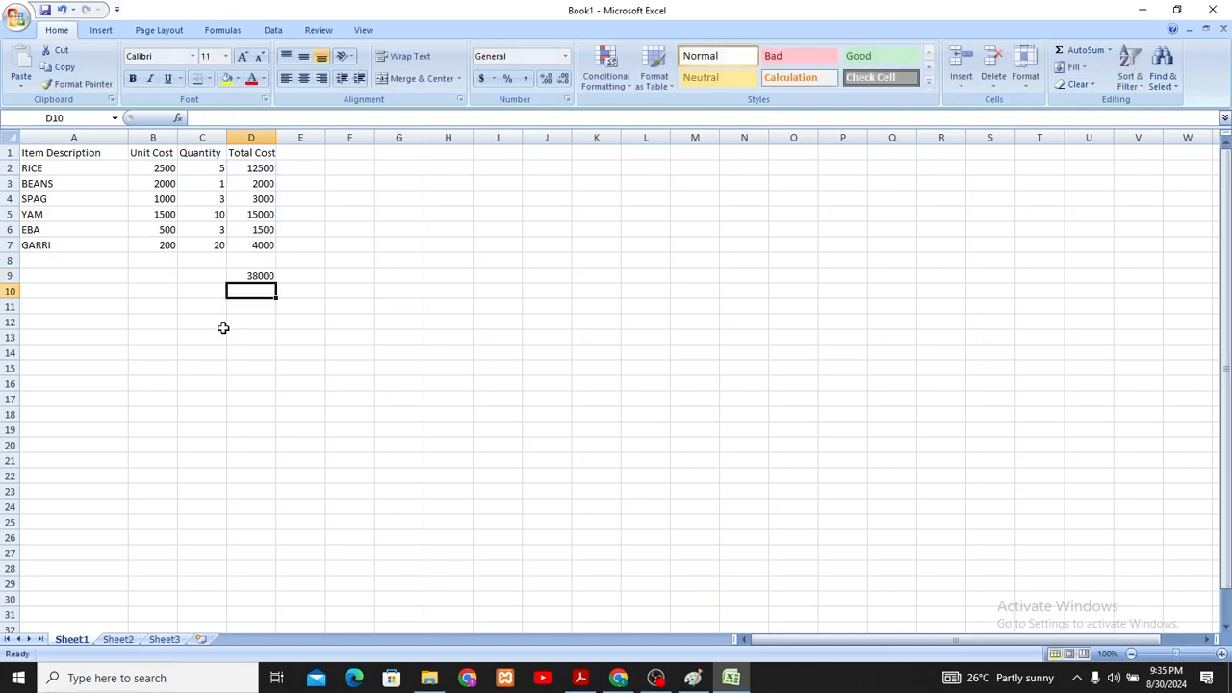
pyautogui.click(245, 276)
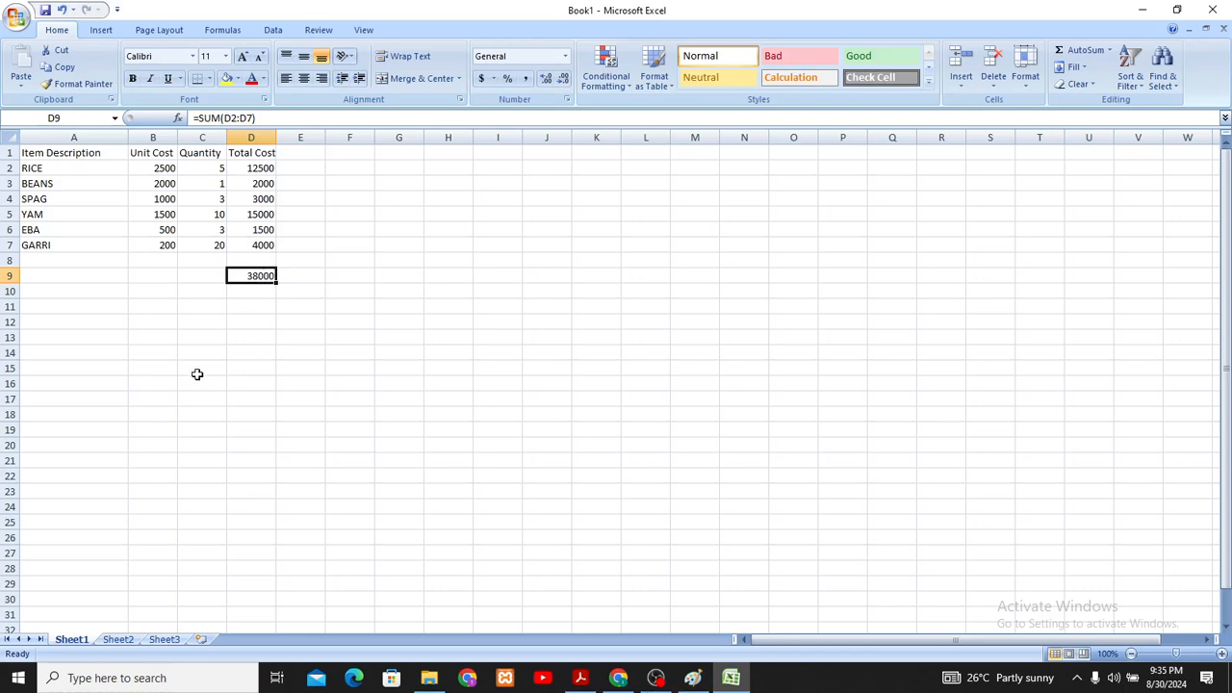
pyautogui.click(301, 243)
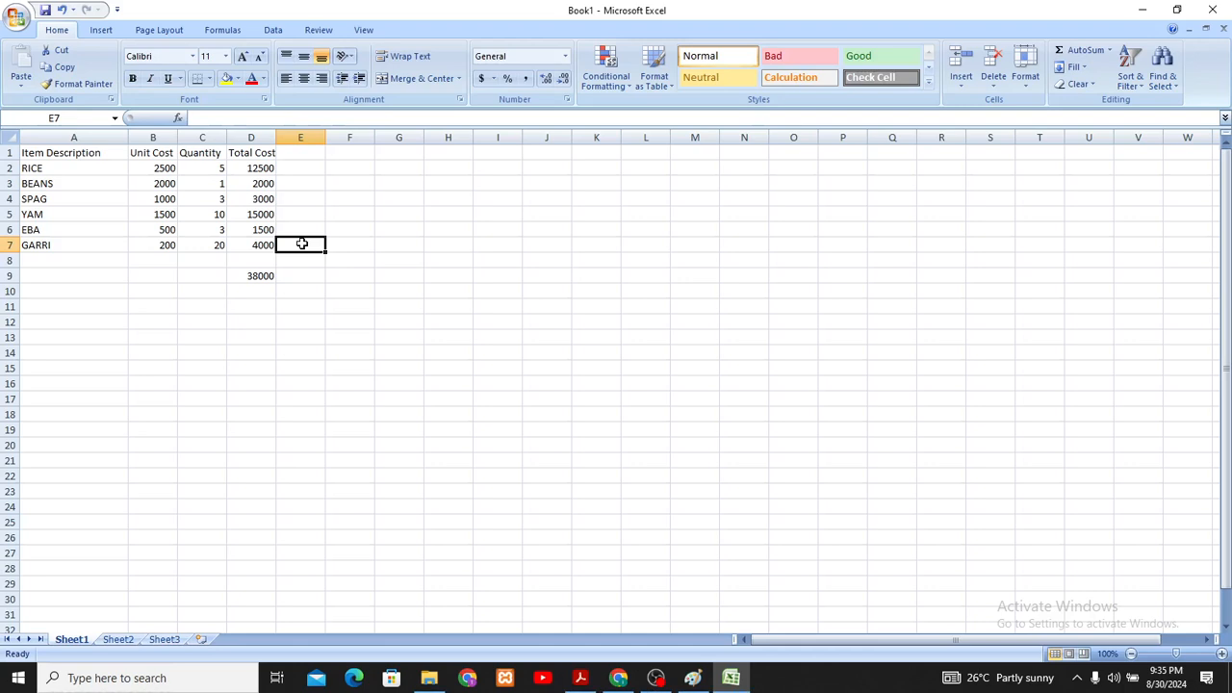
pyautogui.click(255, 278)
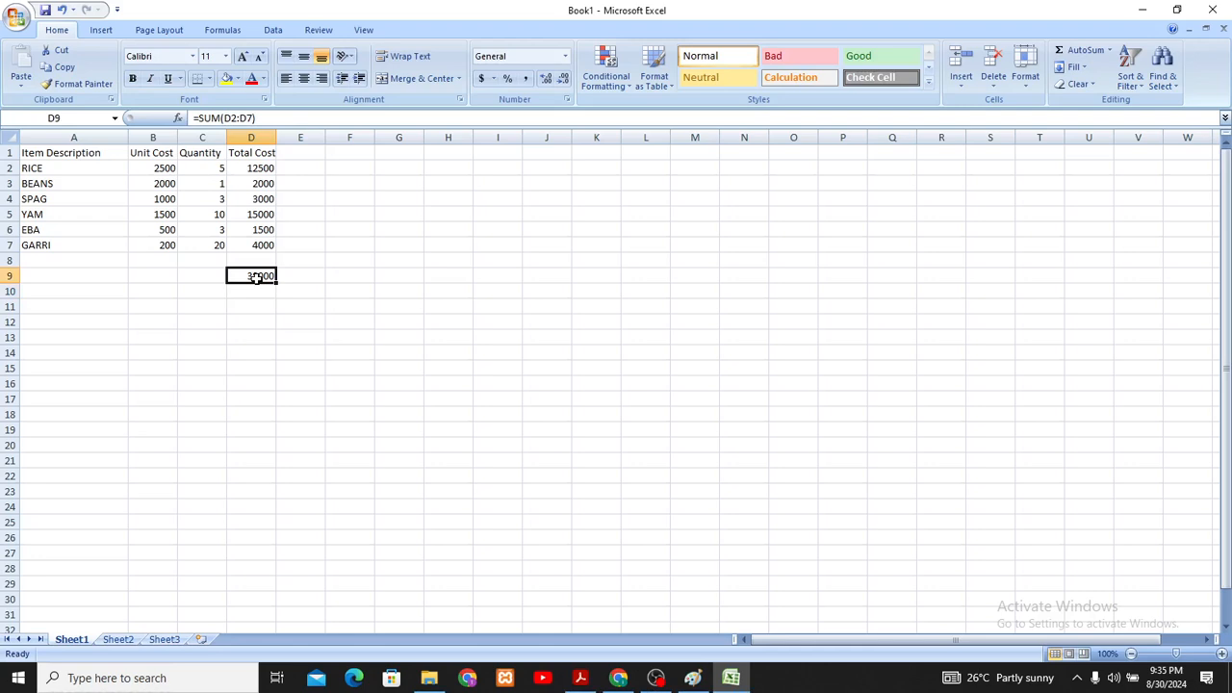
pyautogui.click(205, 279)
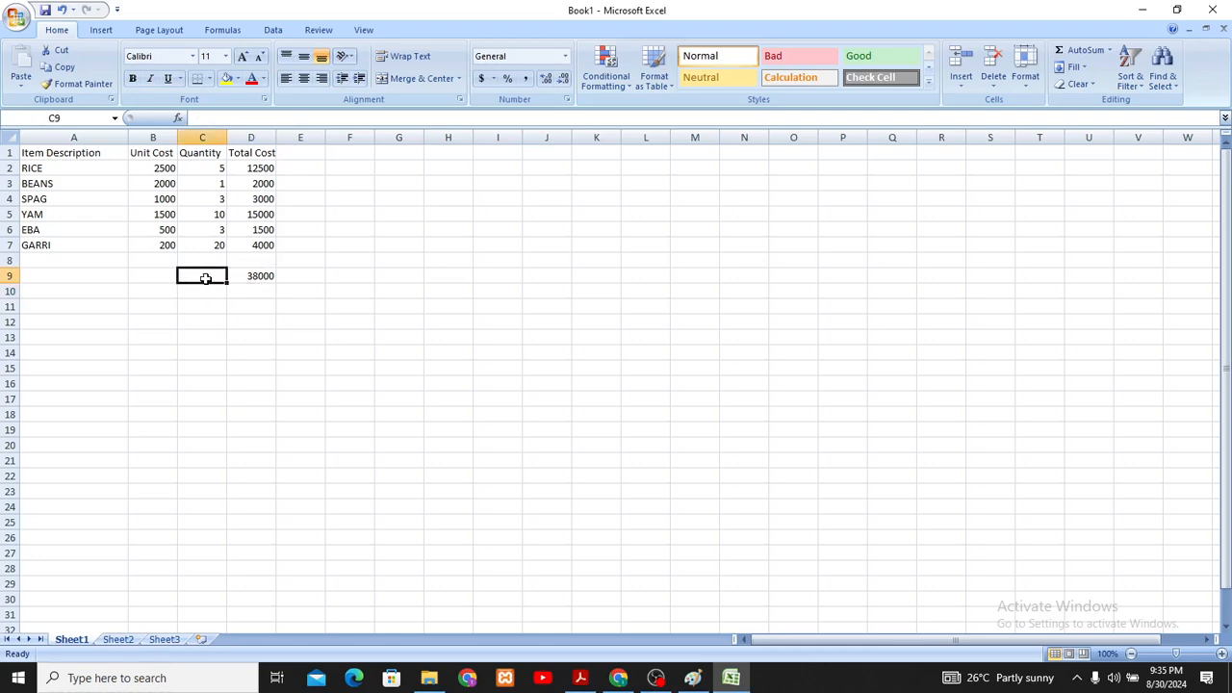
pyautogui.write('totan=')
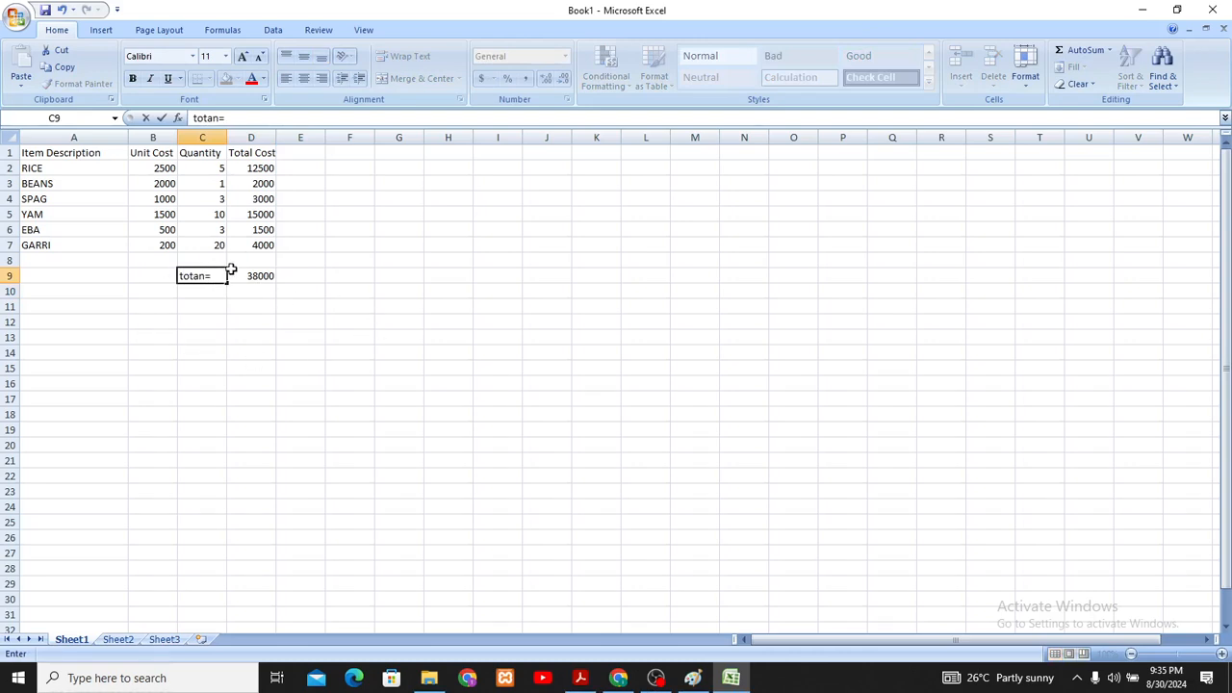
pyautogui.press('BackSpace')
pyautogui.press('BackSpace')
pyautogui.press('BackSpace')
pyautogui.press('BackSpace')
pyautogui.press('BackSpace')
pyautogui.press('BackSpace')
pyautogui.click(250, 280)
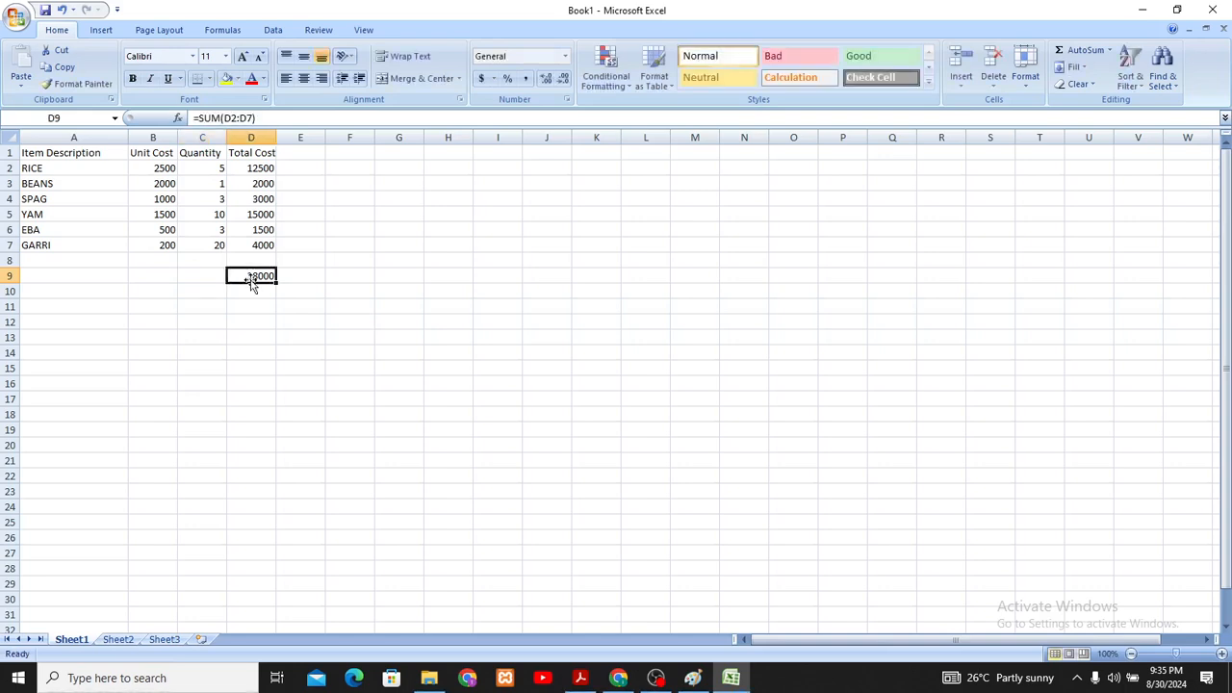
# - Replace the formula in cell D9 with a new one that starts with the text "Total ="
pyautogui.click(266, 169)
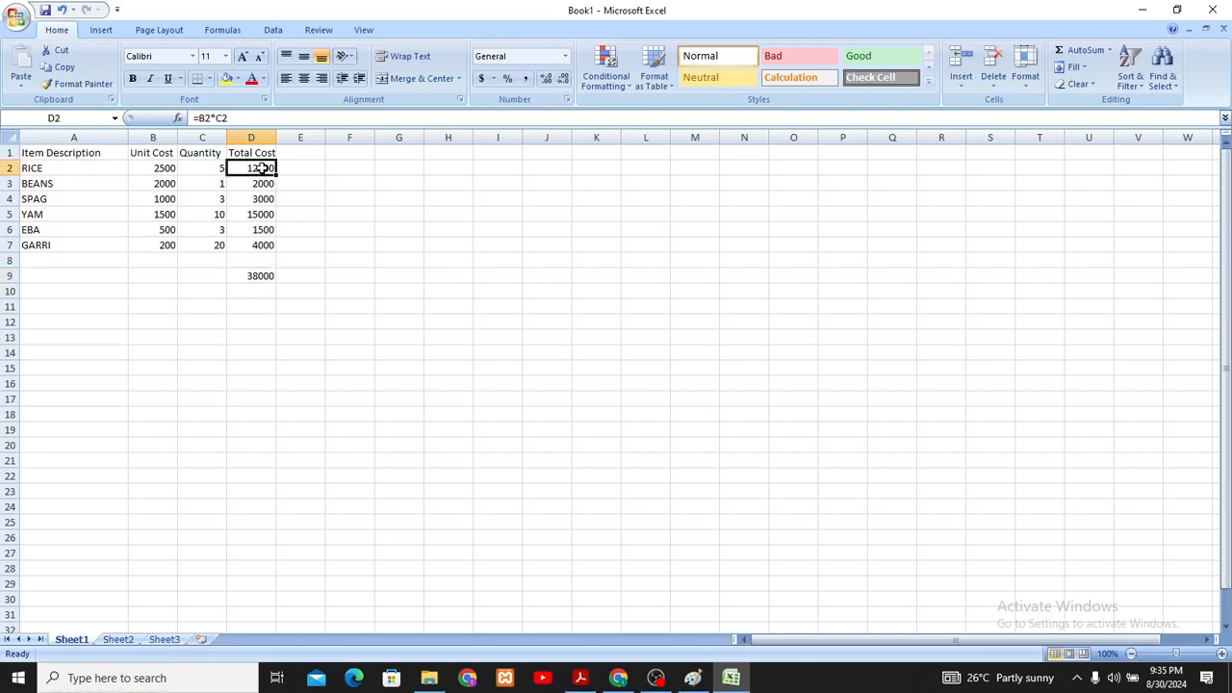
pyautogui.click(267, 246)
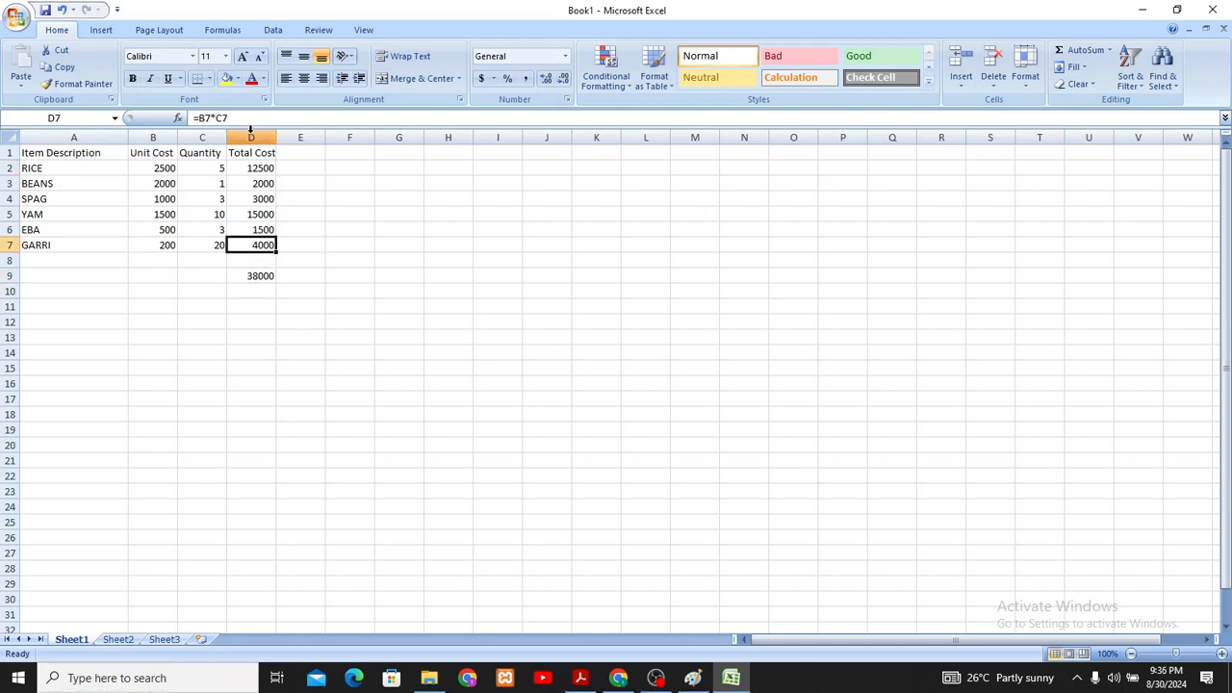
pyautogui.click(266, 277)
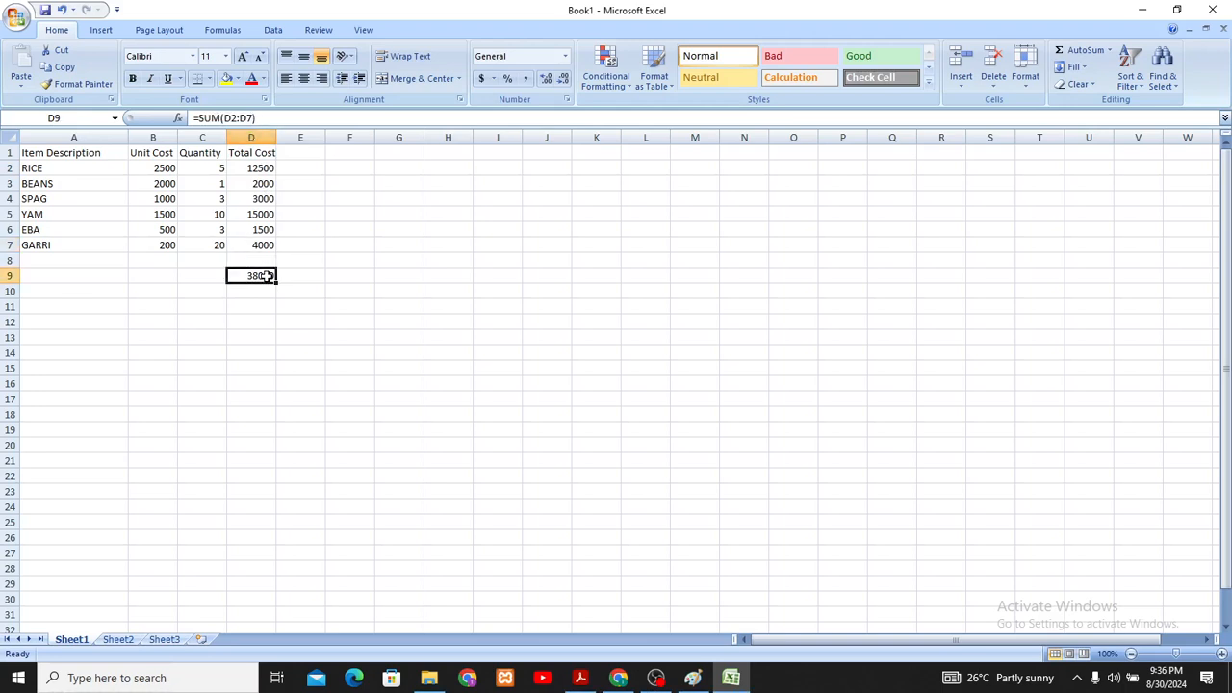
pyautogui.doubleClick(267, 277)
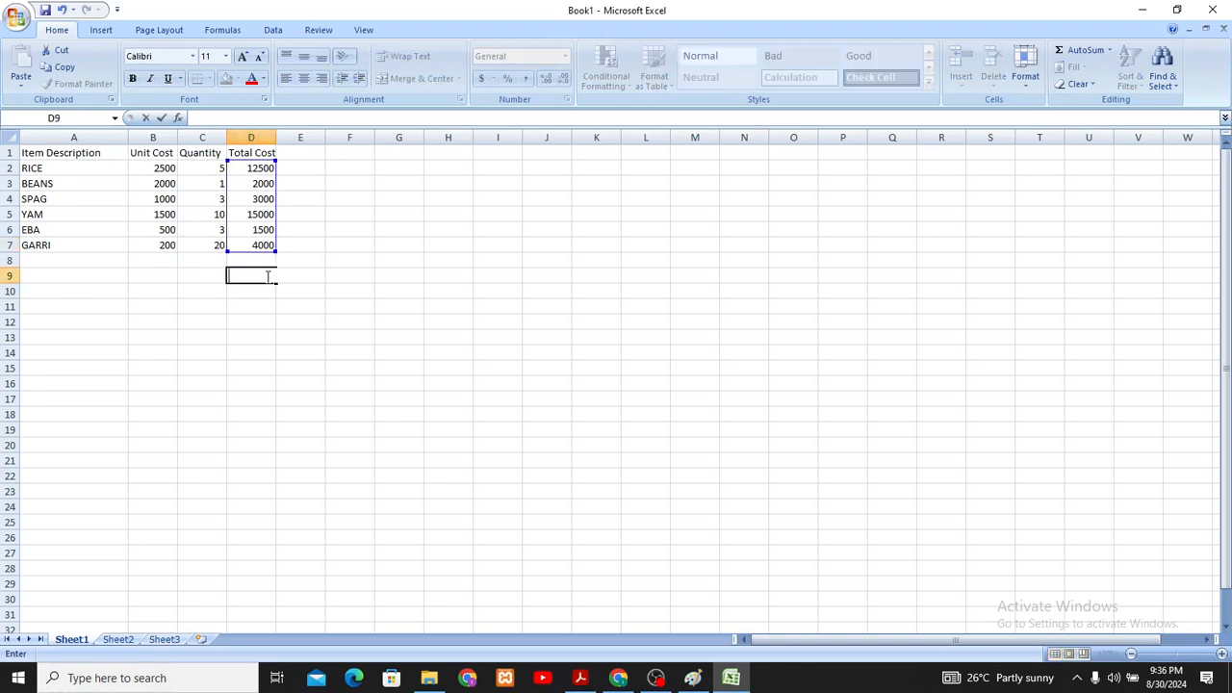
pyautogui.write('=')
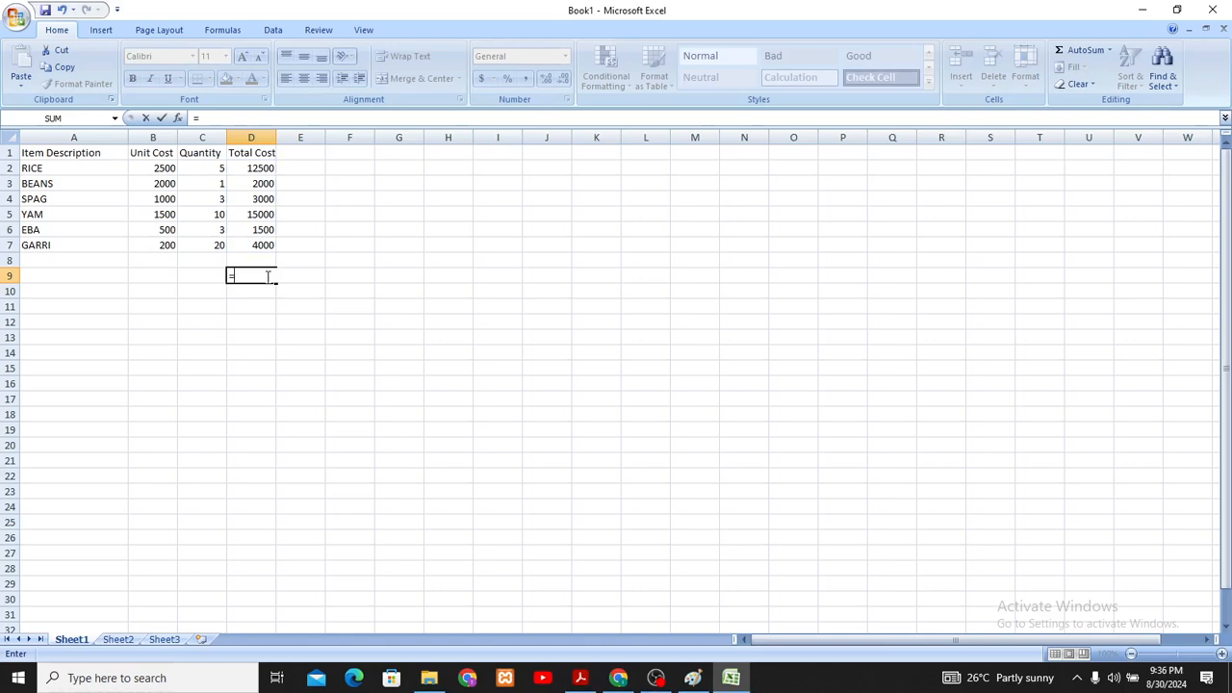
pyautogui.write('"Total ="')
pyautogui.click(272, 277)
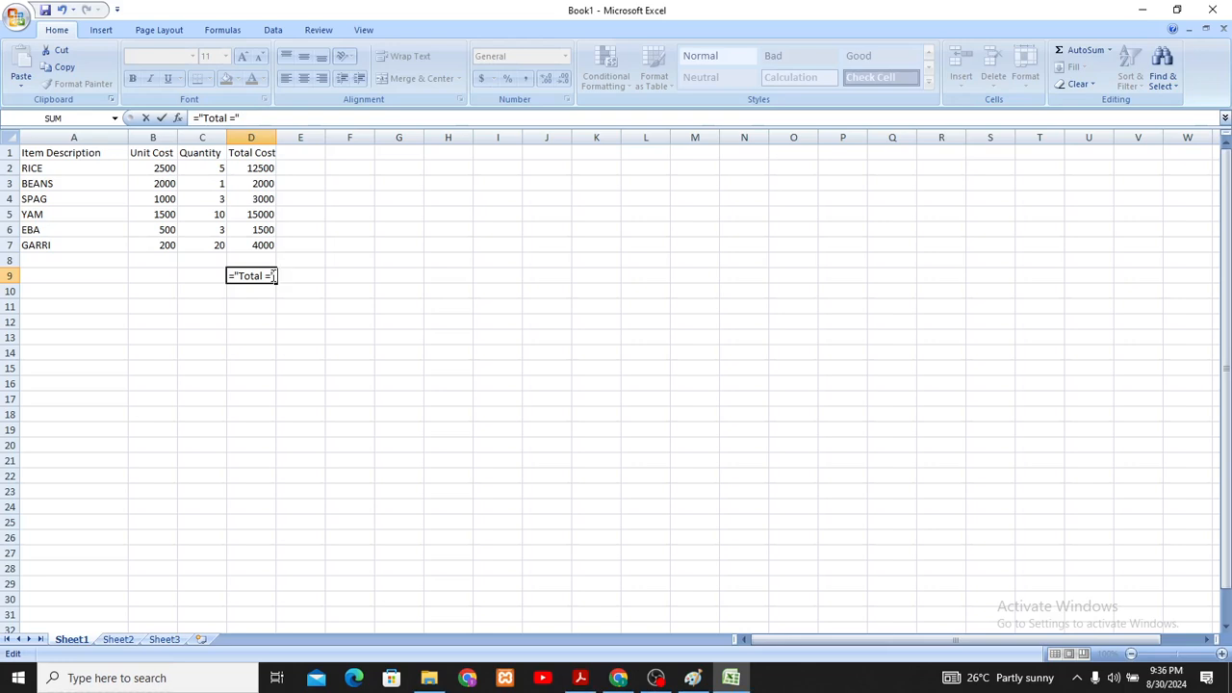
# - Complete the formula in cell D9 as ="Total =" &SUM(d2:d7) to join the label with the summed Total Cost
pyautogui.write('&')
pyautogui.write('SUM')
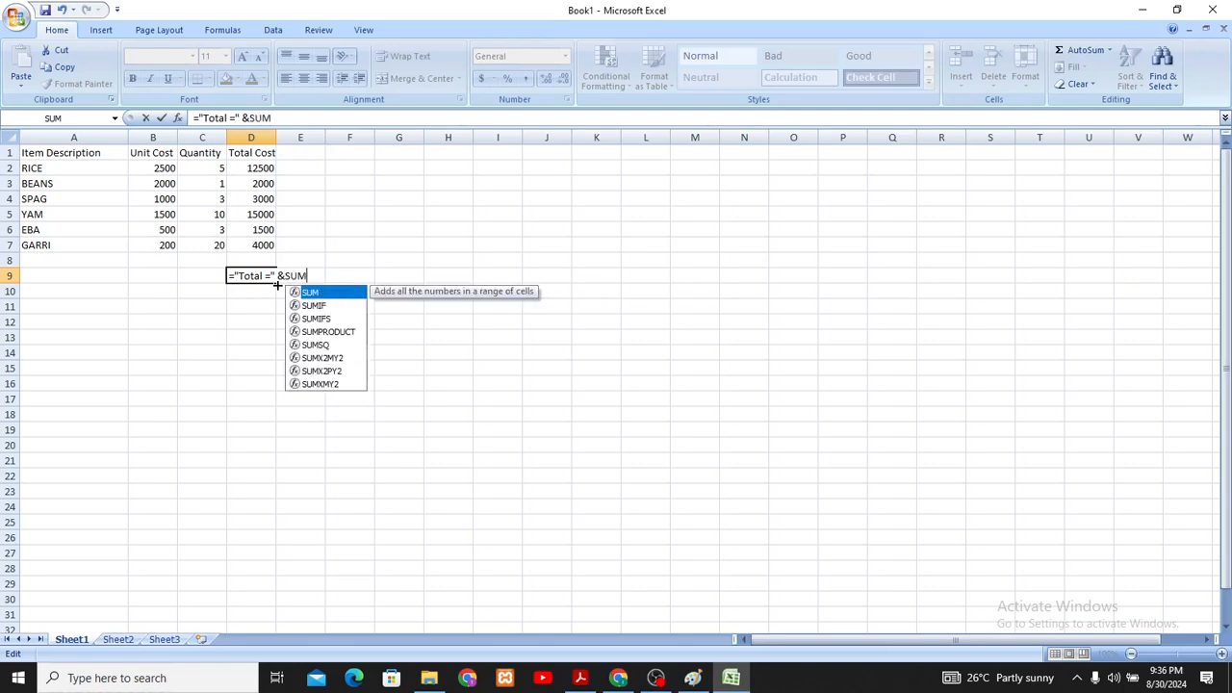
pyautogui.write('(')
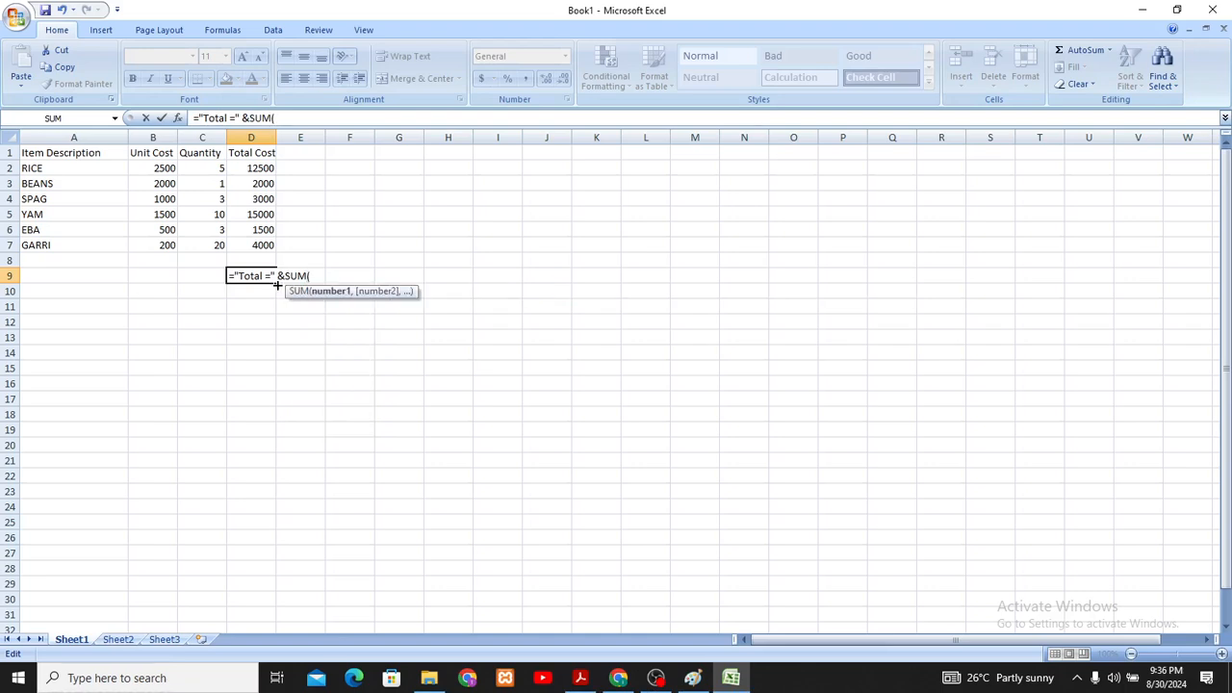
pyautogui.write('d2:d7')
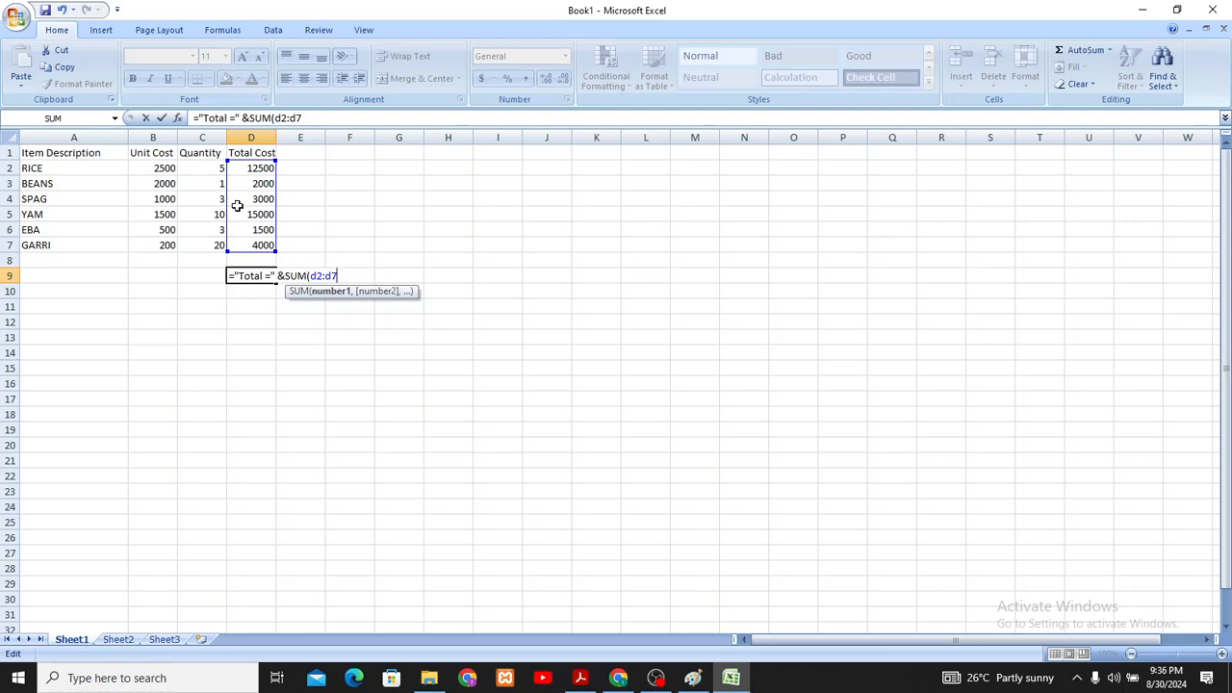
pyautogui.write(')')
pyautogui.press('Return')
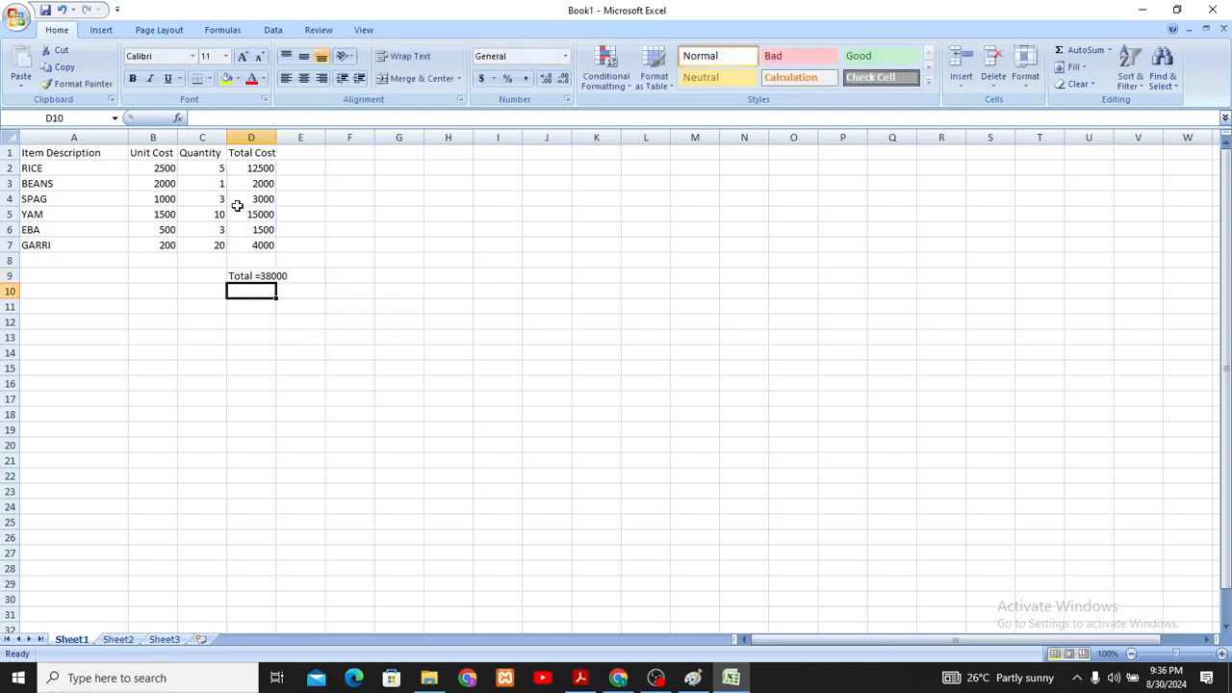
pyautogui.click(319, 318)
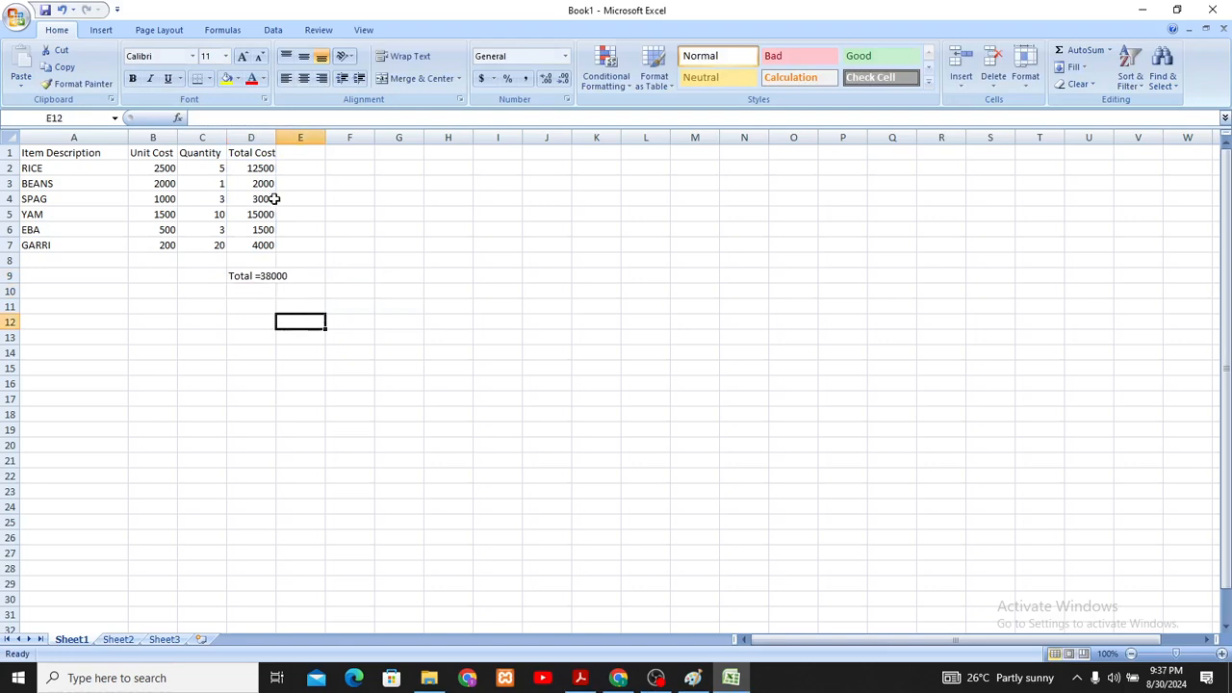
# - Widen the Total Cost column slightly and replace the formula in cell D9 with =SUM(D2:D7)
pyautogui.moveTo(274, 139); pyautogui.dragTo(293, 139)
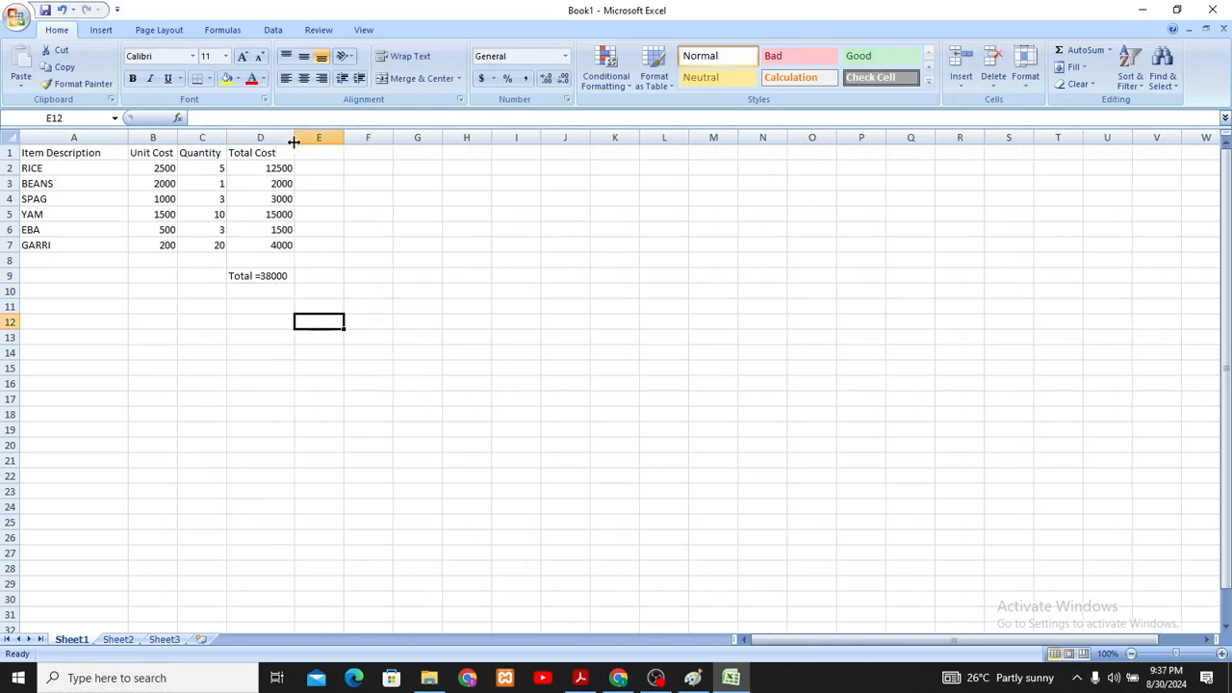
pyautogui.click(270, 276)
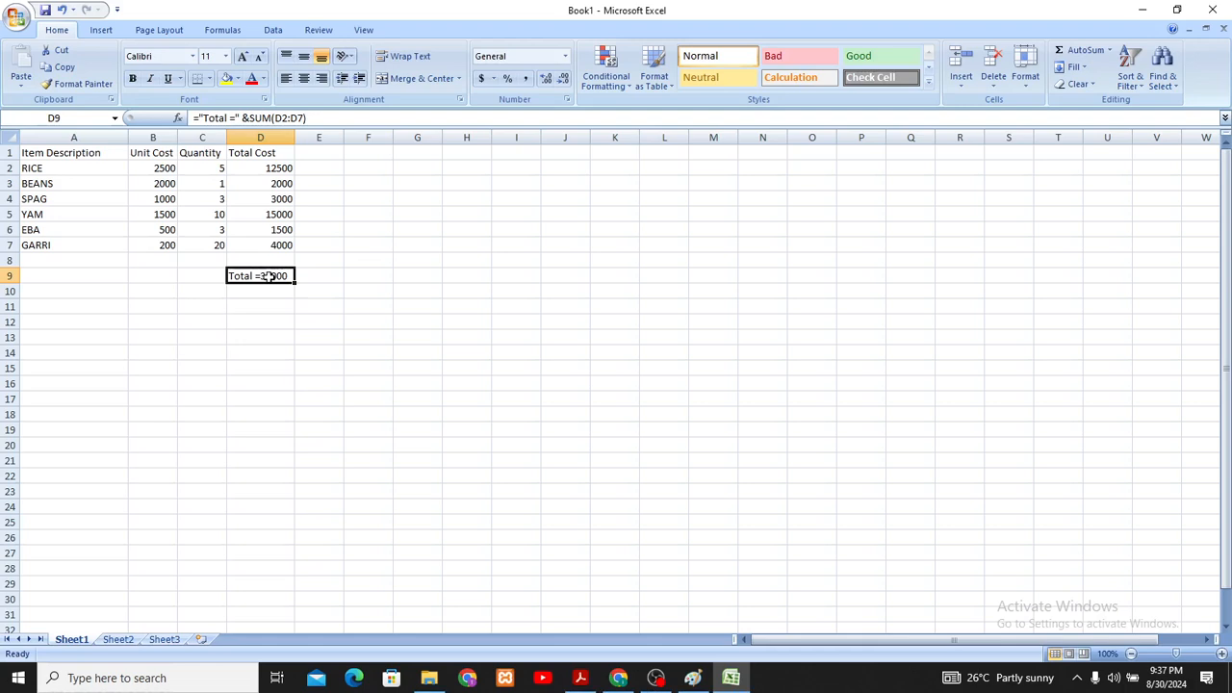
pyautogui.write('=SU')
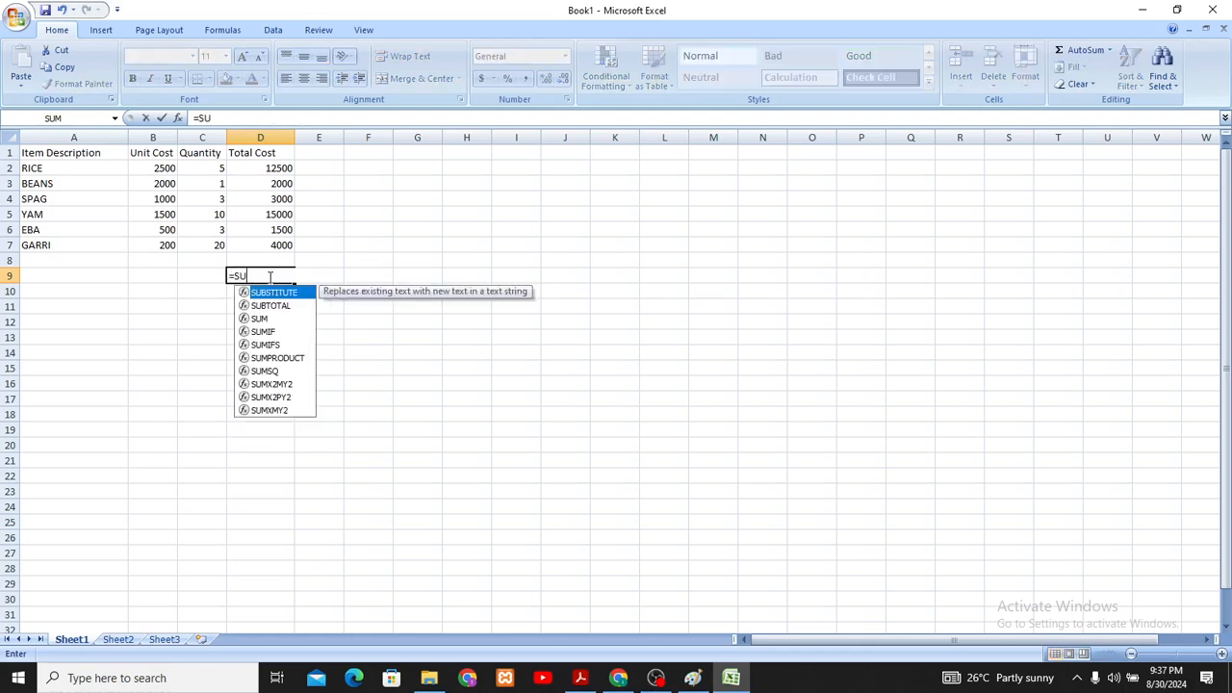
pyautogui.write('M(')
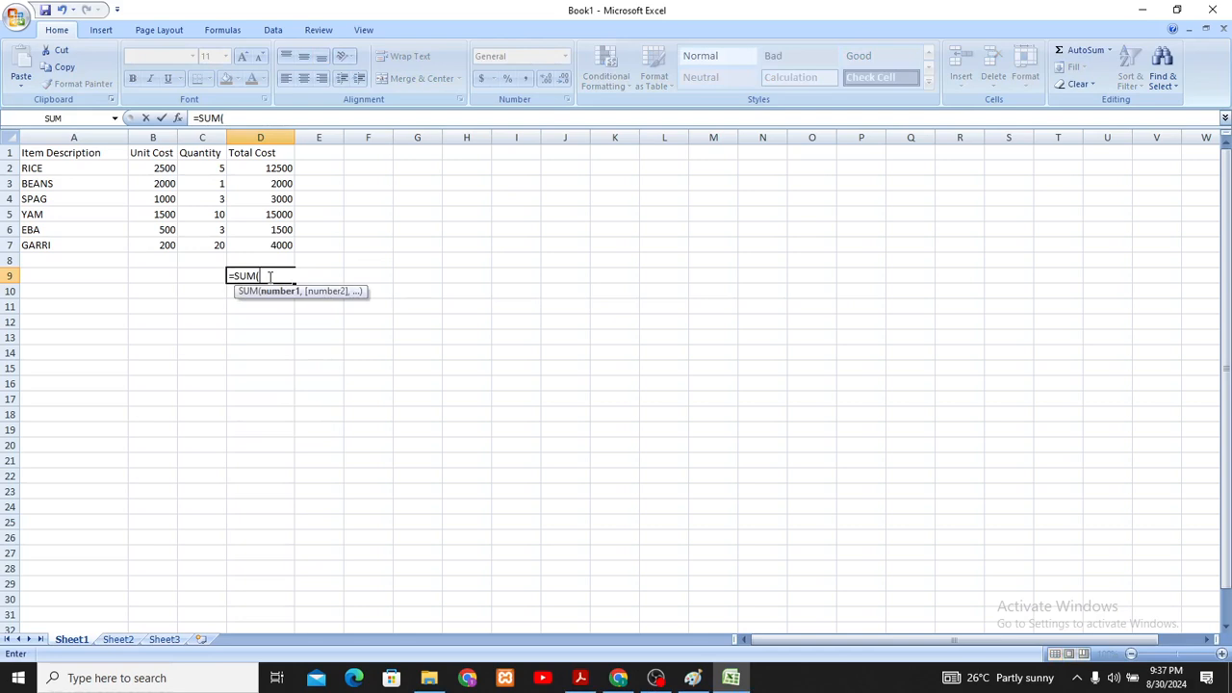
pyautogui.write('D2:D7')
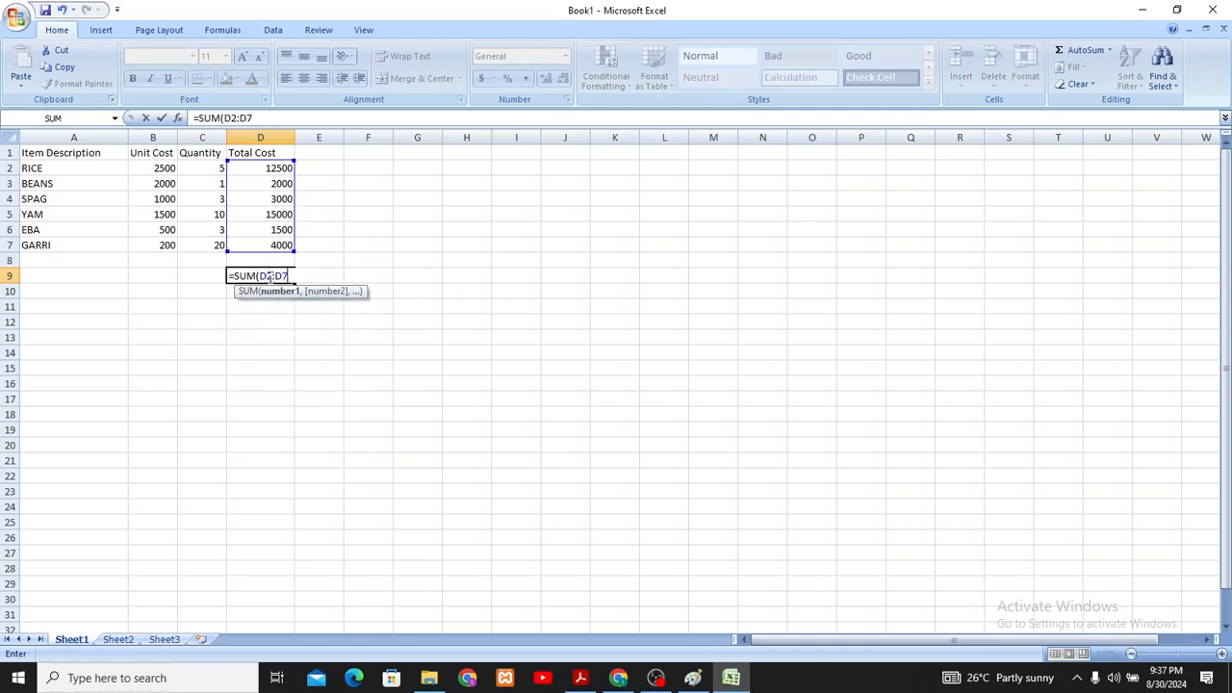
pyautogui.write(')')
pyautogui.press('Return')
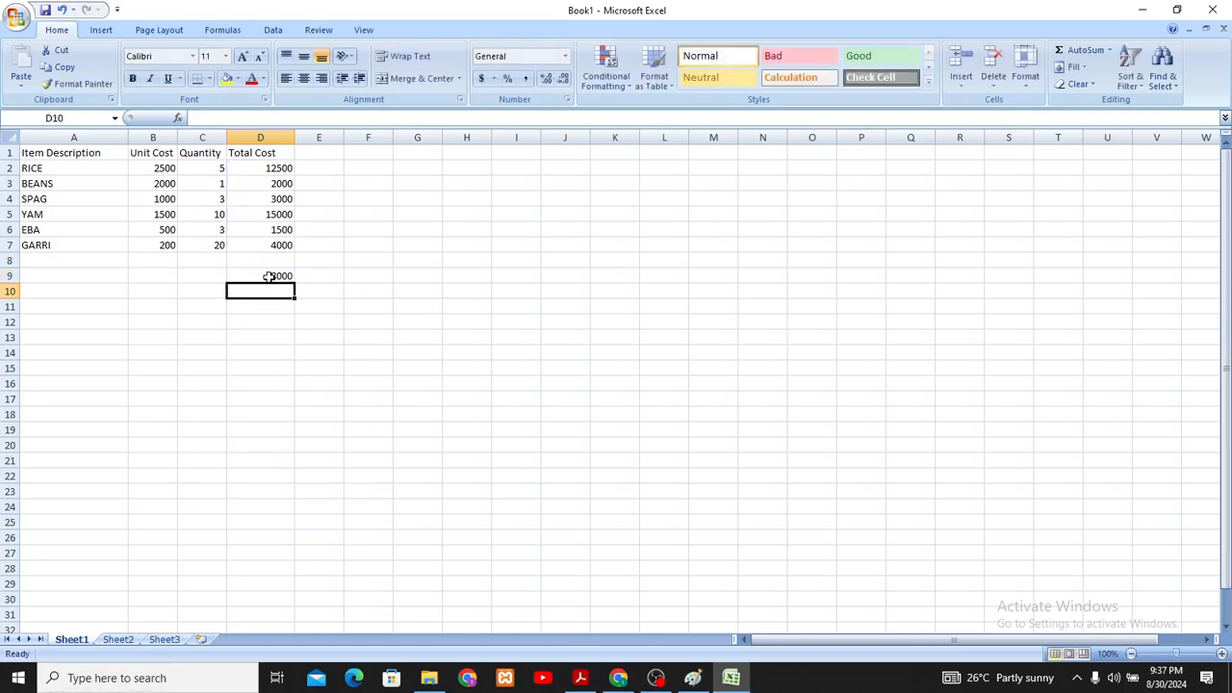
pyautogui.click(265, 276)
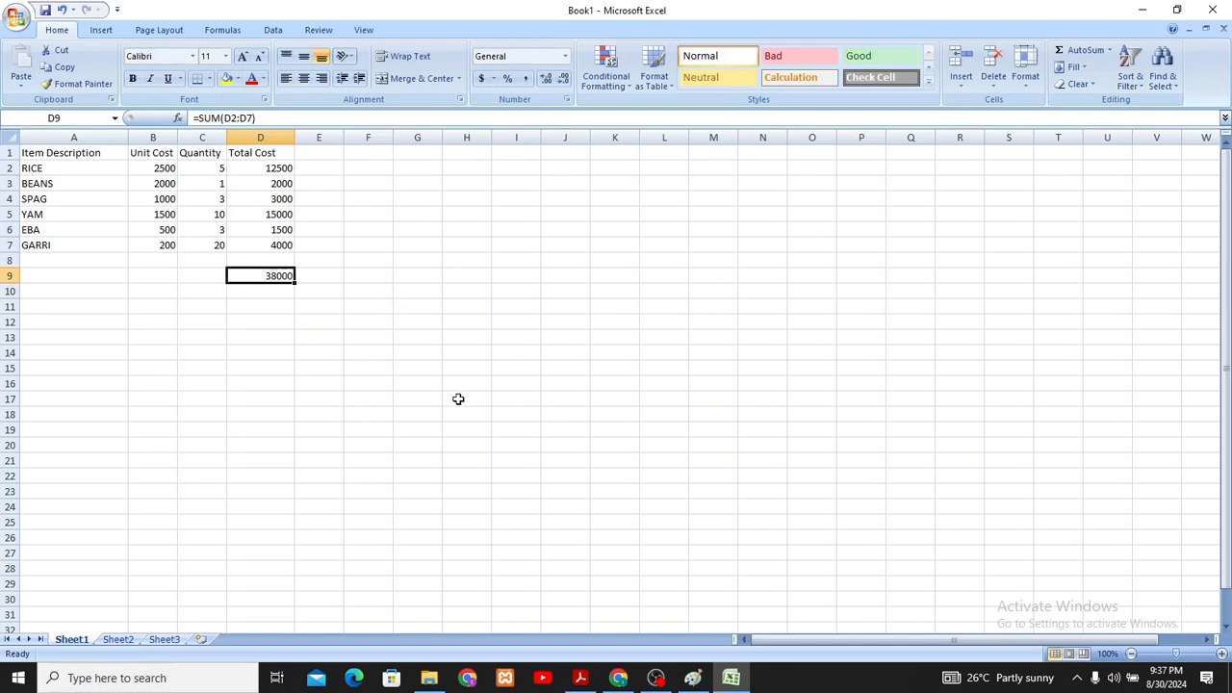
pyautogui.click(300, 308)
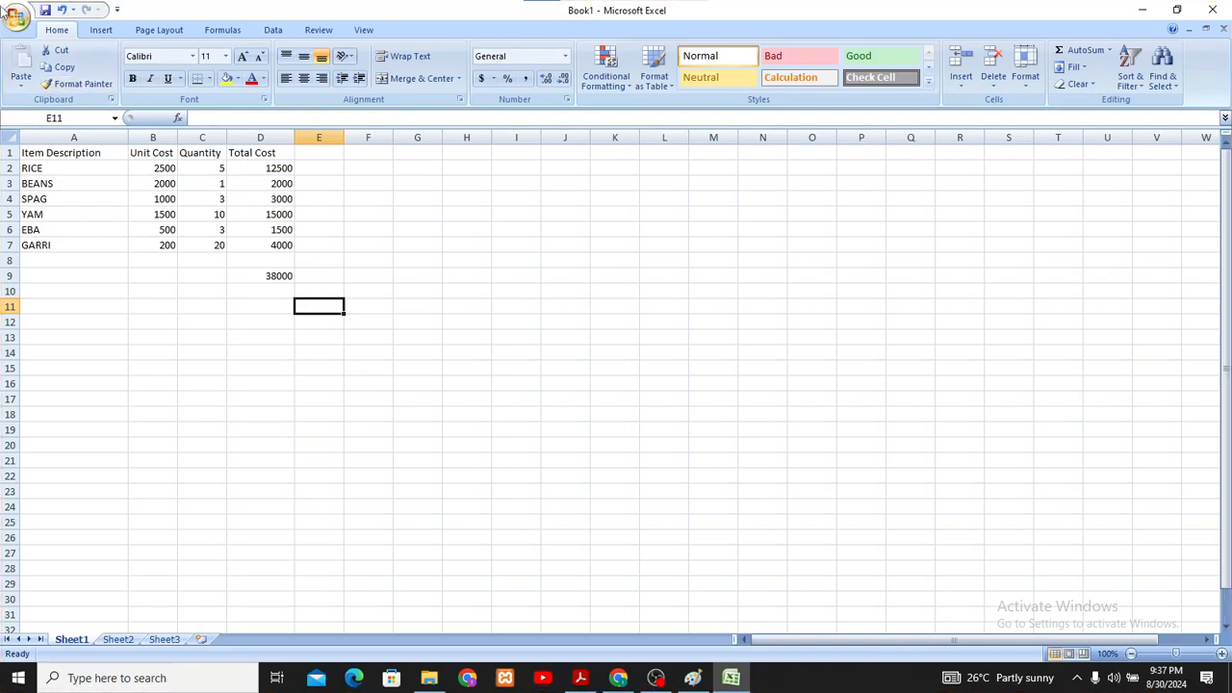
# - Capture a rectangular screen snip of the ribbon and the item table, and minimize the workbook window
pyautogui.press('super+shift+s')
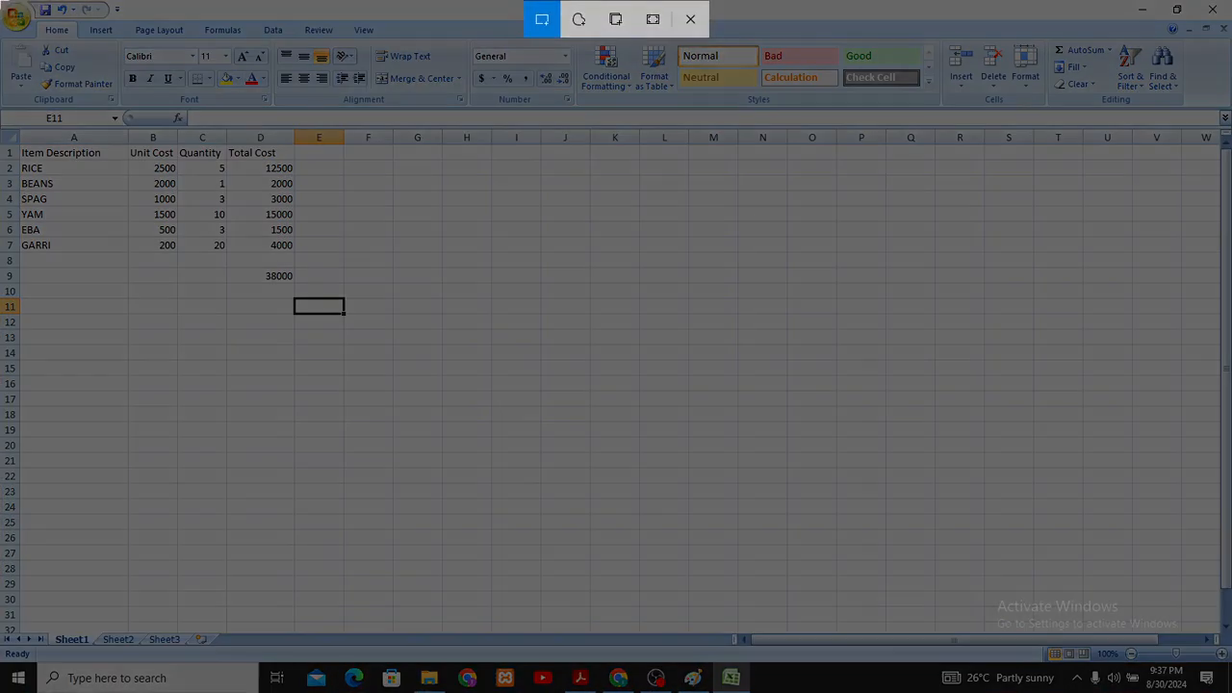
pyautogui.moveTo(0, 0)
pyautogui.mouseDown()
pyautogui.moveTo(344, 330)
pyautogui.moveTo(600, 472)
pyautogui.moveTo(761, 462)
pyautogui.moveTo(740, 510)
pyautogui.moveTo(715, 528)
pyautogui.moveTo(525, 509)
pyautogui.moveTo(632, 481)
pyautogui.moveTo(707, 433)
pyautogui.moveTo(715, 413)
pyautogui.moveTo(949, 385)
pyautogui.moveTo(722, 420)
pyautogui.moveTo(678, 402)
pyautogui.mouseUp()
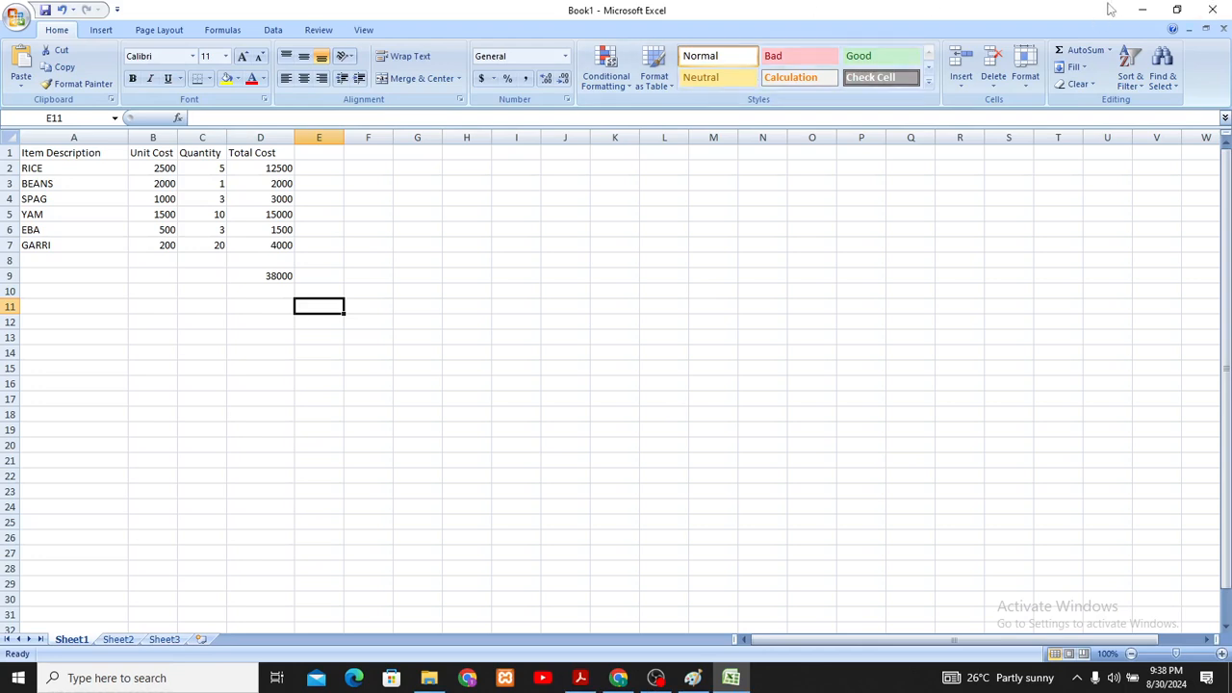
pyautogui.click(1139, 10)
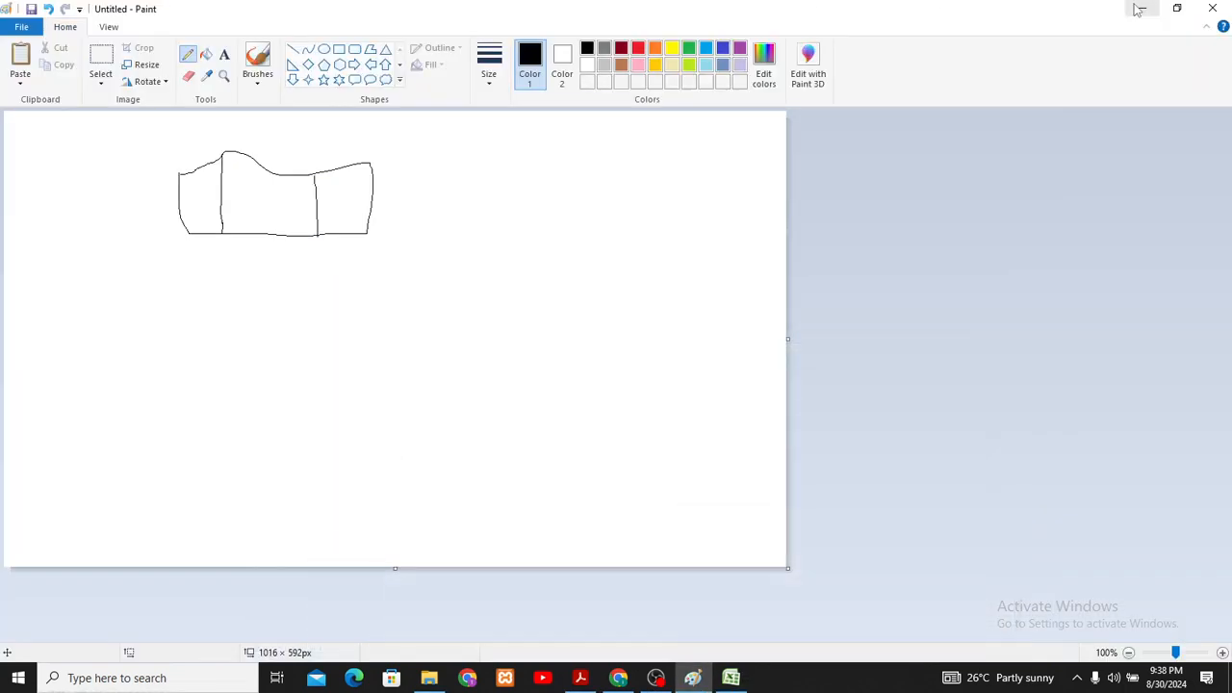